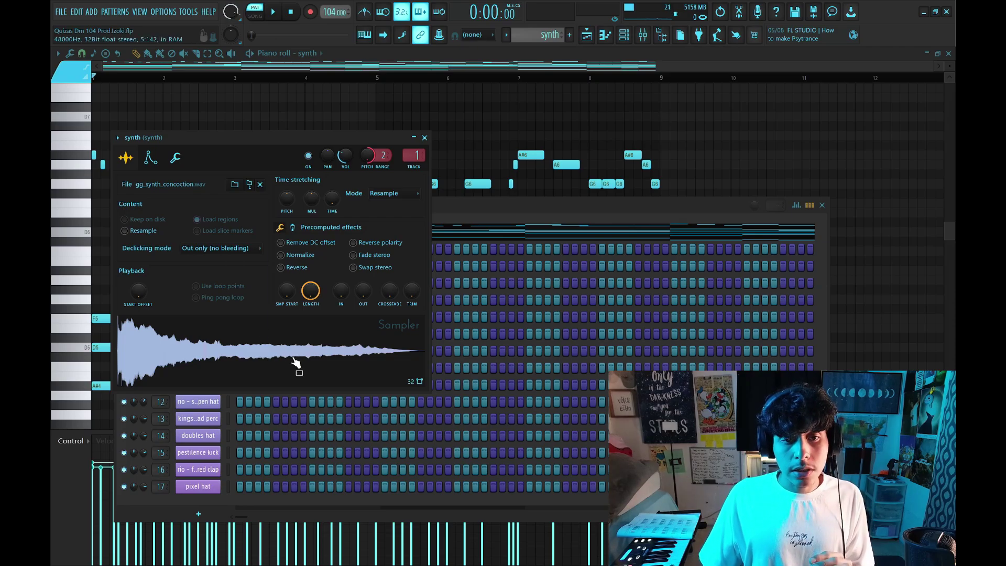
Step: Close the synth's sampler settings and the channel rack, and play back the synth chords in the piano roll
click(425, 138)
click(425, 137)
key(F6)
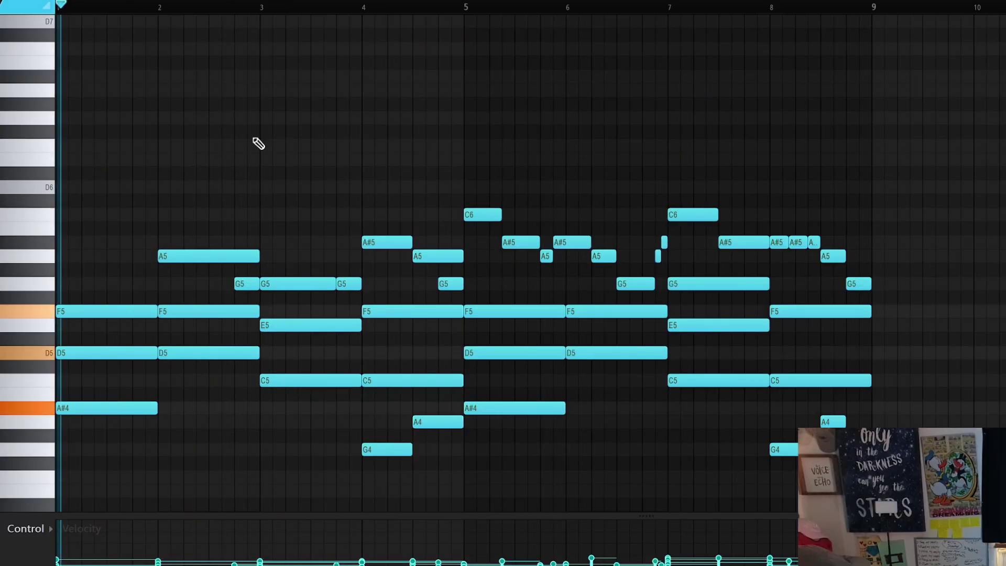
scroll(278, 152, down, 3)
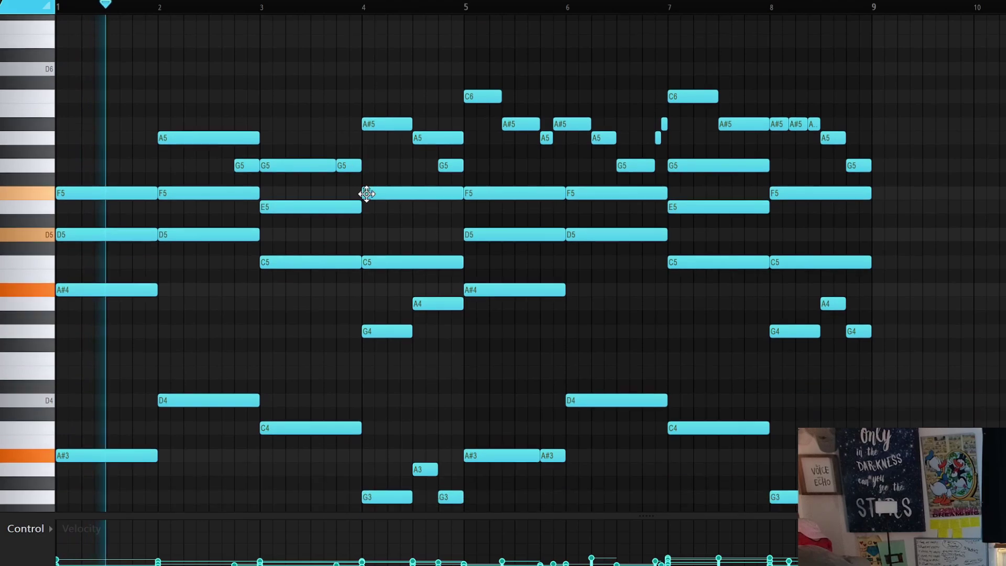
scroll(532, 299, down, 1)
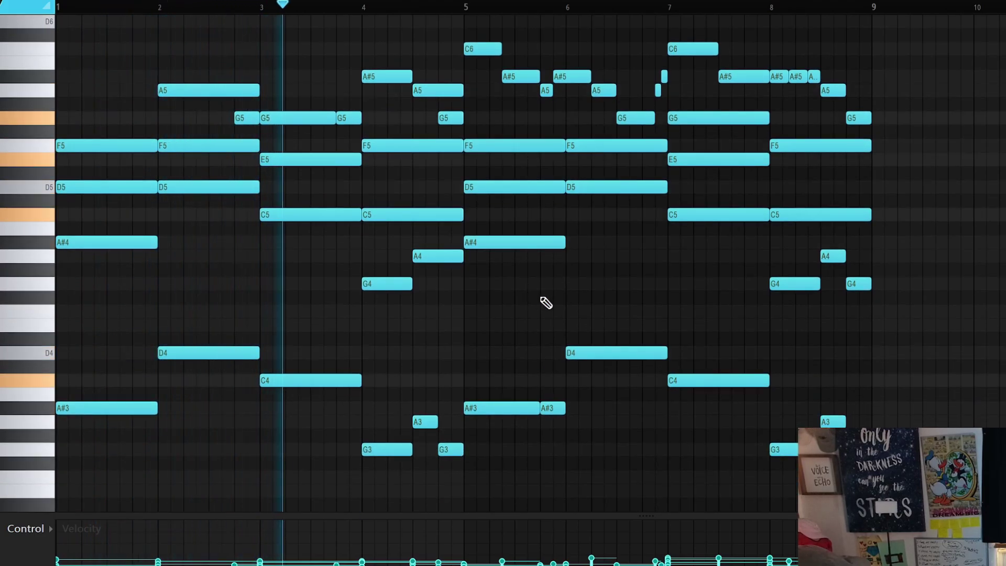
scroll(548, 306, up, 1)
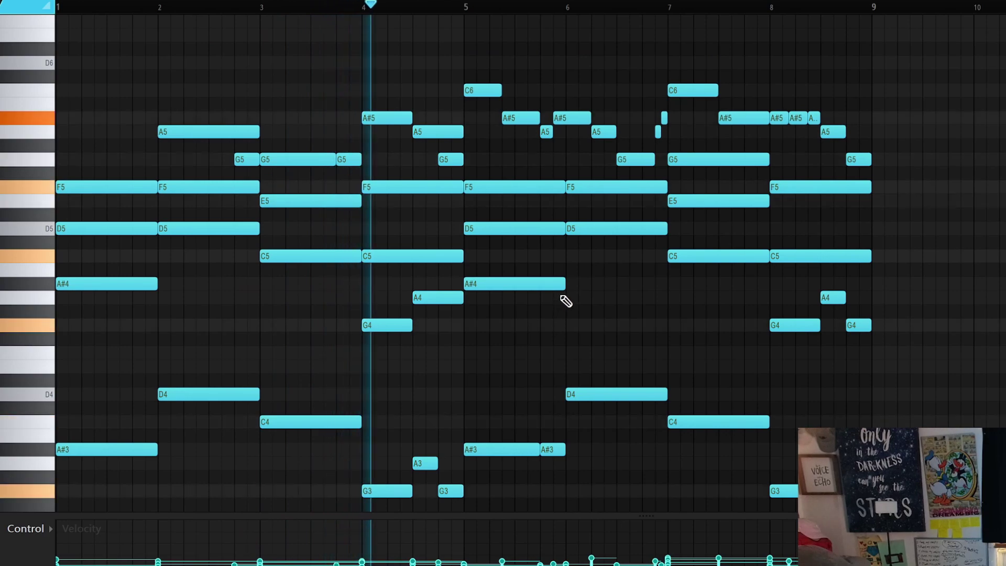
key(space)
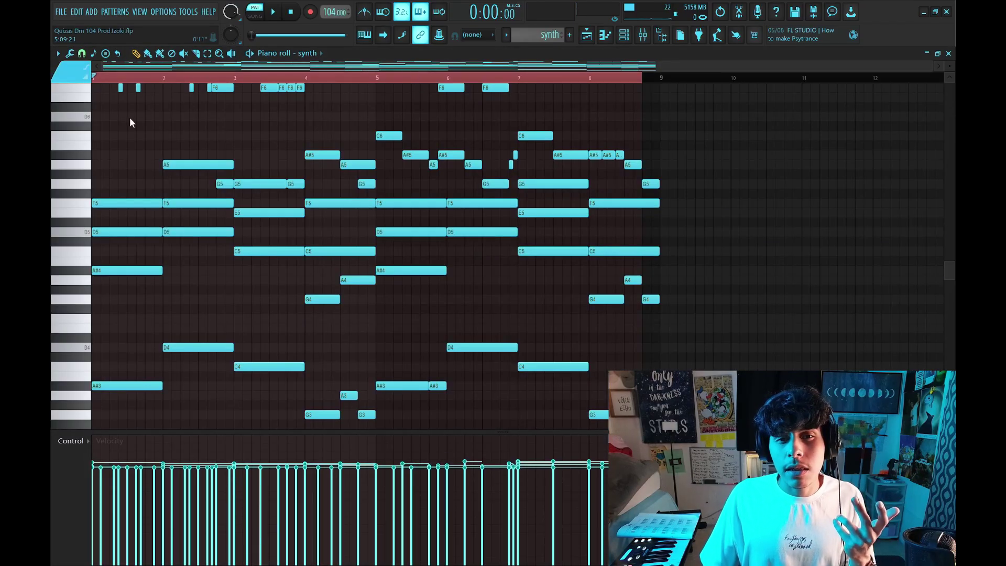
Step: Examine the synth's upper melody notes above the chords in the piano roll and play them back
scroll(231, 180, up, 3)
ctrl+scroll(647, 218, up, 2)
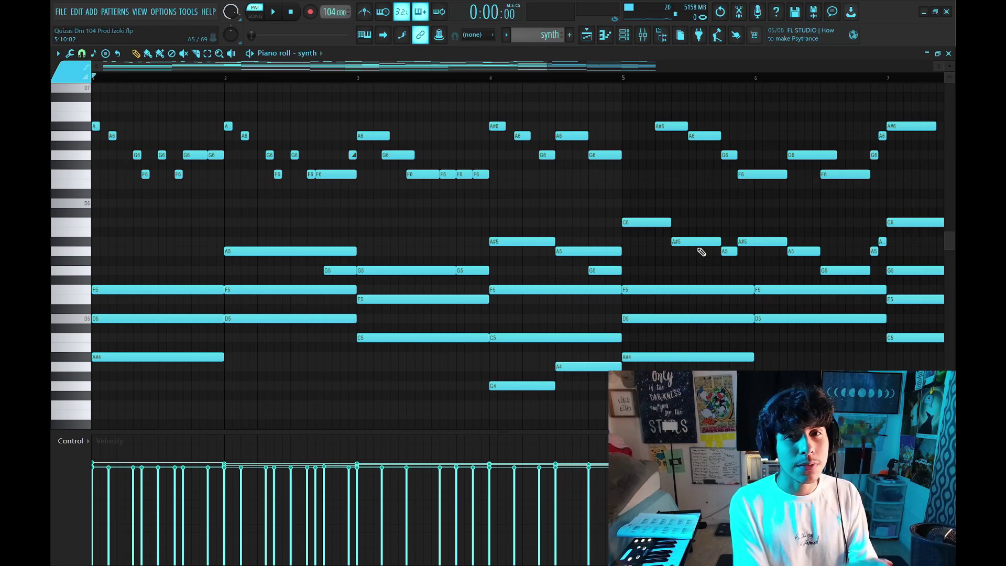
scroll(382, 292, up, 3)
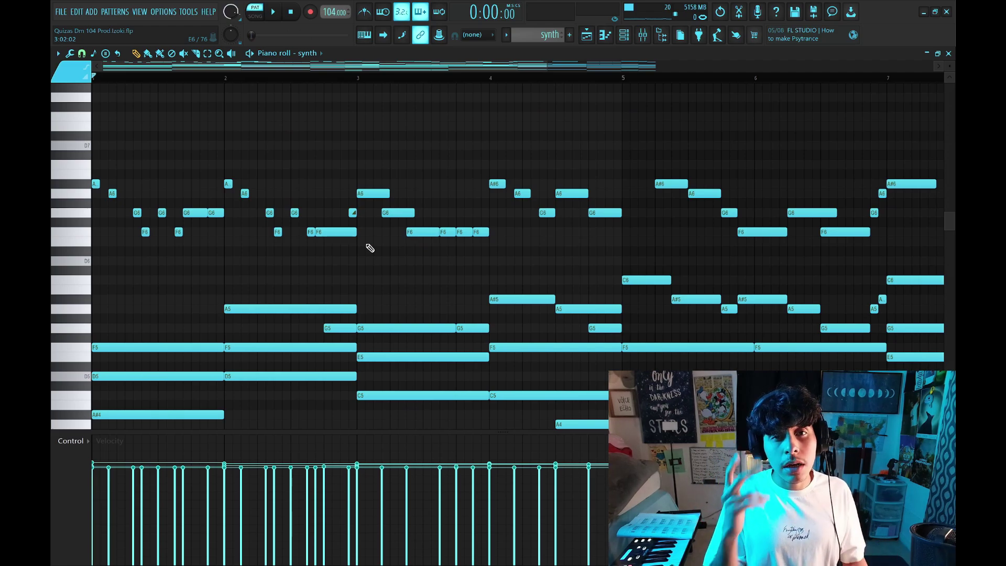
key(space)
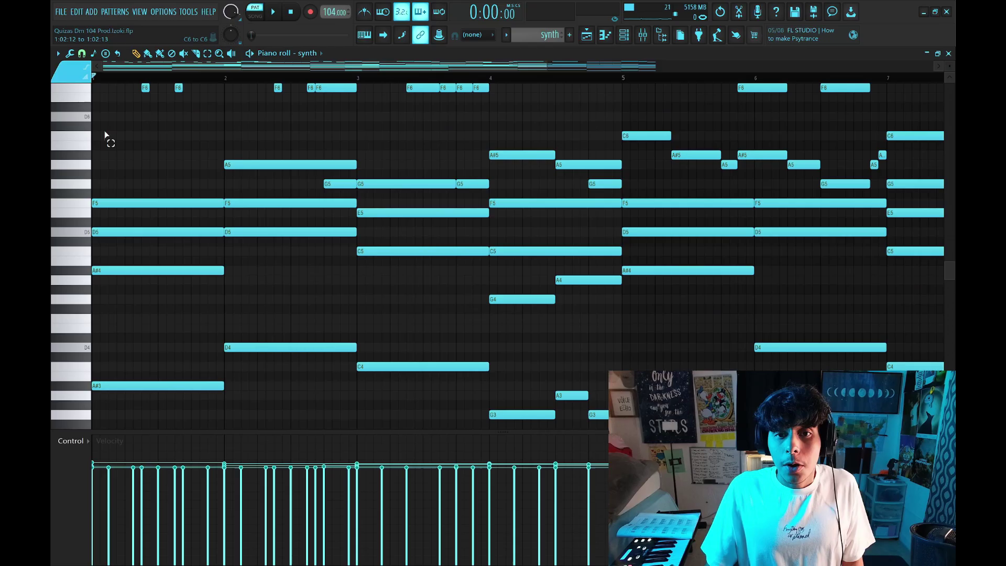
Step: Look over the chord and lower melody notes, fit all eight bars in view, and play the full synth pattern
drag(105, 135, 627, 286)
click(627, 285)
drag(314, 186, 344, 195)
scroll(451, 270, down, 2)
scroll(451, 270, up, 5)
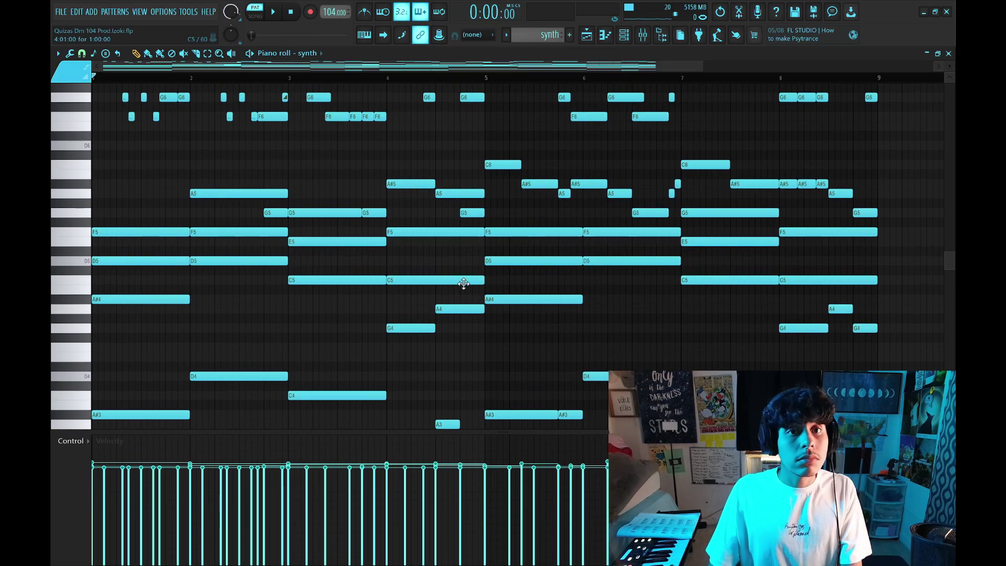
key(space)
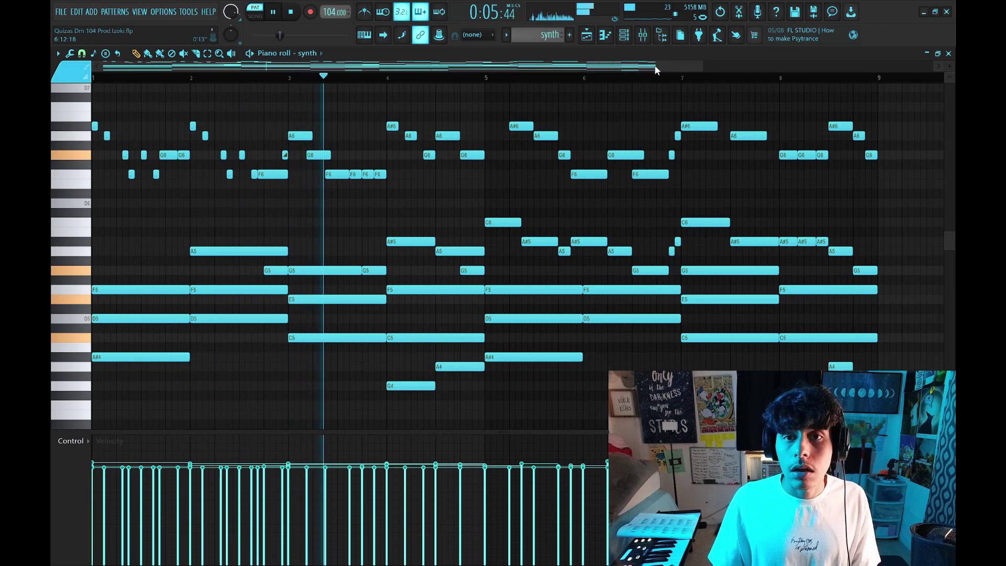
Step: Stop playback and inspect the FabFilter Pro-Q 3 and ValhallaVintageVerb settings on the synth's mixer track
key(space)
key(F9)
click(859, 310)
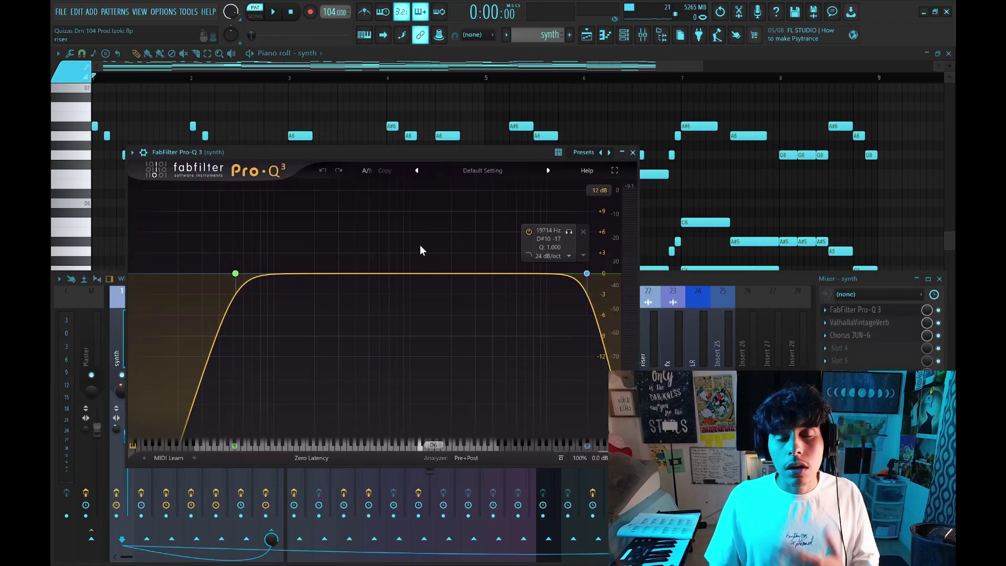
click(633, 153)
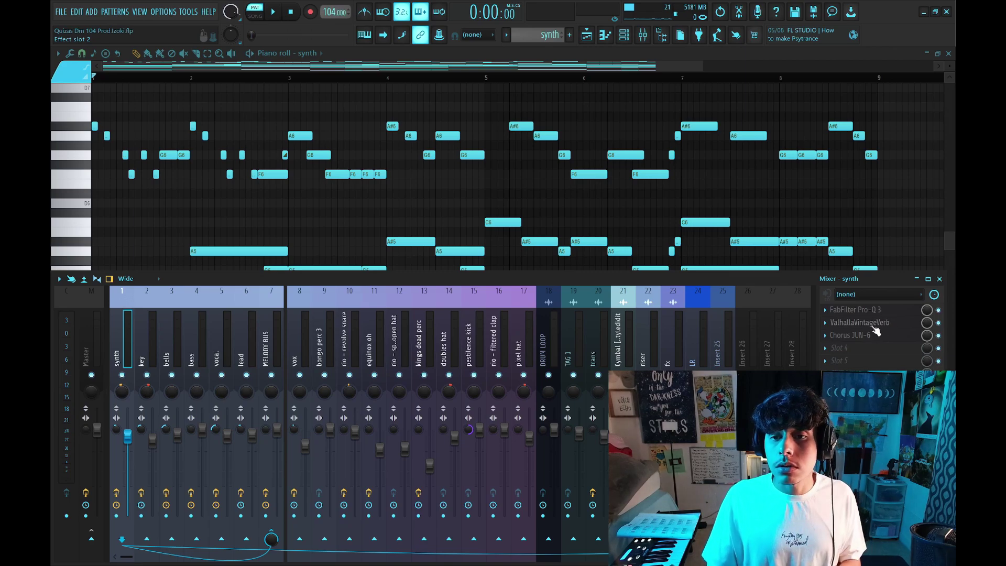
click(874, 325)
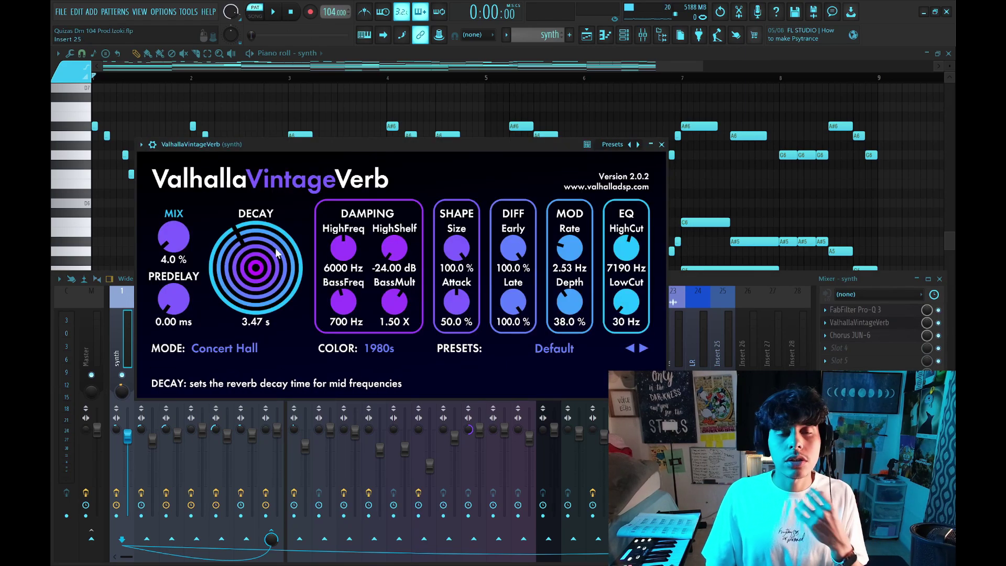
click(662, 145)
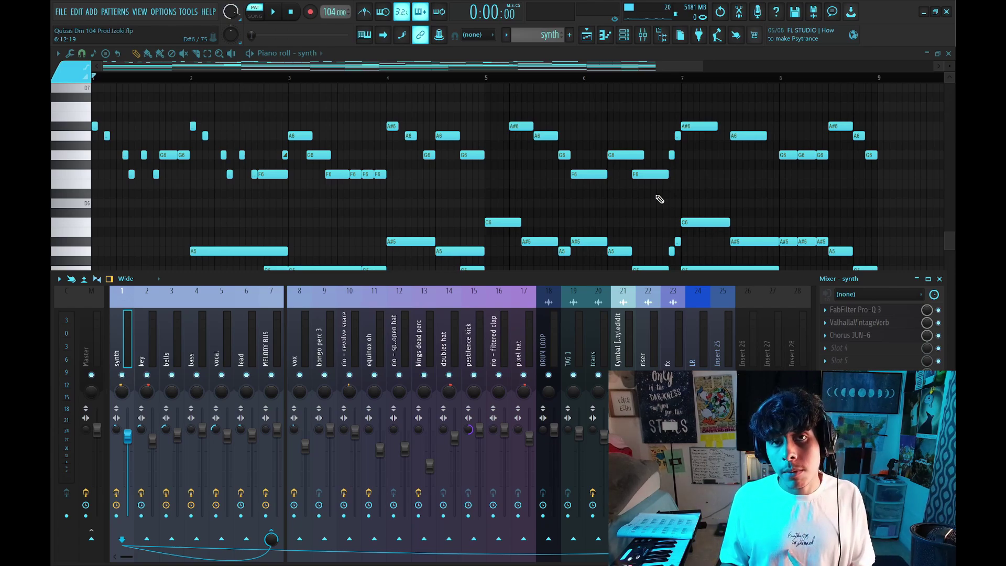
Step: Check the synth track's ValhallaVintageVerb and Chorus JUN-6 effects, and look over the synth notes again
click(870, 322)
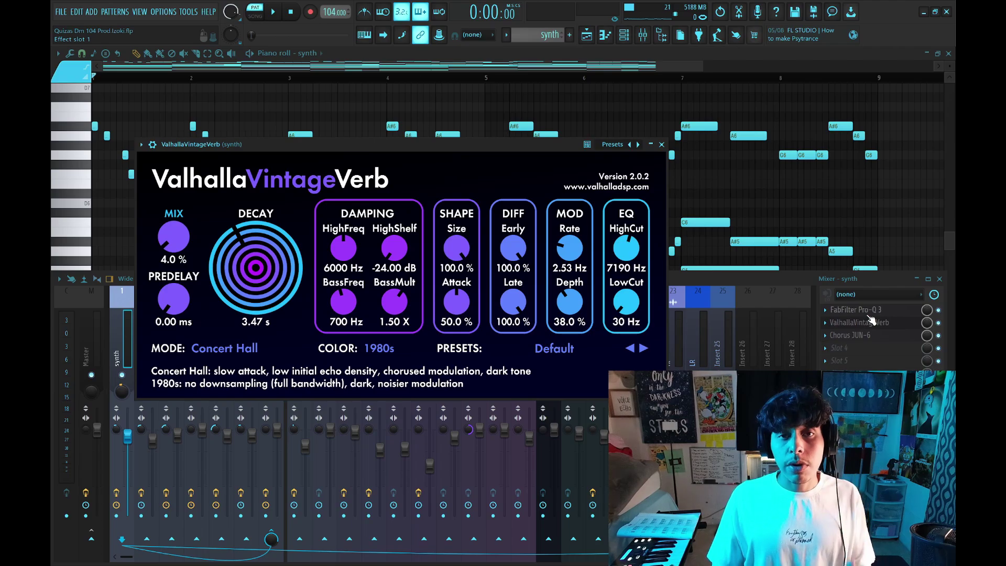
click(851, 335)
click(850, 335)
scroll(424, 229, down, 2)
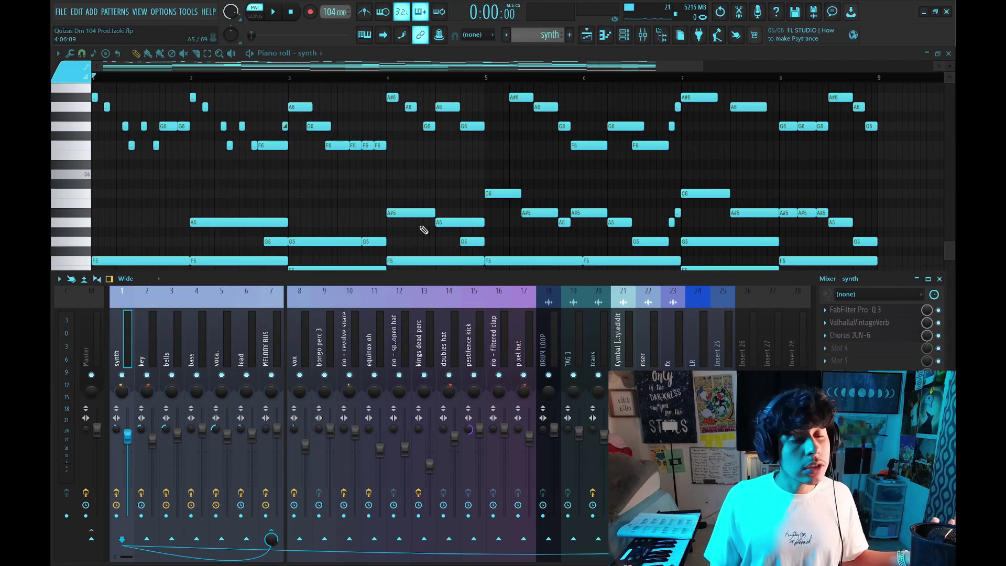
scroll(472, 213, down, 2)
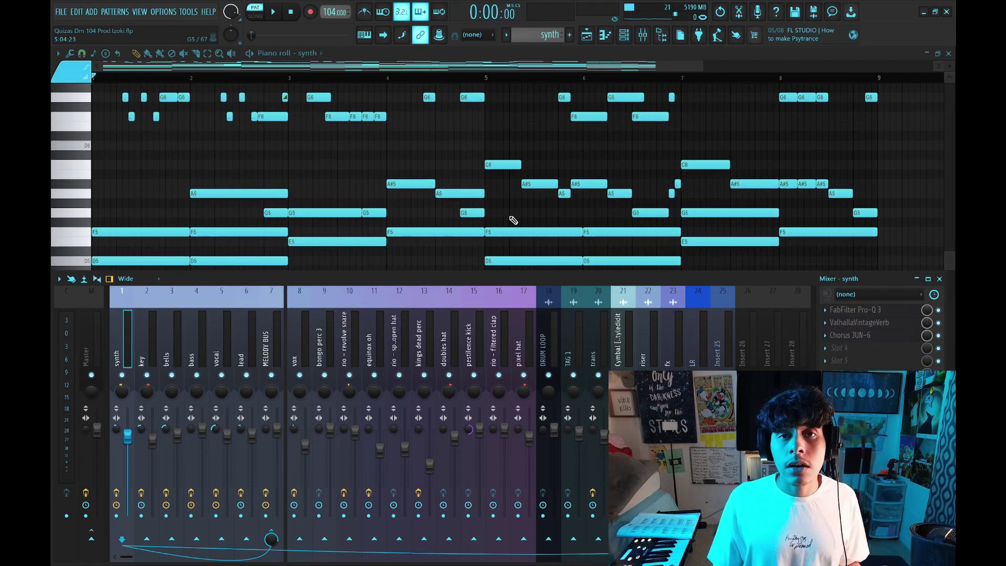
scroll(553, 219, up, 2)
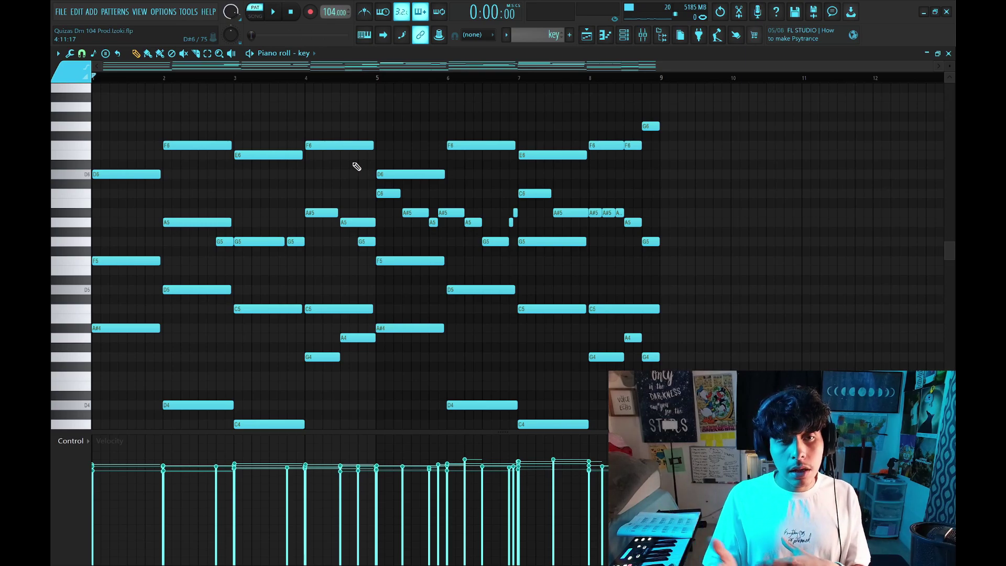
Step: Review the key pattern's notes and inspect the key channel's sampler settings, closing them when finished
scroll(348, 158, down, 2)
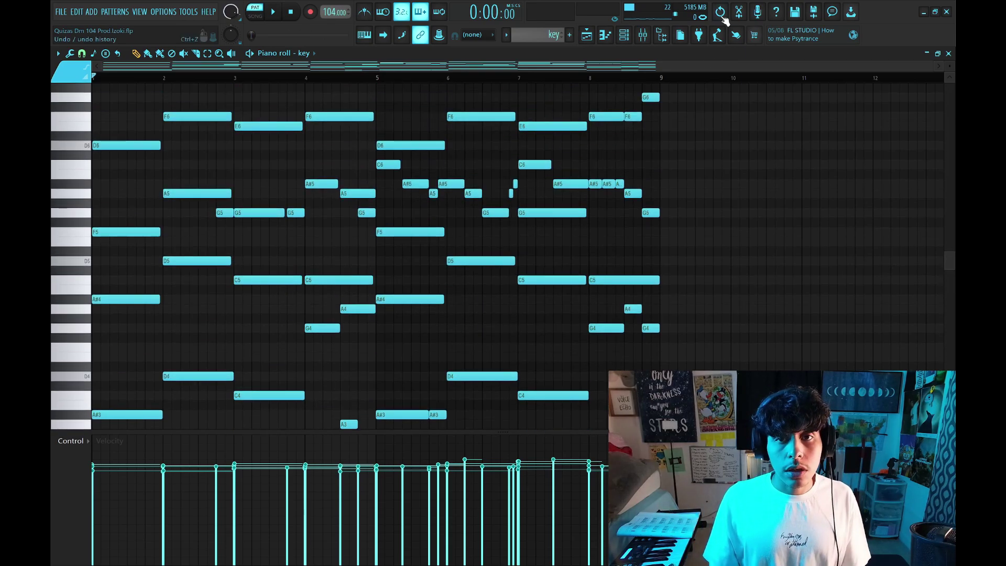
key(F6)
click(193, 250)
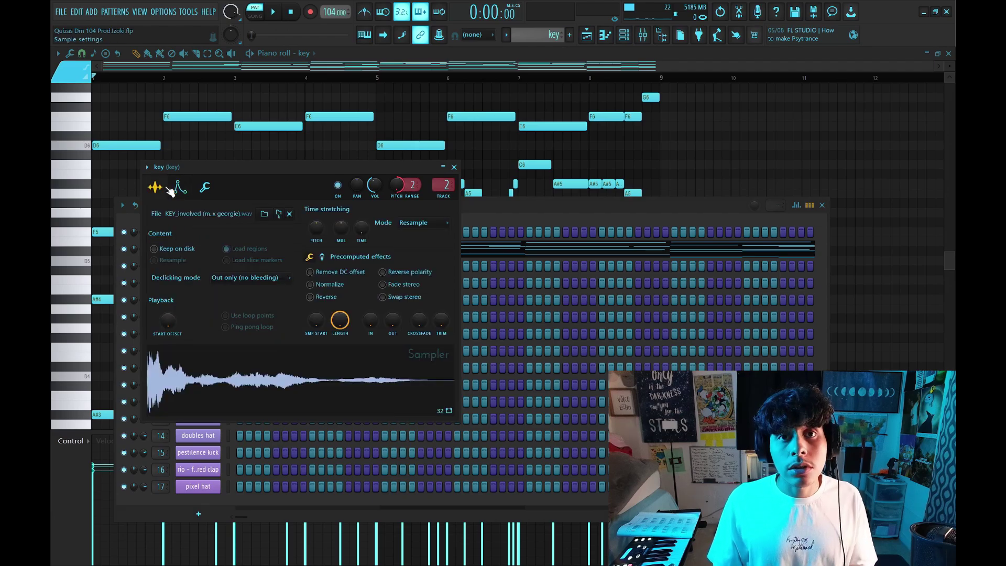
click(223, 386)
click(454, 83)
scroll(461, 80, up, 2)
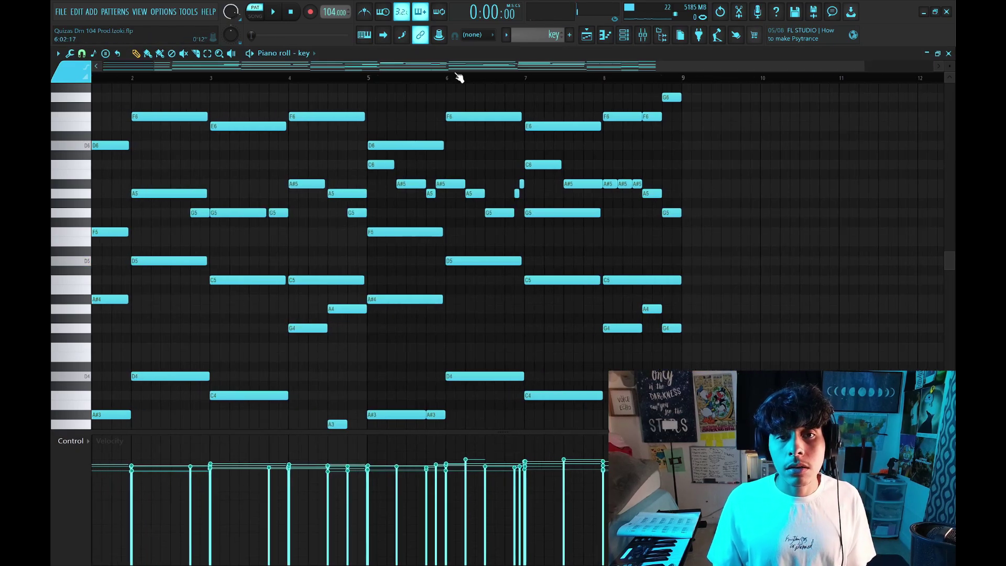
Step: Review the key pattern's notes around bars 2 and 3 and play the pattern back
scroll(451, 330, down, 2)
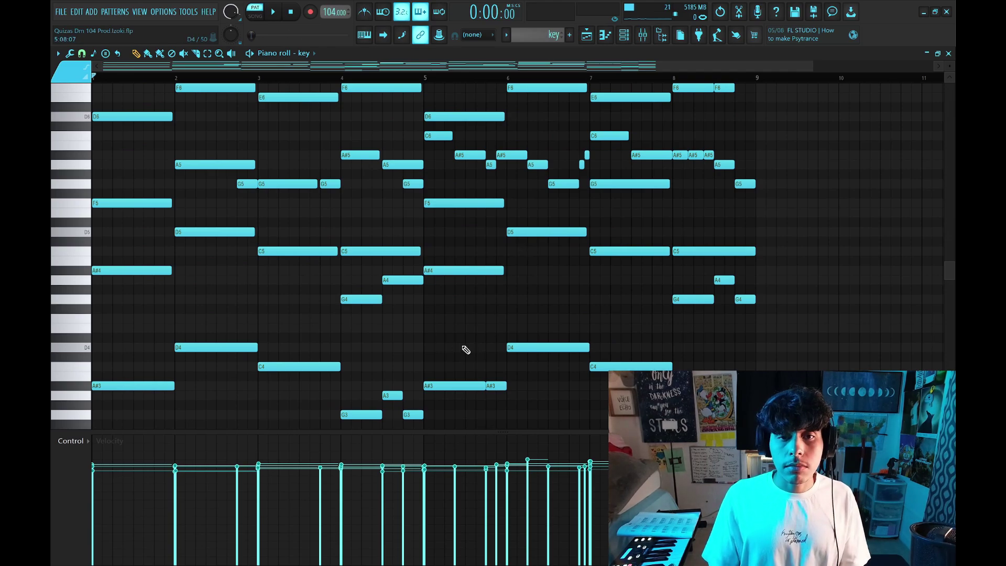
scroll(435, 304, up, 2)
ctrl+shift+click(246, 240)
ctrl+shift+click(290, 242)
ctrl+shift+click(328, 243)
ctrl+shift+click(308, 245)
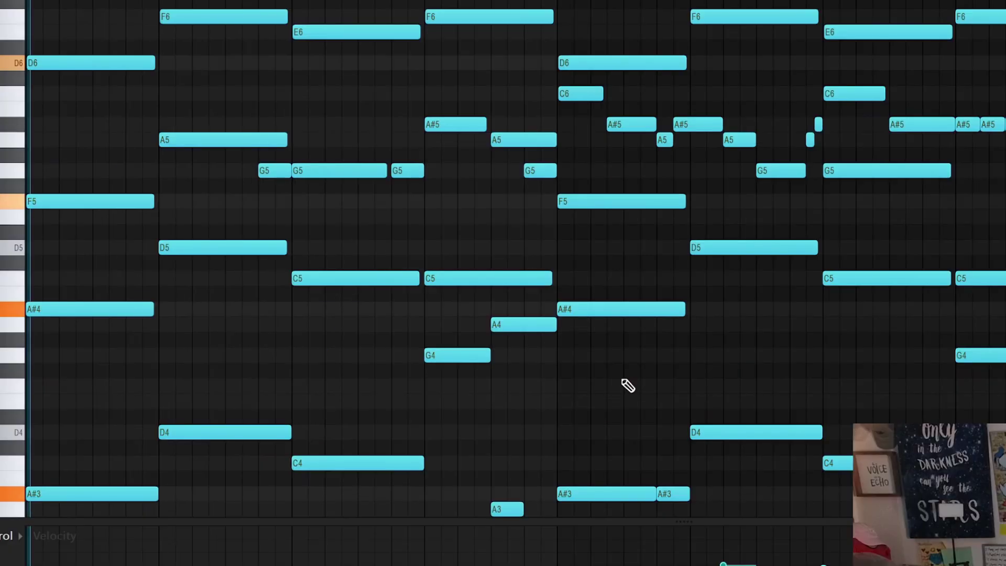
key(space)
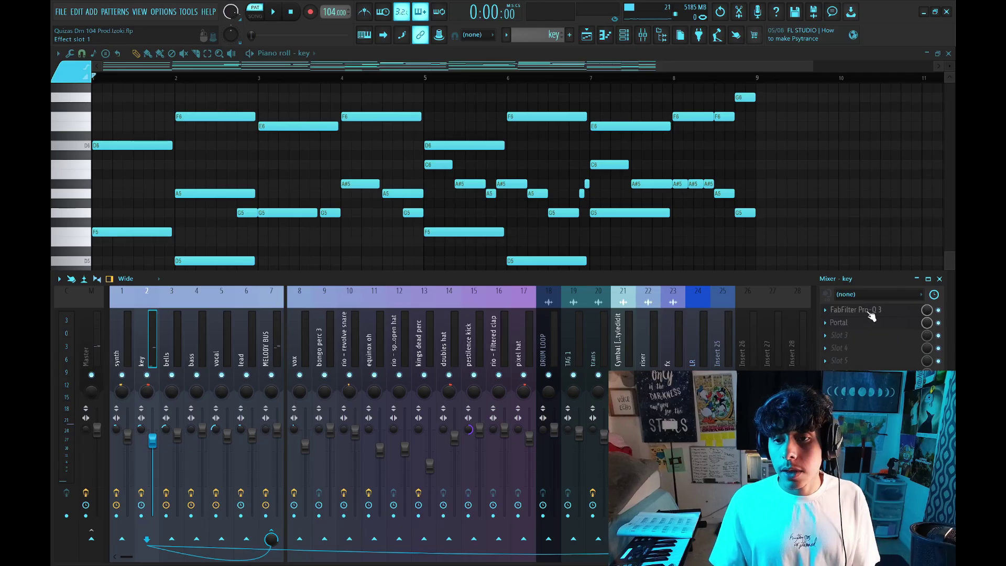
Step: Inspect the FabFilter Pro-Q 3 and Portal effects on the key mixer track and play the key pattern through them
click(871, 311)
key(Escape)
click(867, 322)
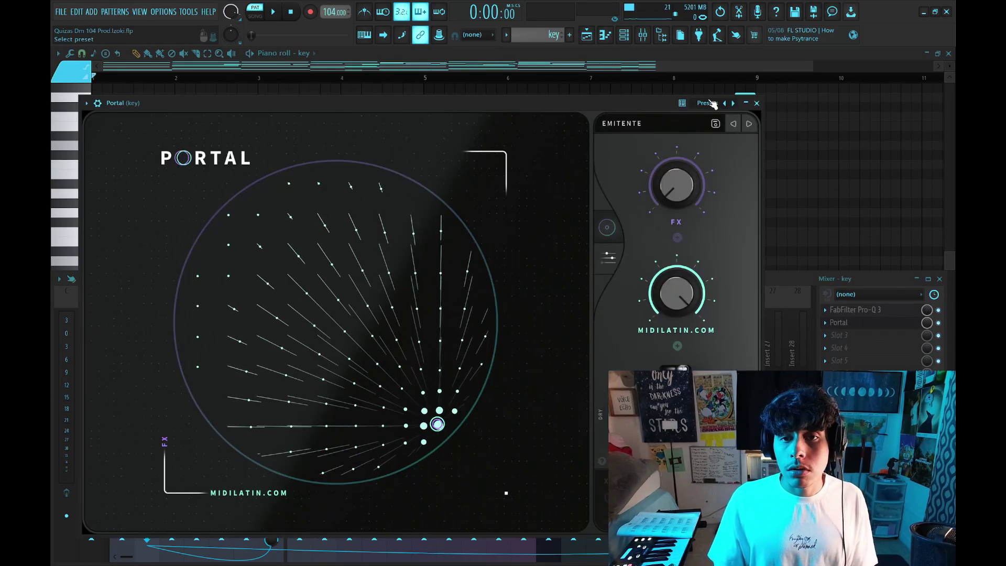
click(860, 286)
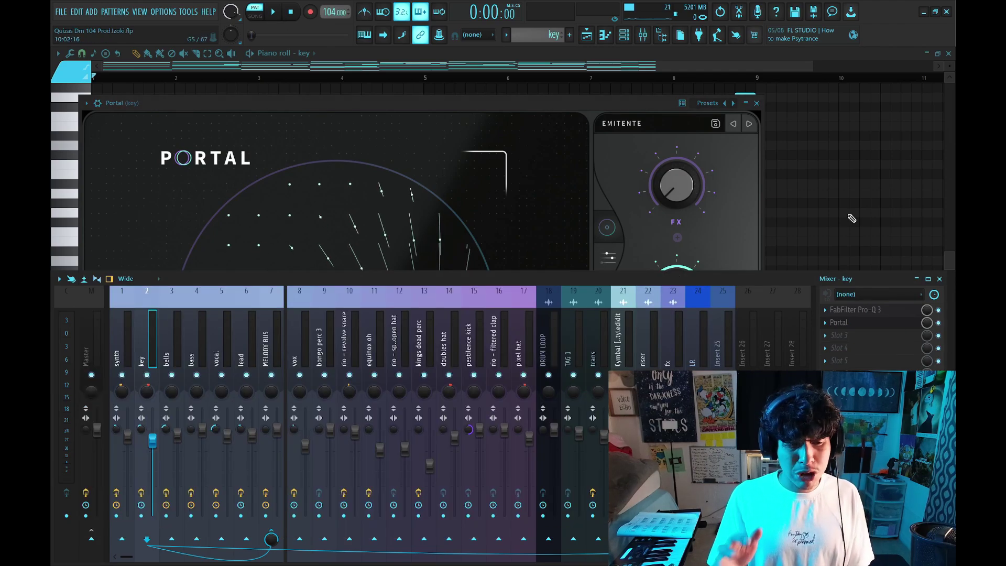
key(space)
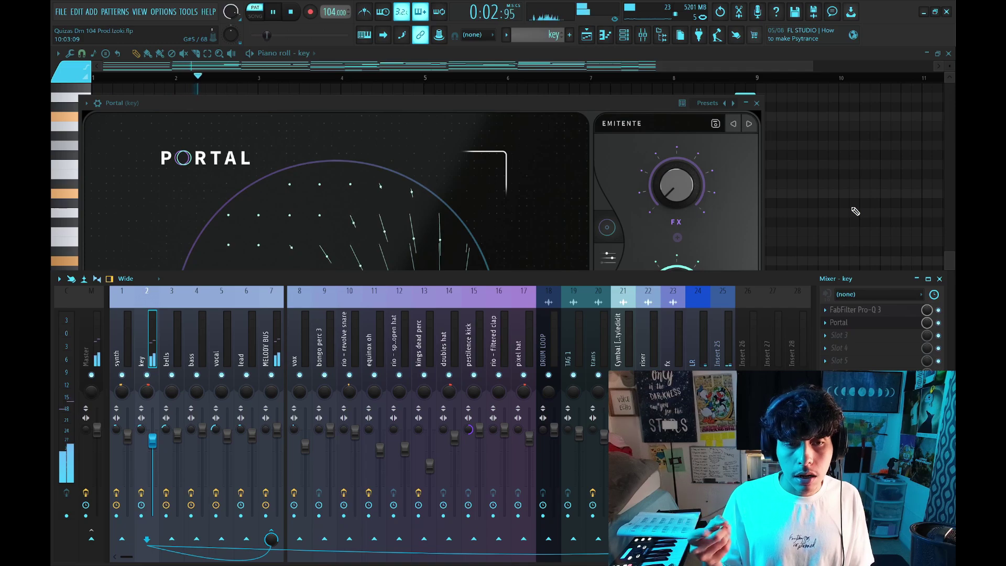
key(space)
key(Escape)
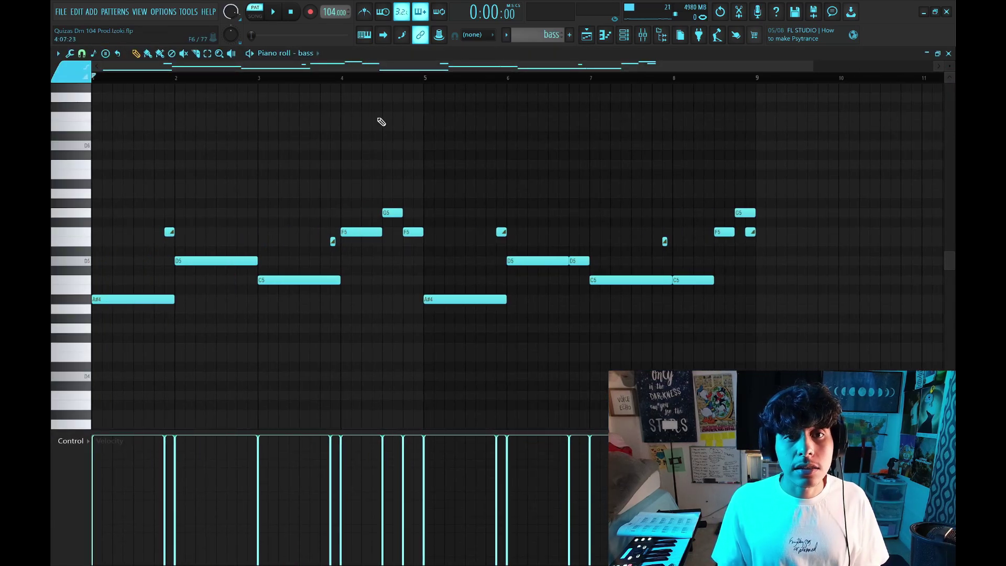
Step: Highlight the slide notes in the bass pattern, deselect them, and play the bass line
click(624, 35)
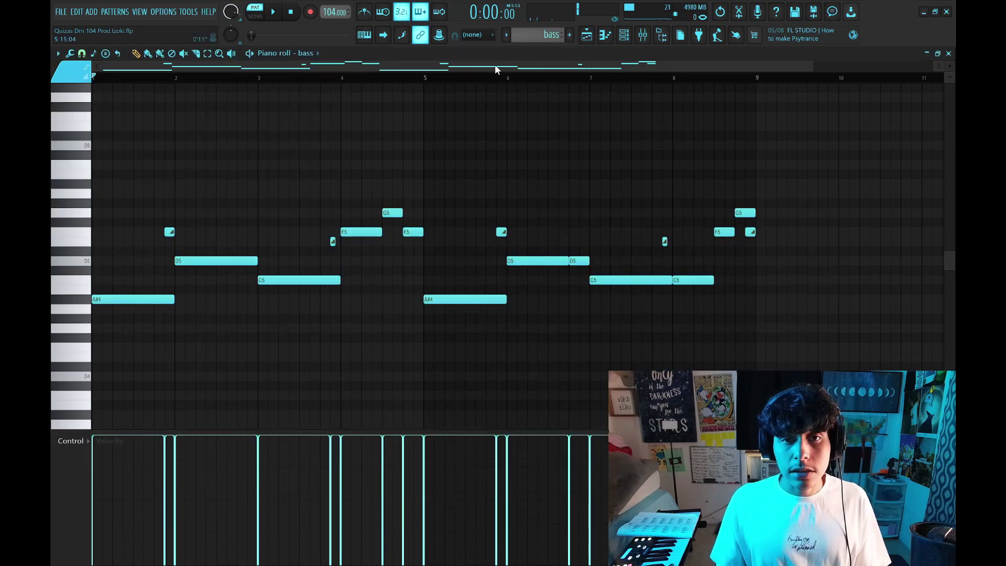
scroll(383, 227, down, 3)
ctrl+click(169, 175)
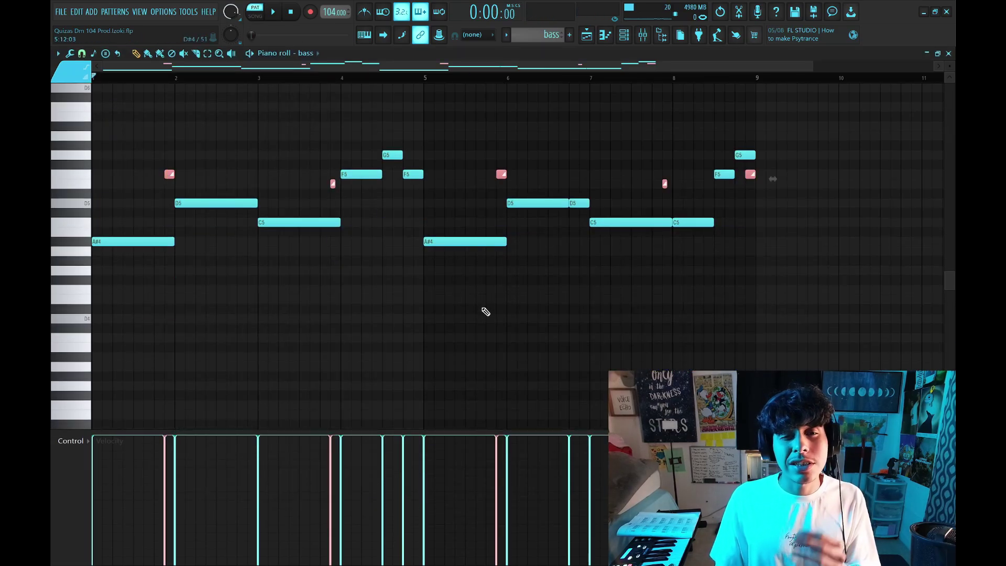
click(240, 190)
key(space)
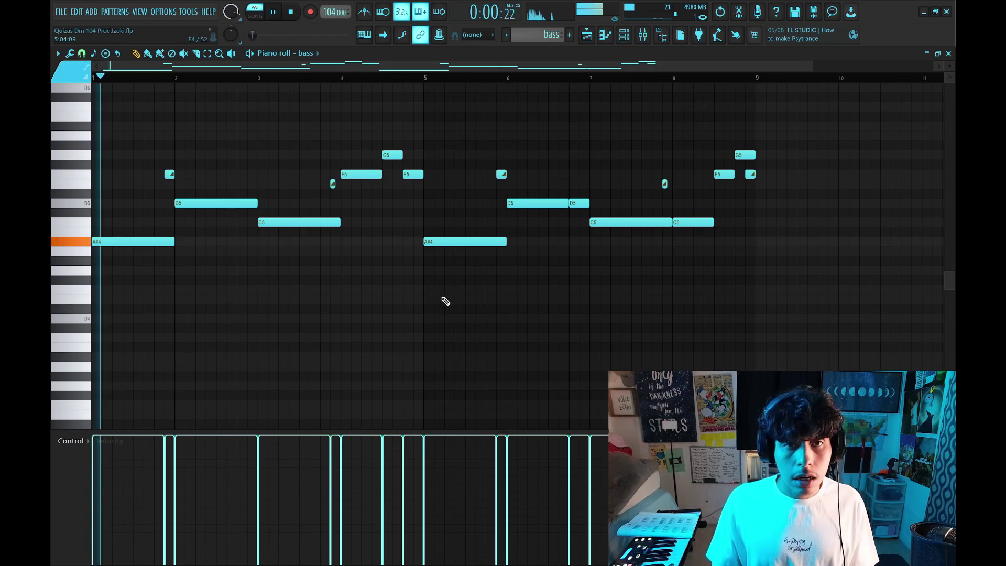
scroll(440, 337, up, 2)
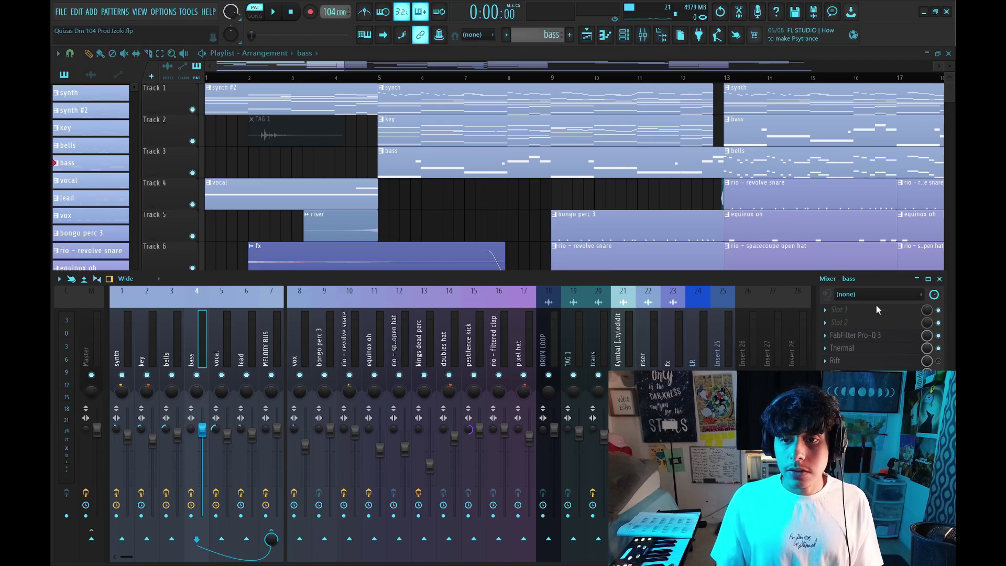
Step: Inspect the FabFilter Pro-Q 3, Thermal and OTT effects on the bass mixer track
click(855, 335)
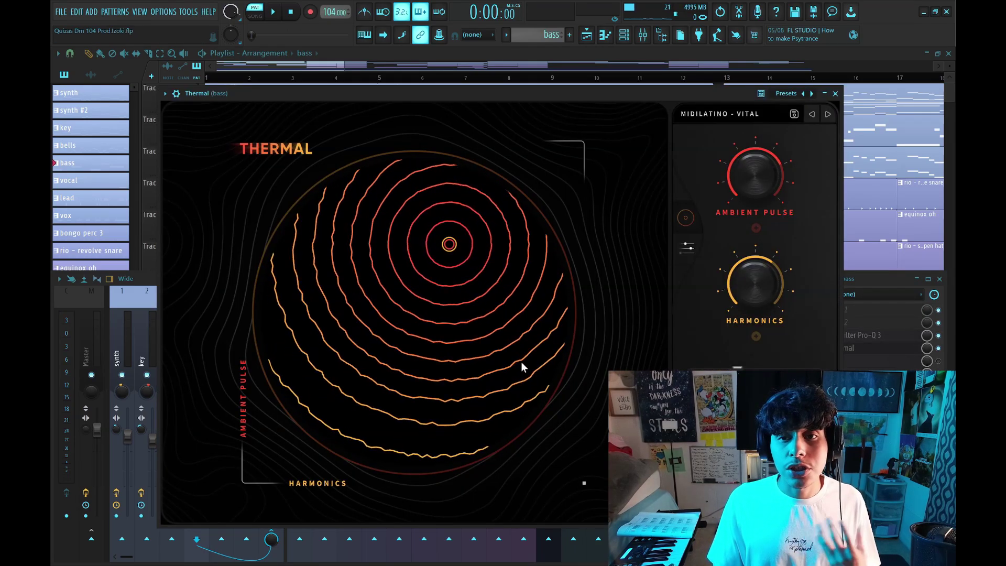
click(835, 94)
key(space)
click(844, 363)
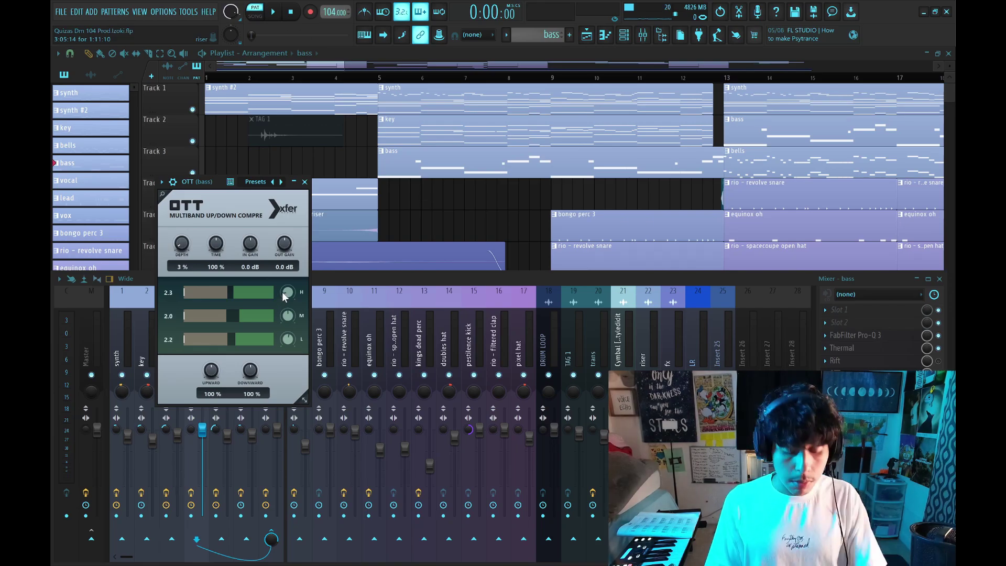
key(Escape)
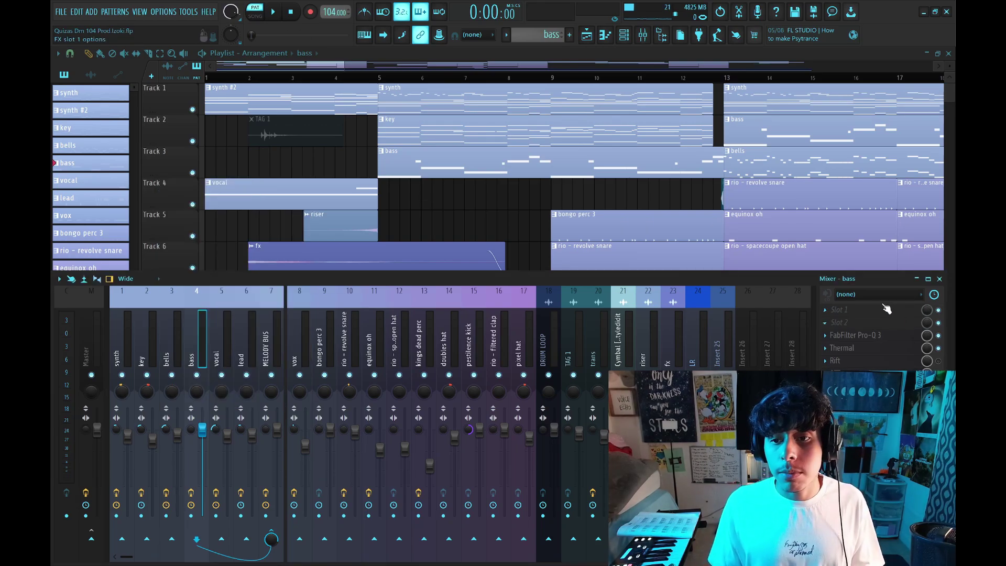
Step: Close the mixer and play the arrangement from bar 5, where the synth, key and bass clips start together
key(F9)
click(379, 78)
scroll(385, 78, up, 1)
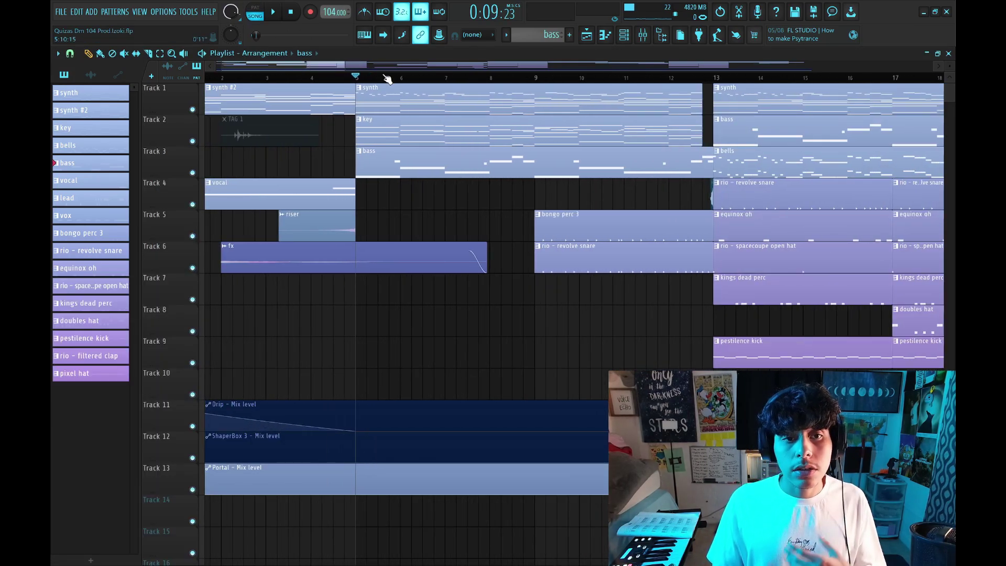
key(space)
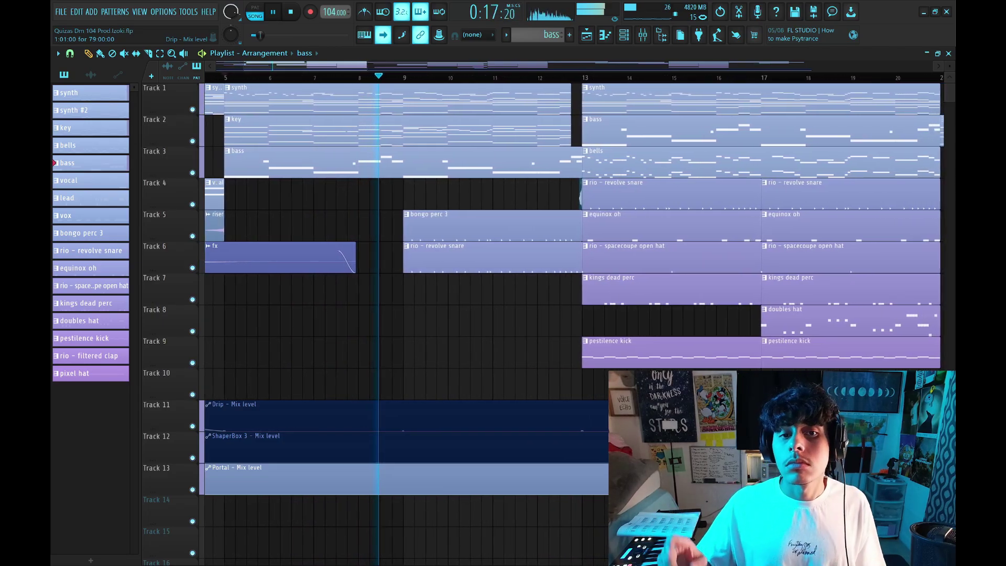
Step: Mute the bongo perc 3 and rio - revolve snare clips at bar 9 and play the melody section without them
key(t)
drag(503, 225, 503, 300)
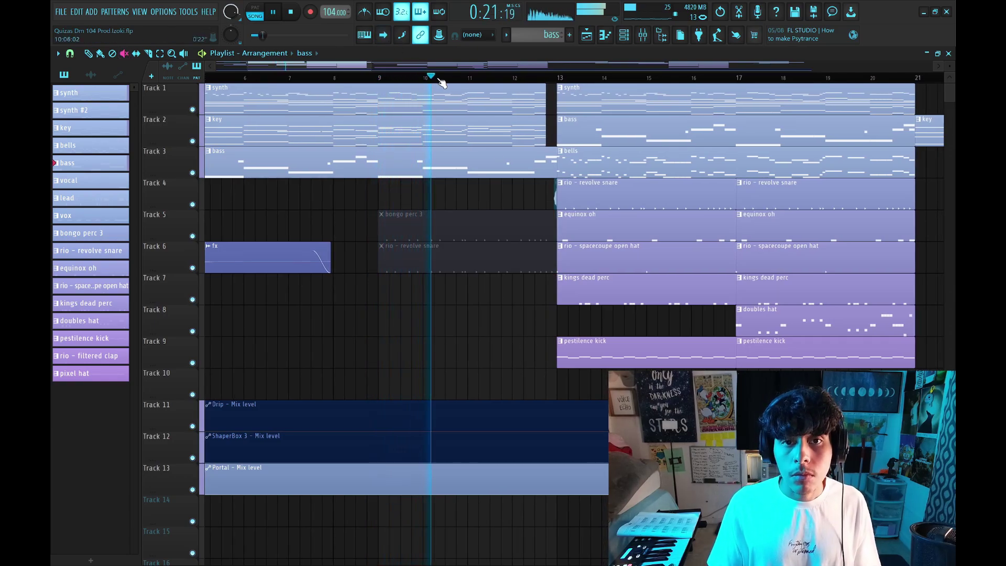
scroll(410, 64, down, 5)
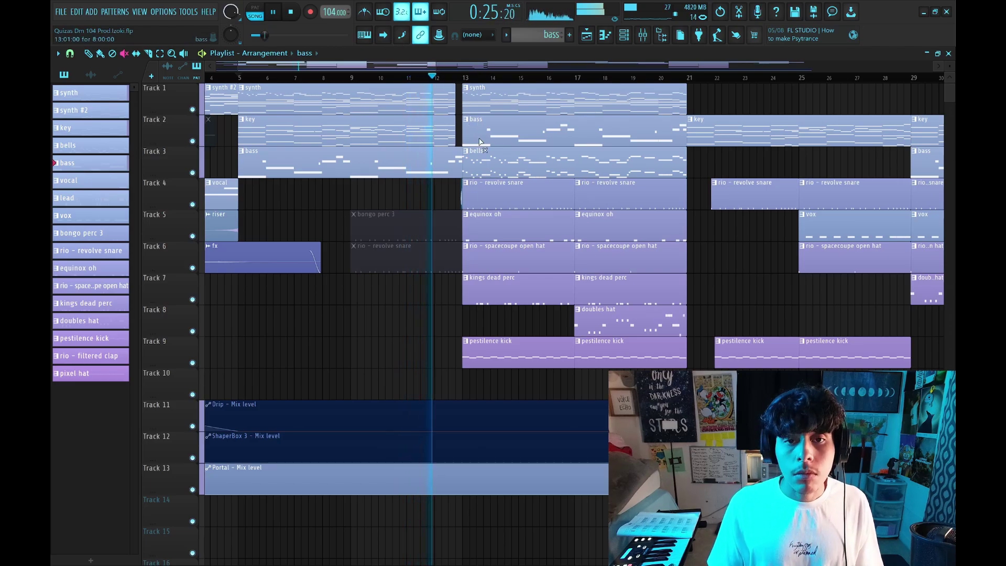
key(space)
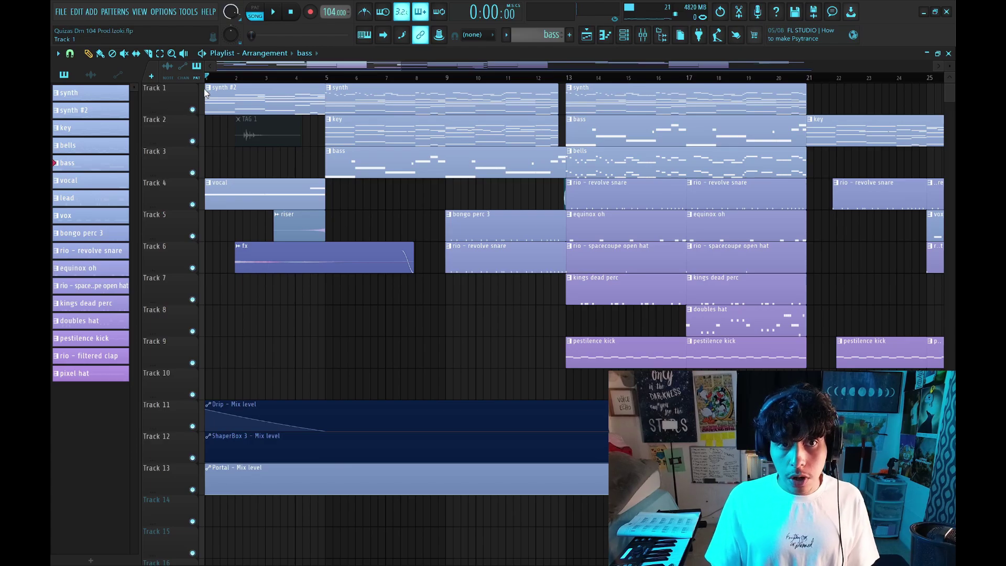
Step: Play the intro section before bar 5 and review the notes of its synth #2 and vocal patterns
drag(208, 78, 330, 96)
key(space)
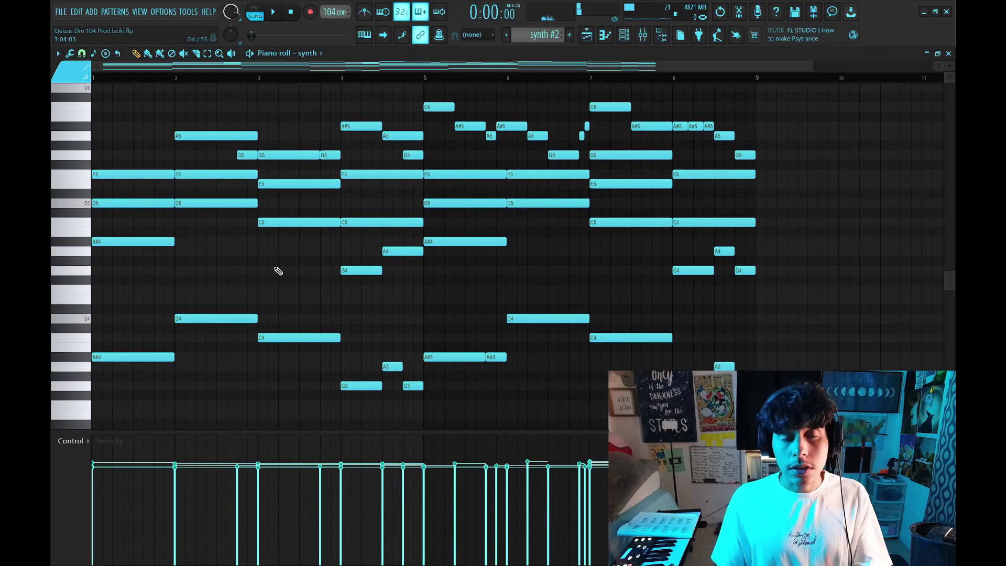
scroll(186, 179, up, 3)
scroll(199, 156, down, 2)
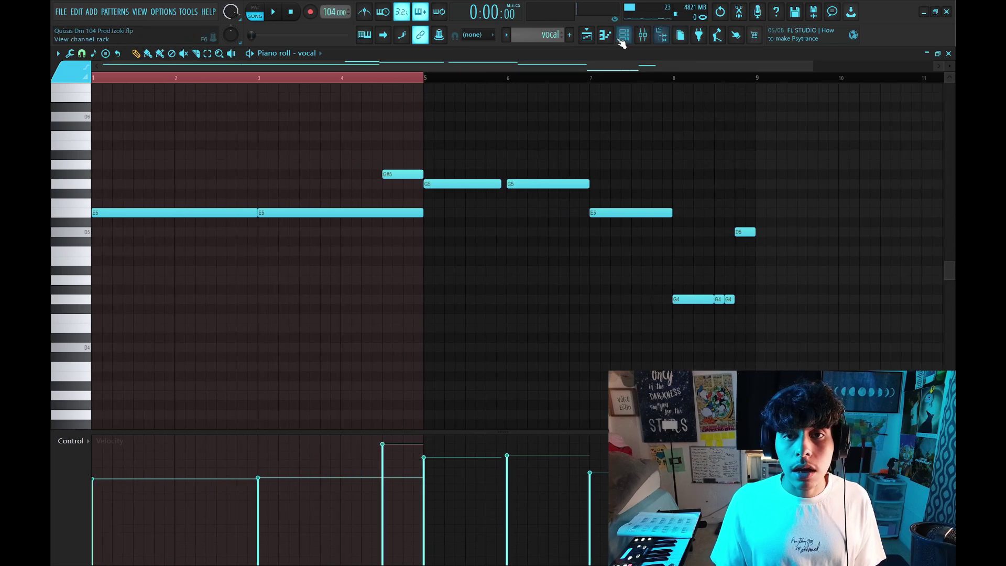
Step: Check the vocal channel in the channel rack and play the vocal pattern on its own
click(623, 35)
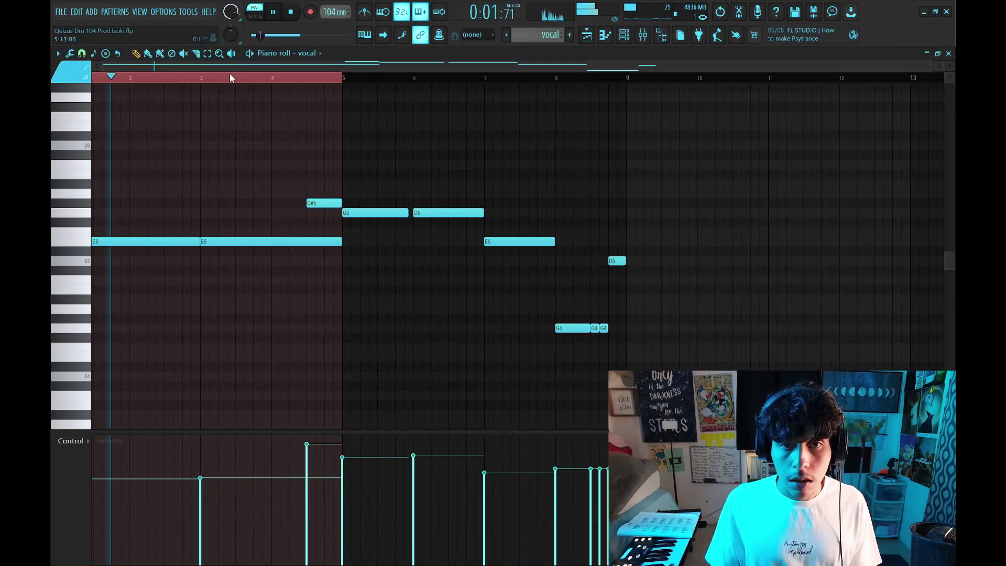
scroll(269, 318, left, 1)
scroll(269, 319, down, 2)
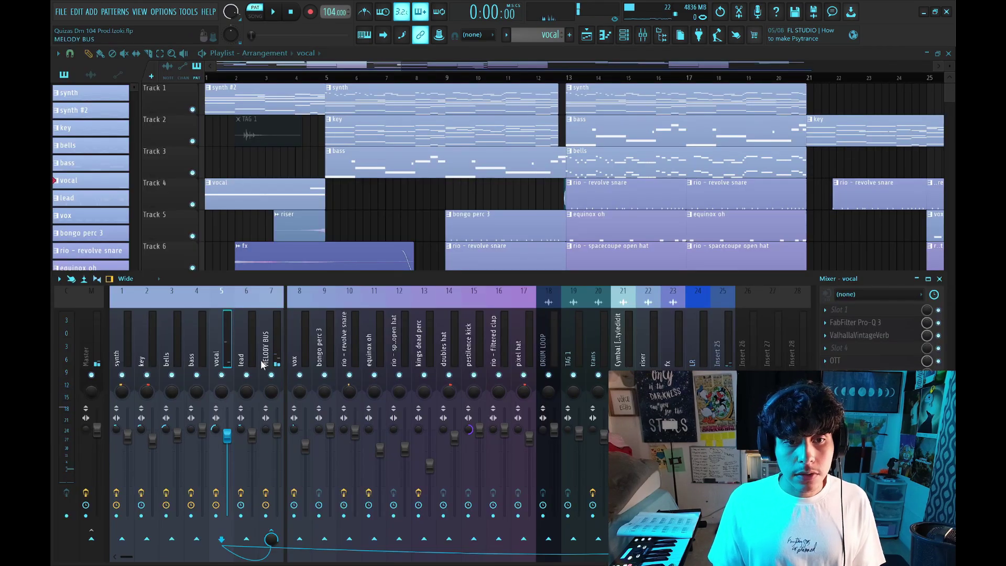
Step: Inspect the FabFilter Pro-Q 3, ValhallaVintageVerb and OTT effects on the vocal mixer track
scroll(367, 210, down, 3)
click(859, 335)
click(867, 342)
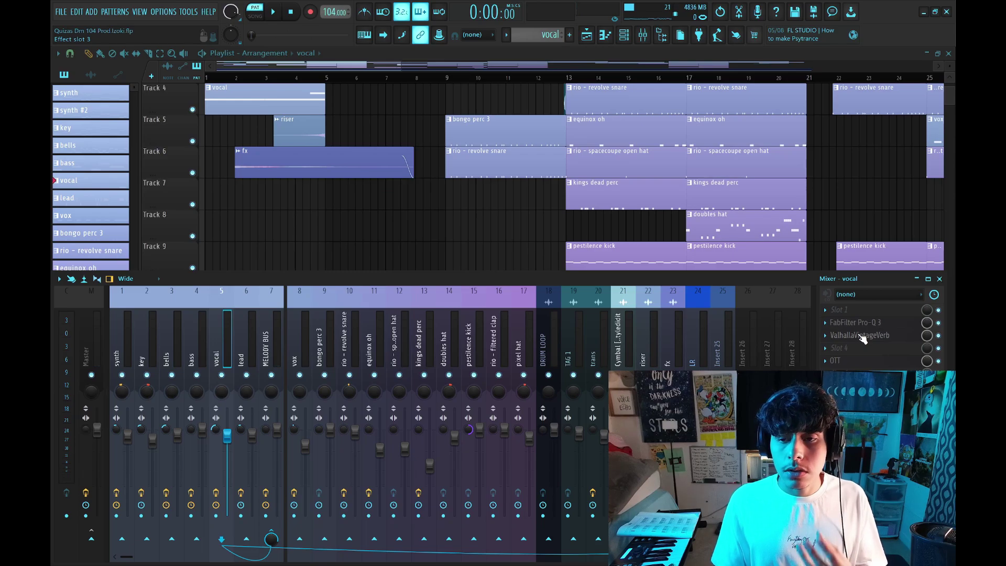
click(859, 362)
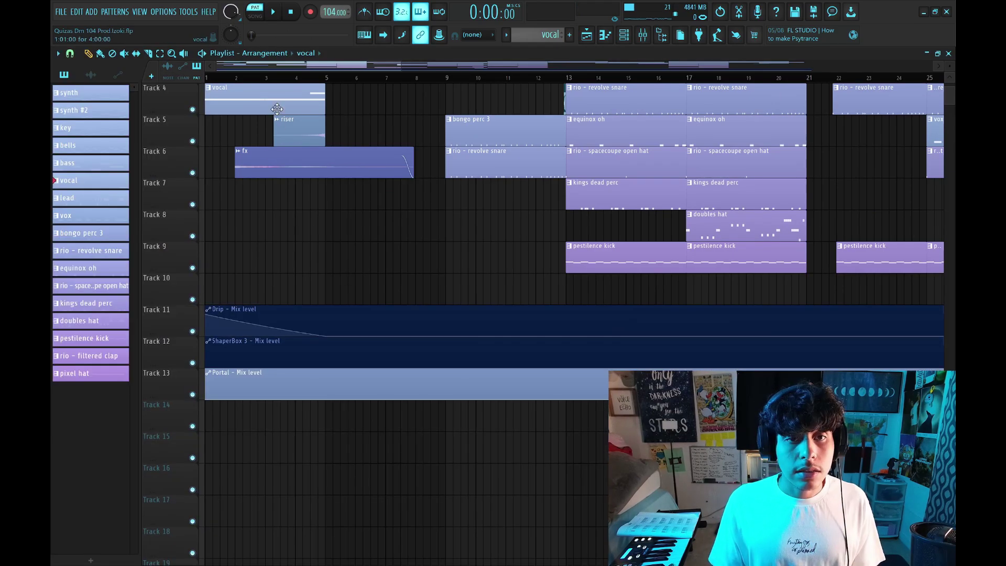
Step: Switch to song mode and play the intro from bar 1 with the vocal, riser and fx clips
key(l)
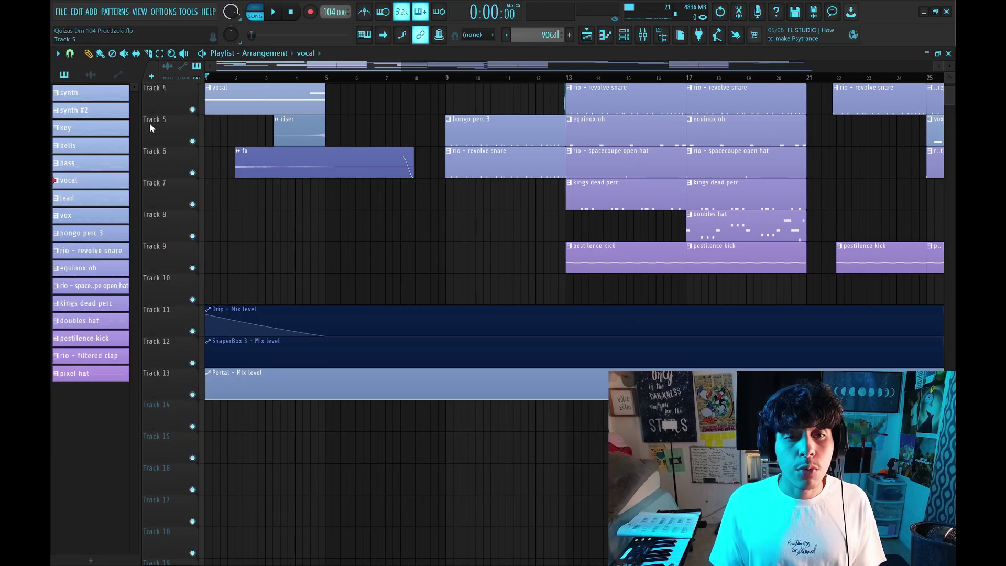
scroll(256, 78, up, 3)
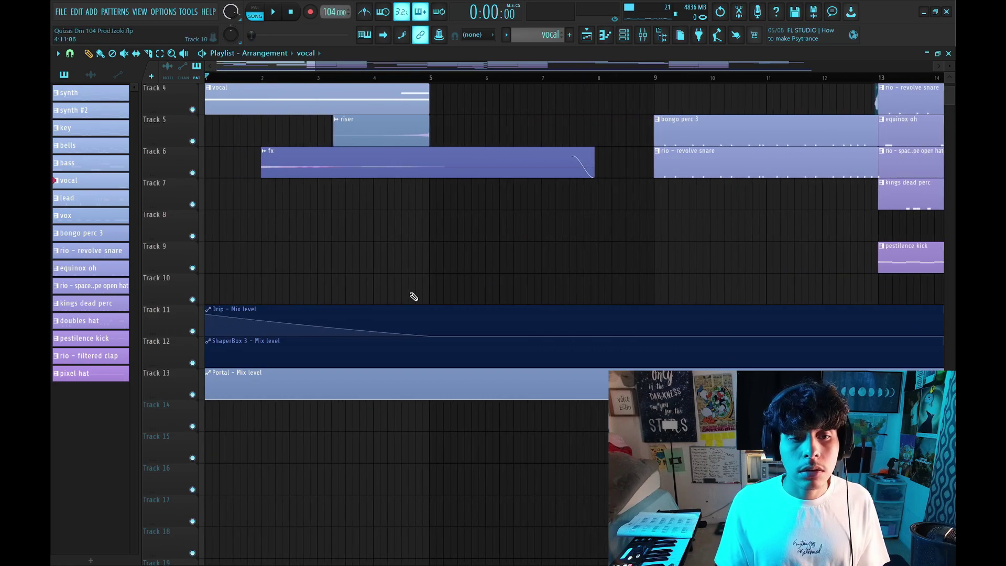
key(space)
scroll(367, 298, up, 3)
key(space)
click(643, 35)
drag(324, 122, 392, 134)
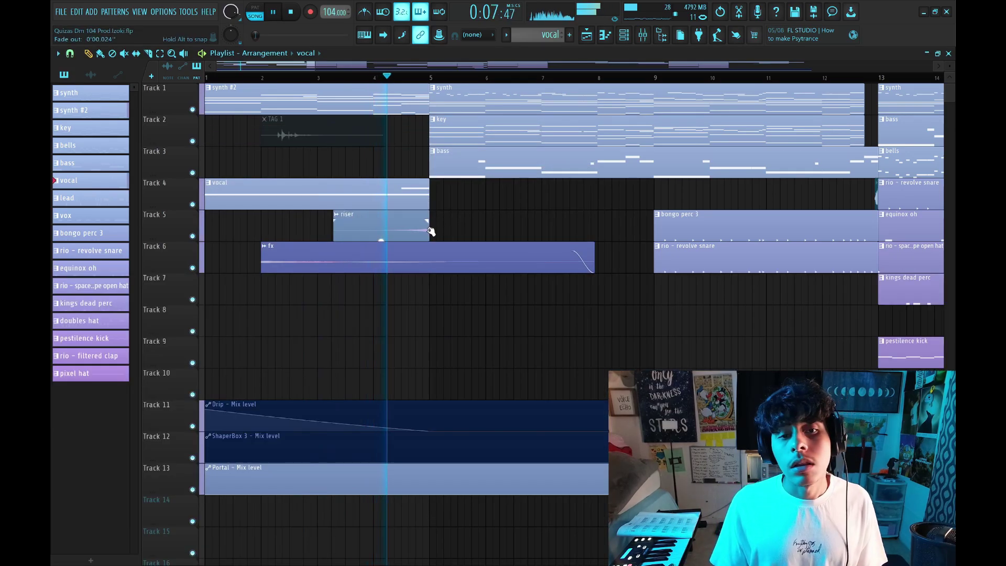
key(space)
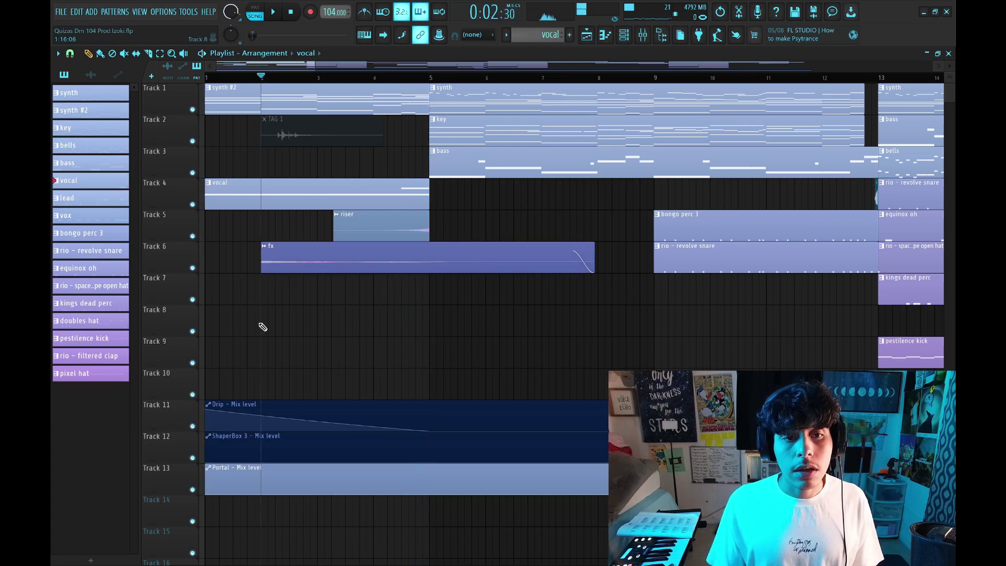
Step: Audition the fx and riser clips on Tracks 6 and 5 in isolation, and re-enable all the tracks
key(space)
key(space)
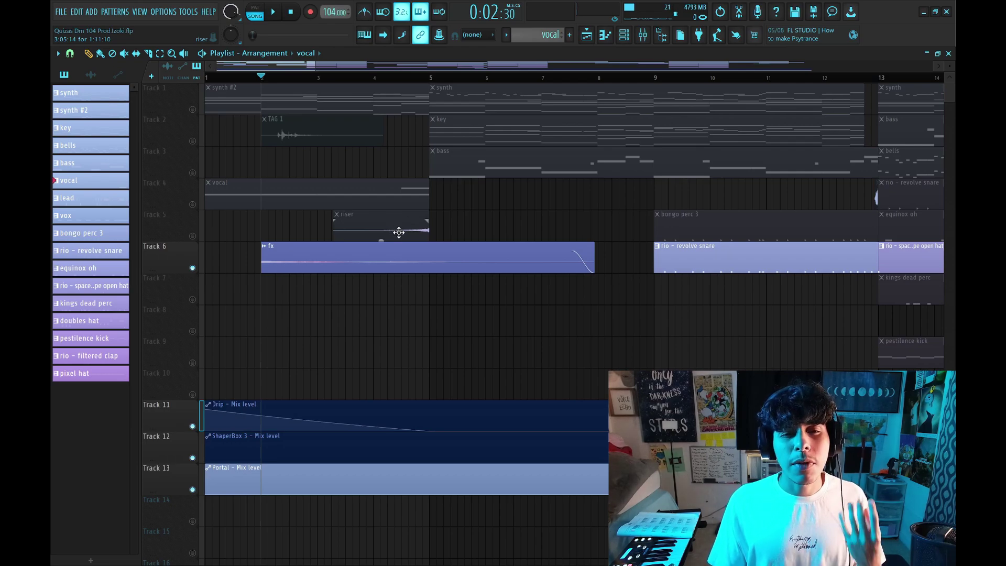
click(193, 236)
click(407, 78)
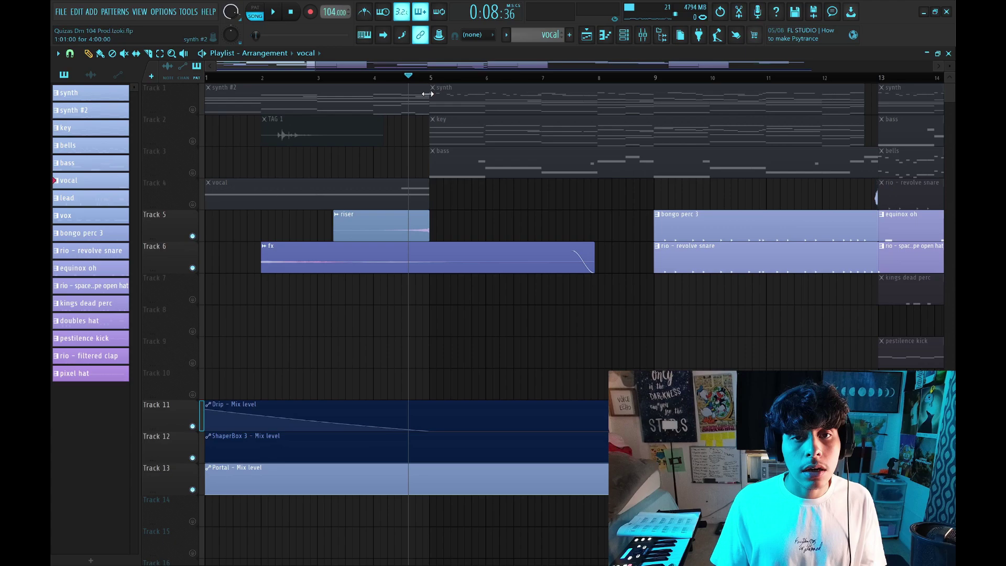
right_click(189, 109)
click(220, 113)
key(space)
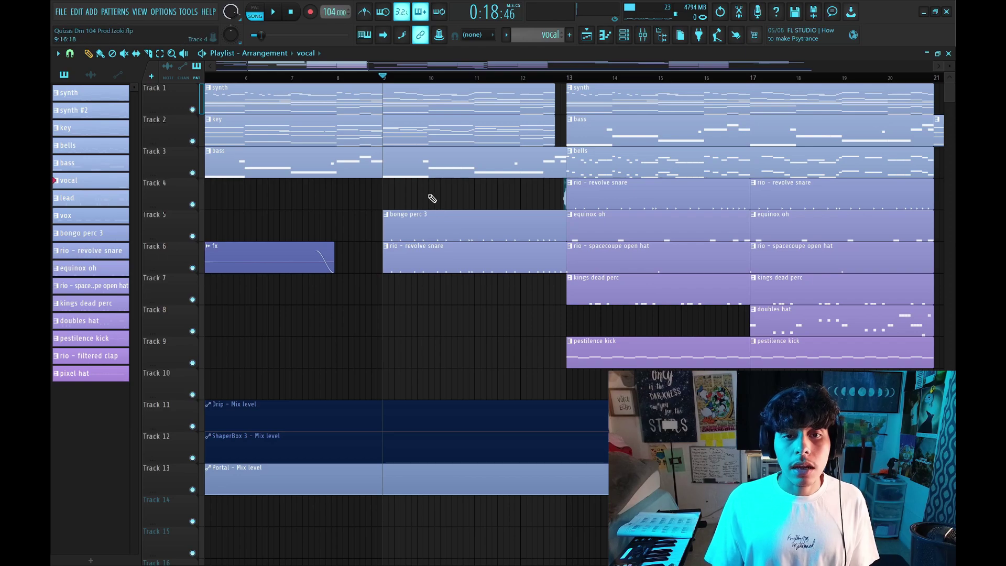
Step: Highlight the bongo perc 3 and rio - revolve snare clips at bar 9, deselect them, and play them with Tracks 1 to 3 muted
drag(432, 198, 465, 313)
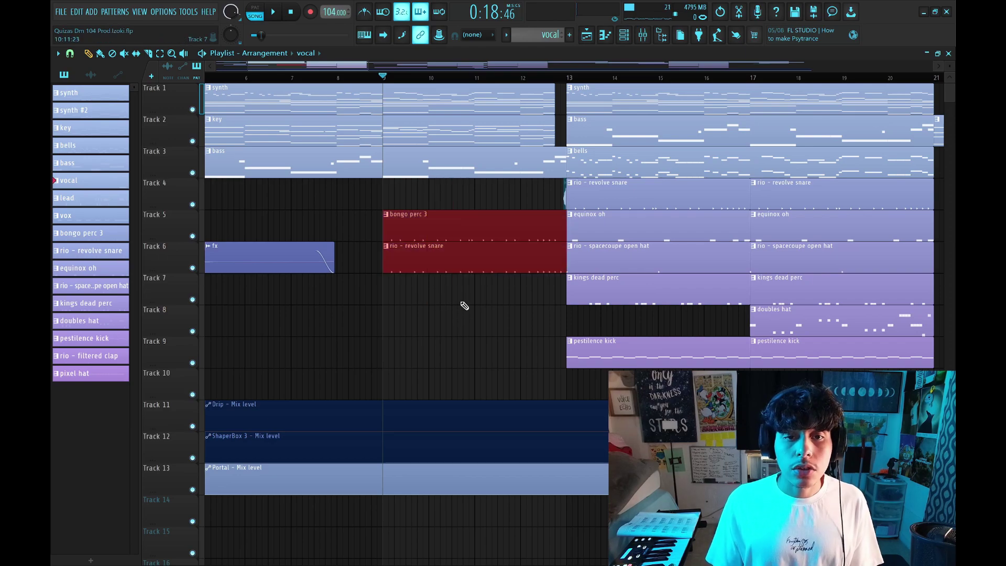
scroll(454, 86, up, 3)
key(ctrl+d)
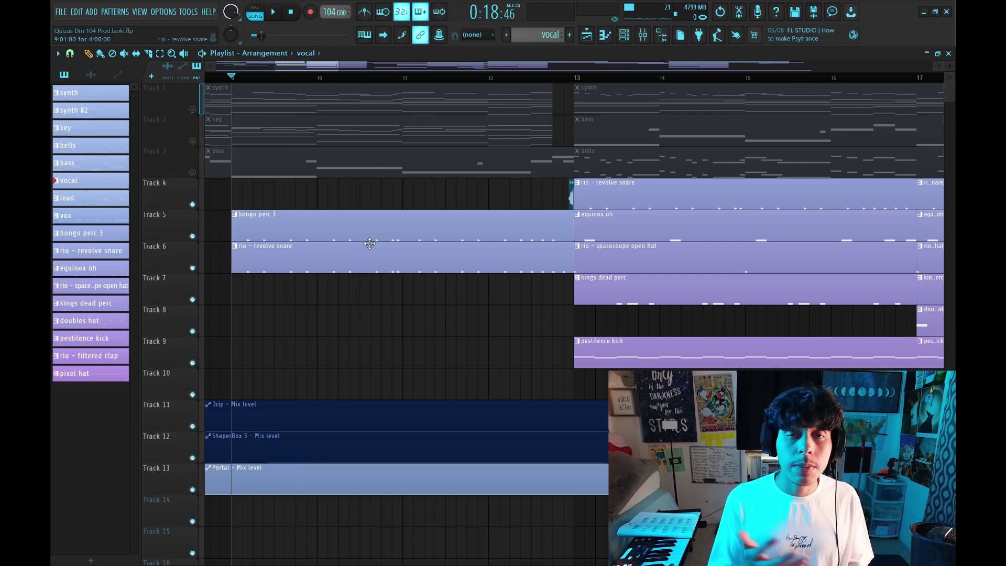
key(space)
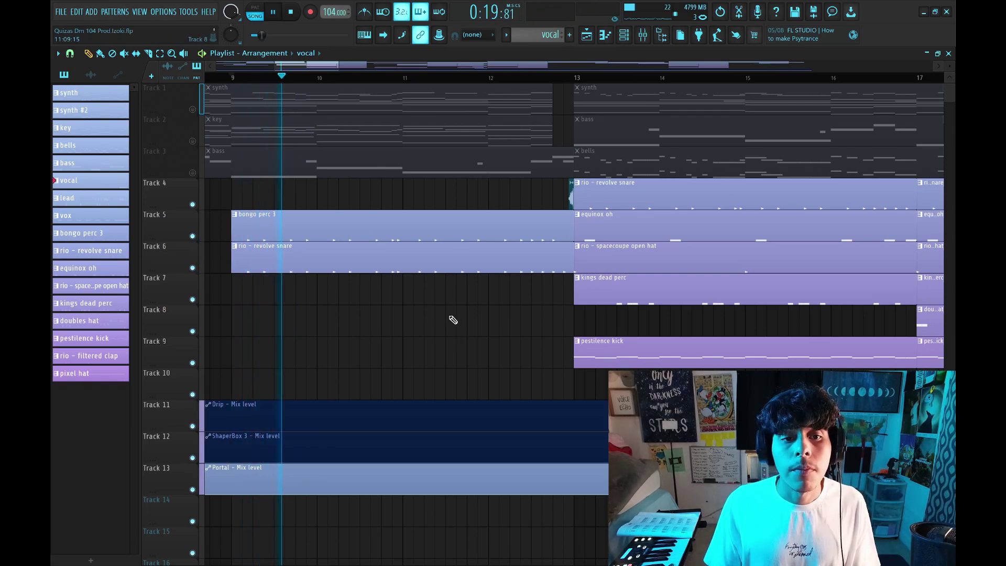
key(space)
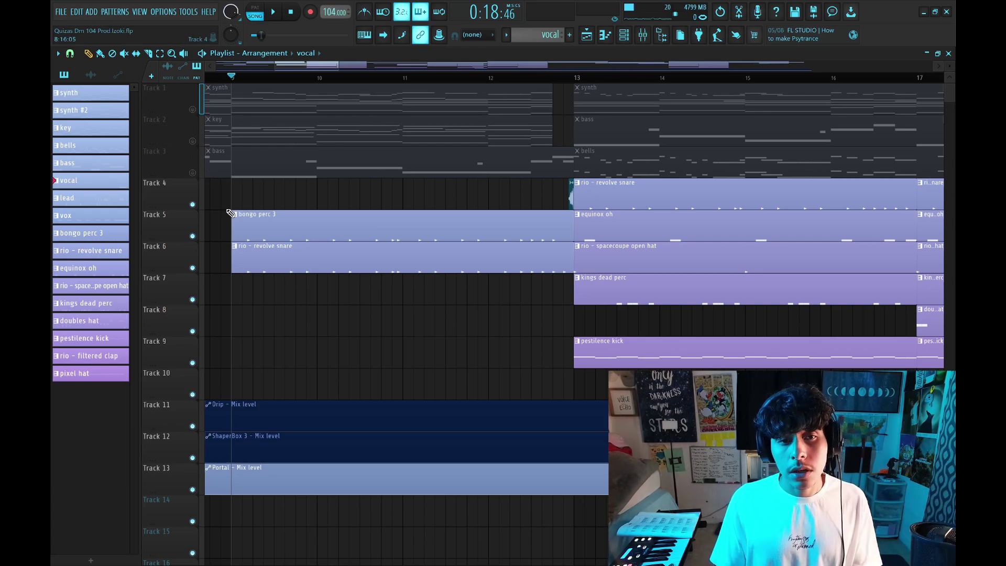
Step: Unmute Tracks 1 to 3 and play the bongo and snare section from bar 9 together with the melody
drag(193, 172, 192, 109)
key(space)
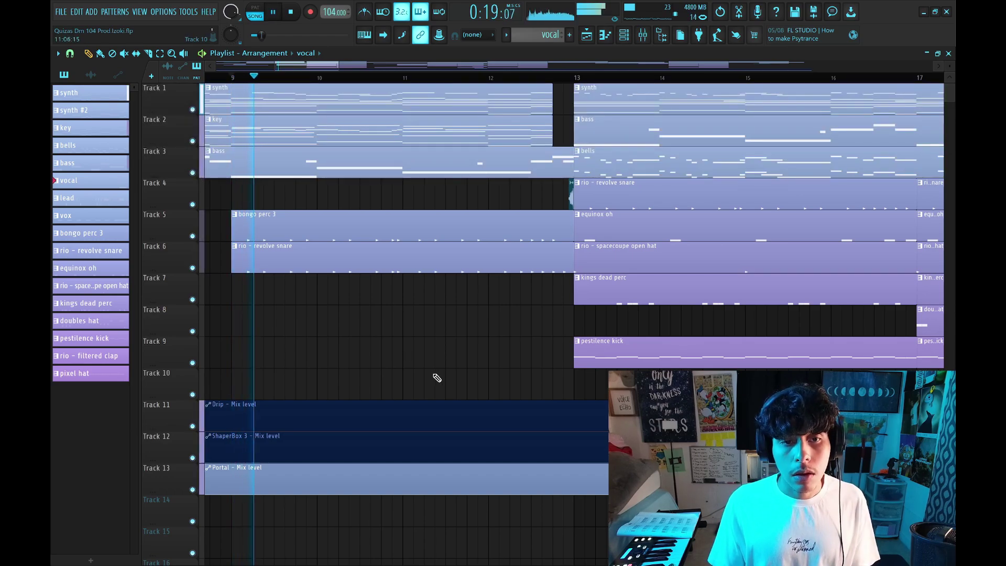
key(space)
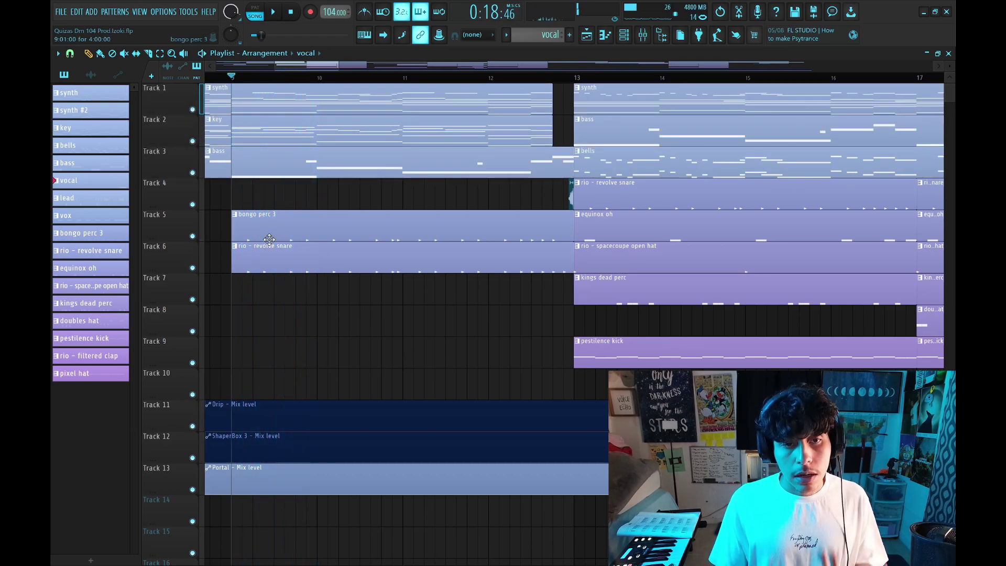
key(space)
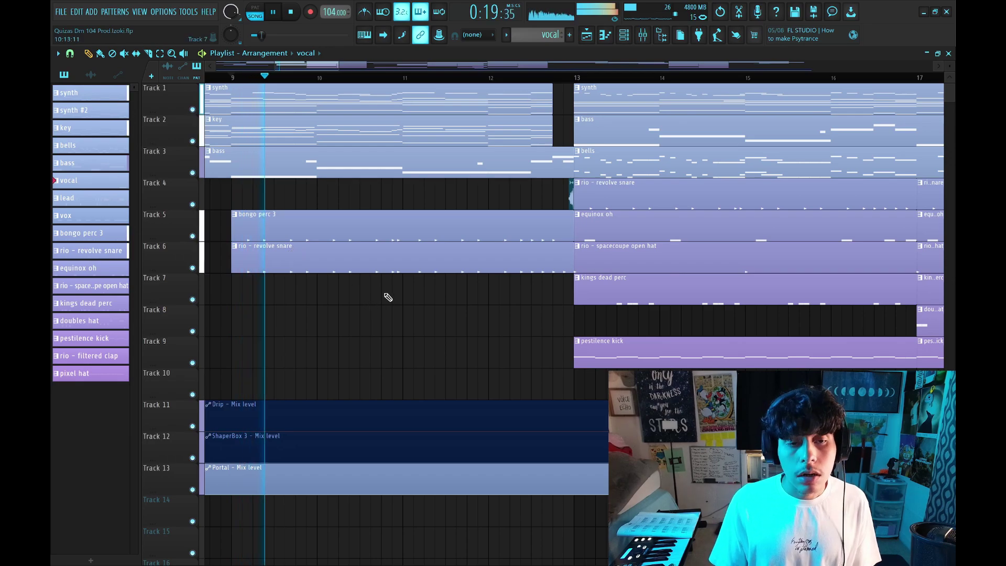
key(space)
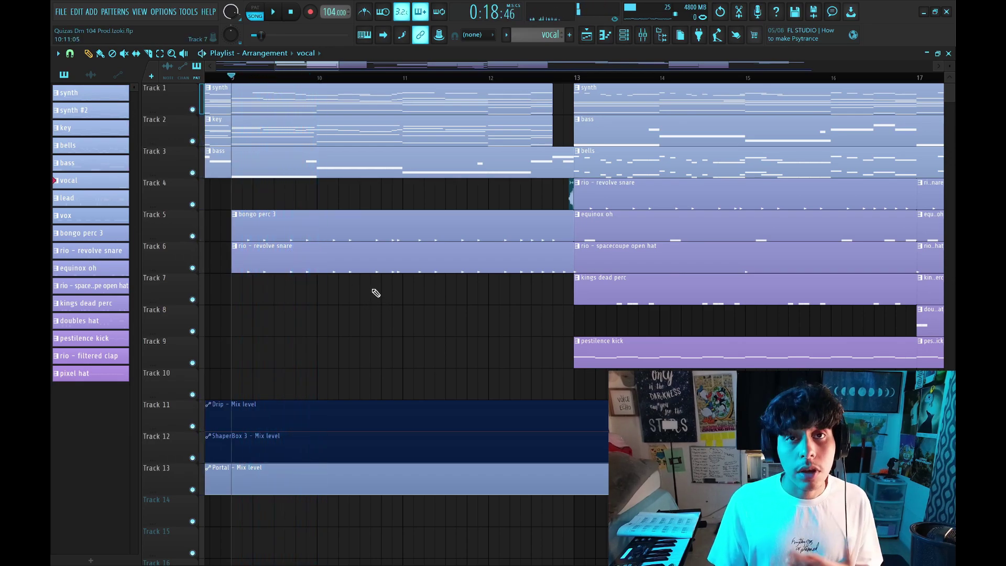
Step: Solo Track 4 to examine the trans clip leading into bar 13, and place the playhead at bar 13
scroll(349, 73, down, 3)
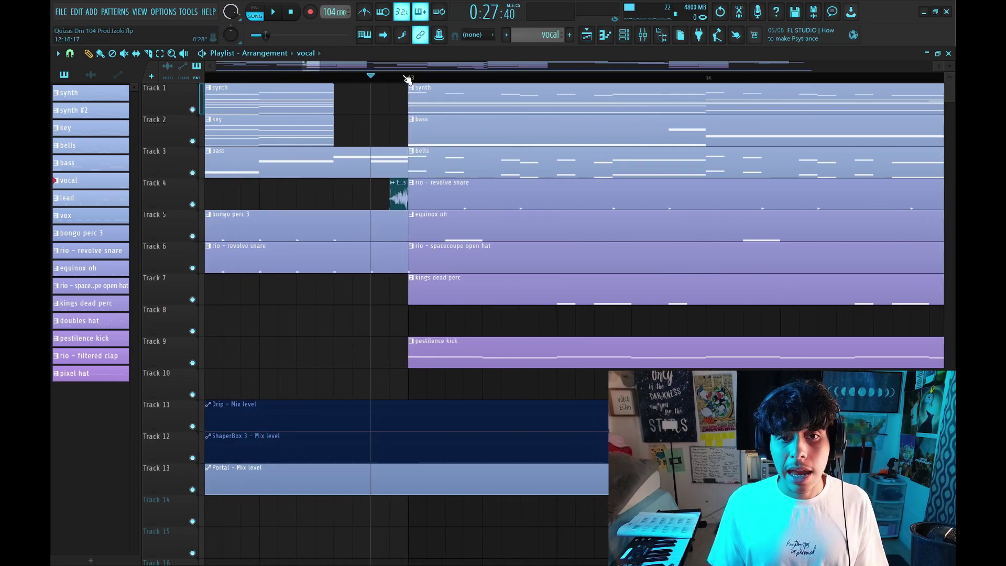
right_click(193, 205)
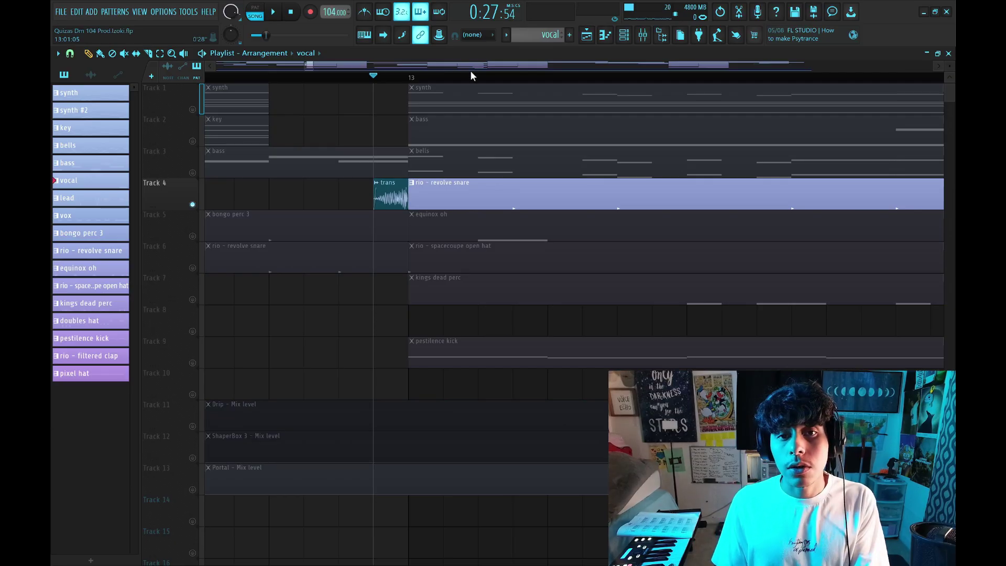
scroll(472, 75, down, 4)
click(468, 77)
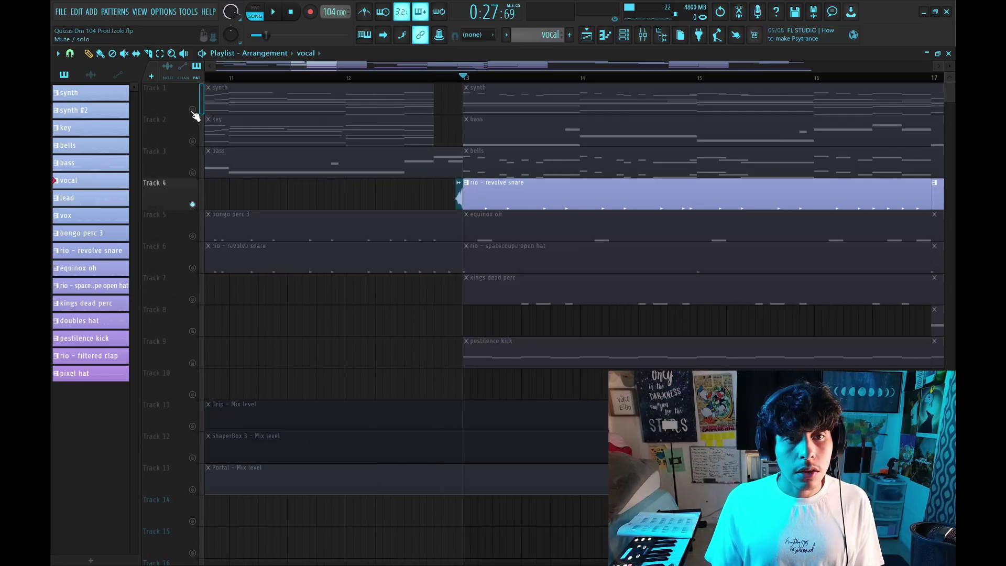
Step: End the Track 4 solo and mute Tracks 4 to 9, leaving the melody at bar 13 audible
right_click(193, 109)
right_click(193, 109)
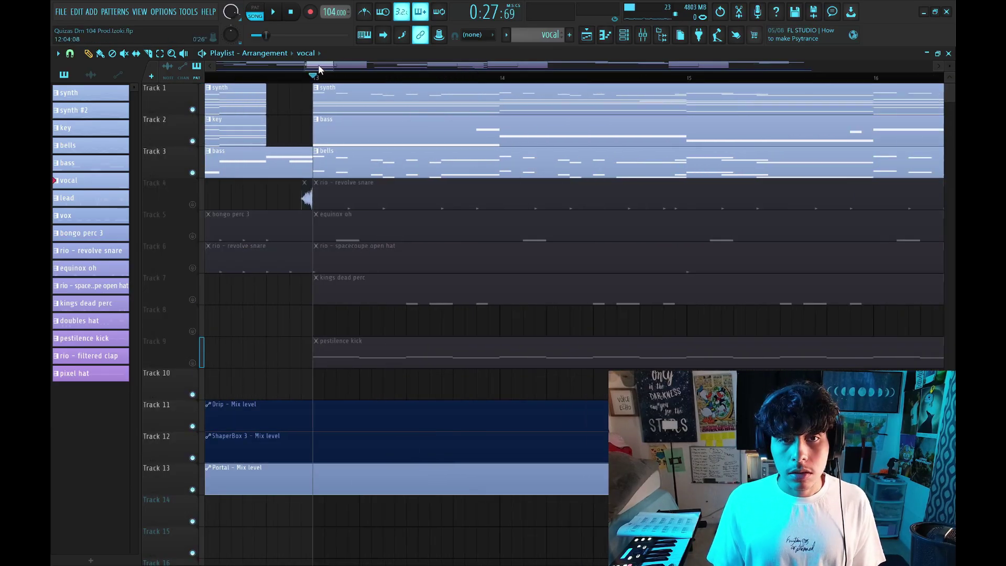
drag(319, 64, 321, 65)
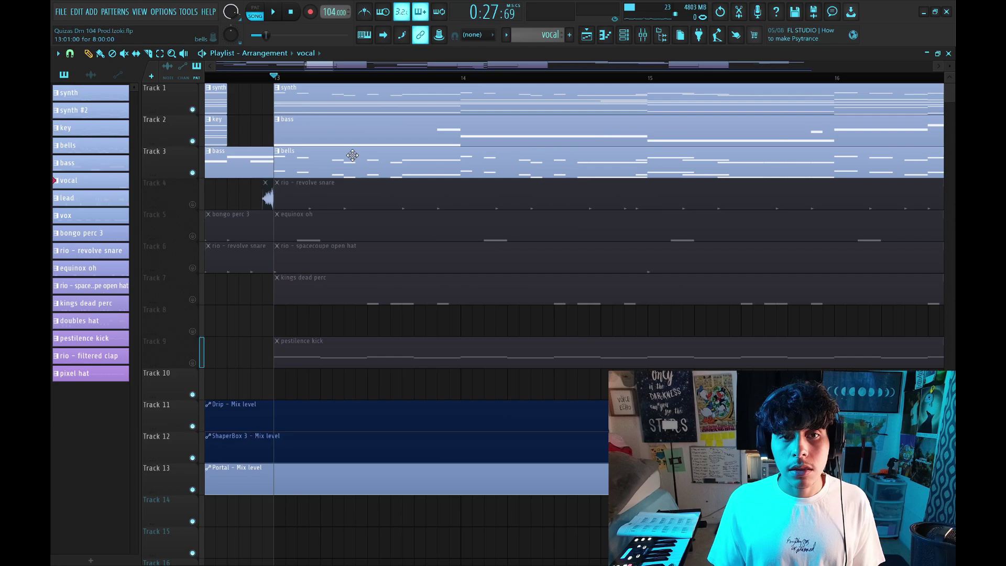
Step: Open the bells pattern's notes and its Electra2 instrument, and play the bells in pattern mode
double_click(384, 163)
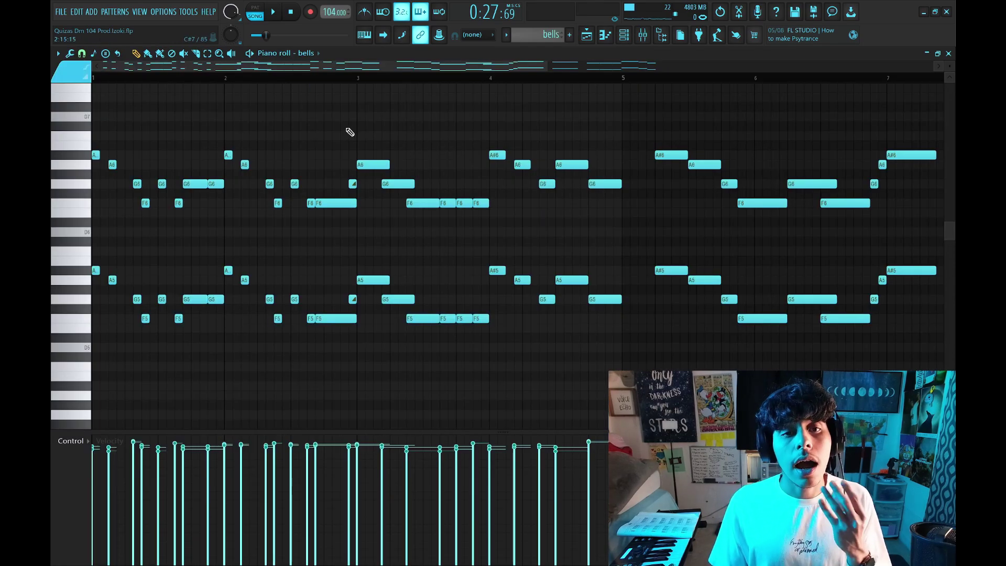
key(l)
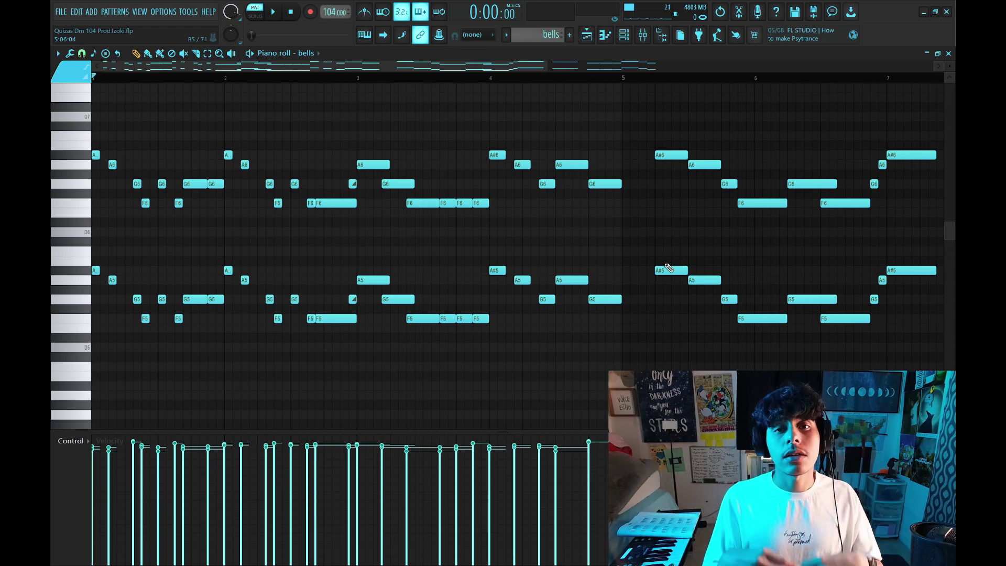
click(622, 42)
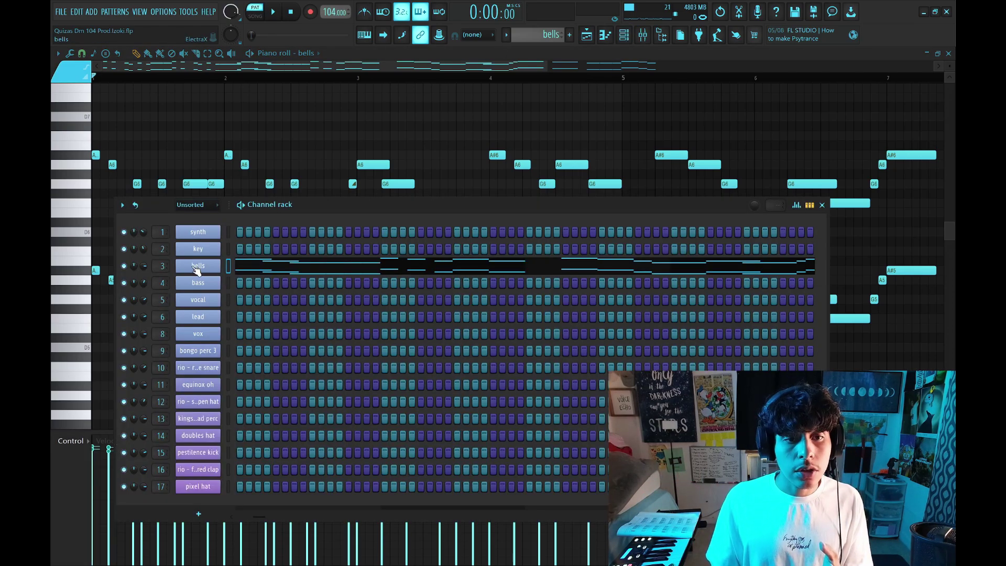
click(207, 272)
key(space)
scroll(472, 157, down, 3)
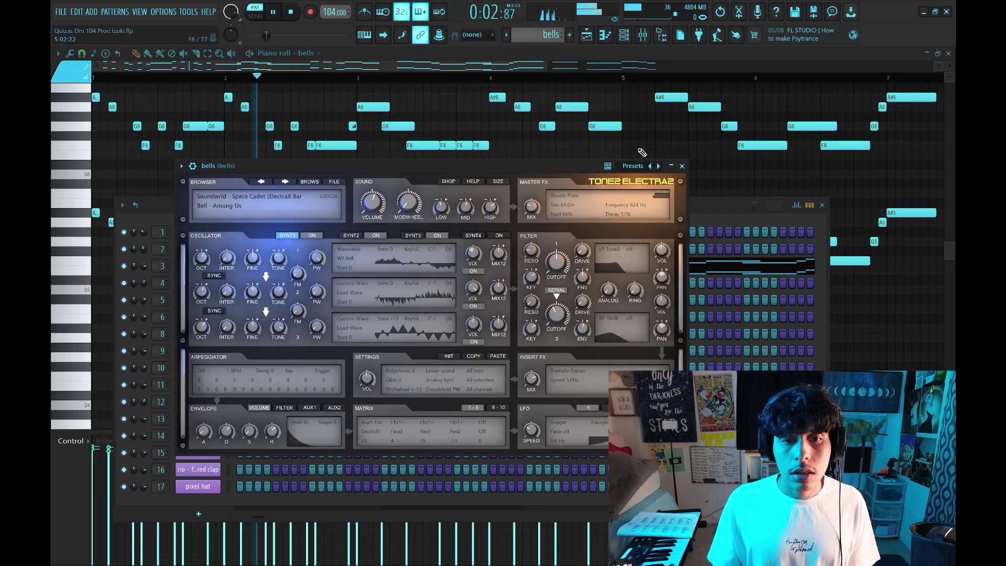
Step: Stop playback, close the bells instrument and channel rack, and examine the octave-doubled notes across the whole bells pattern
key(space)
click(682, 166)
click(822, 205)
scroll(480, 231, up, 4)
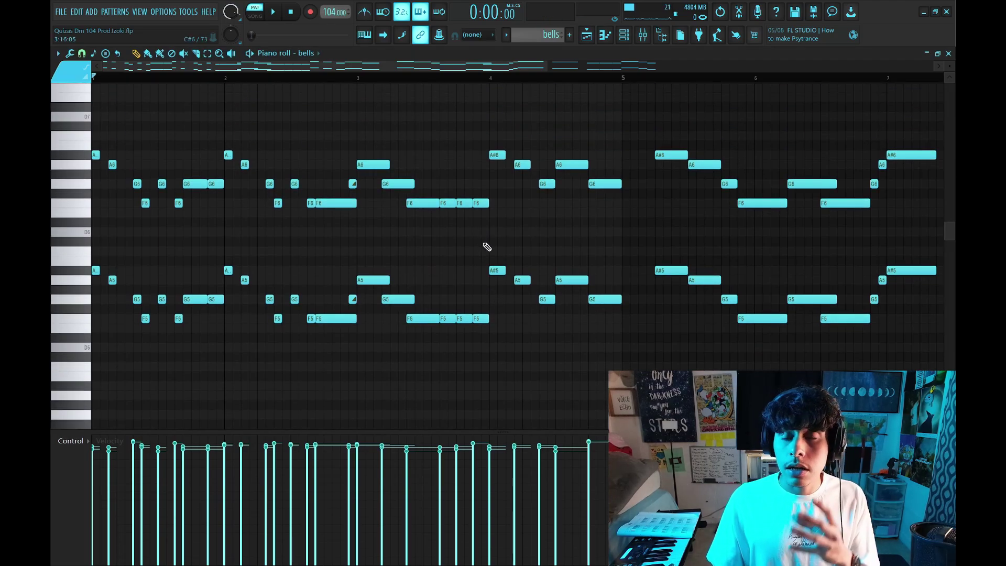
scroll(439, 239, down, 2)
drag(867, 131, 283, 317)
key(ctrl+a)
click(392, 366)
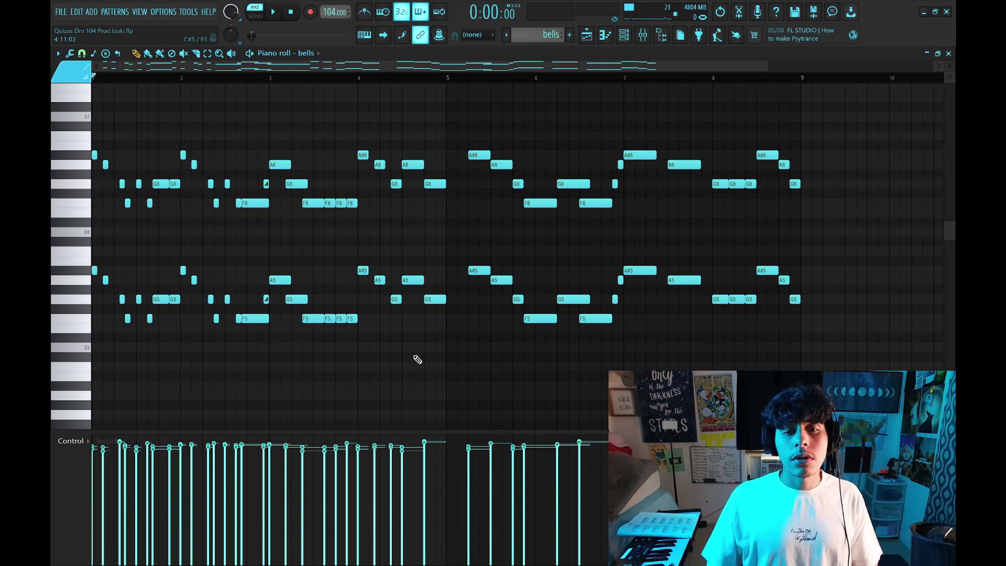
Step: Mute the upper-octave bells notes at the start of the pattern and play the lower octave on its own
key(t)
drag(184, 223, 203, 265)
drag(149, 177, 227, 205)
key(space)
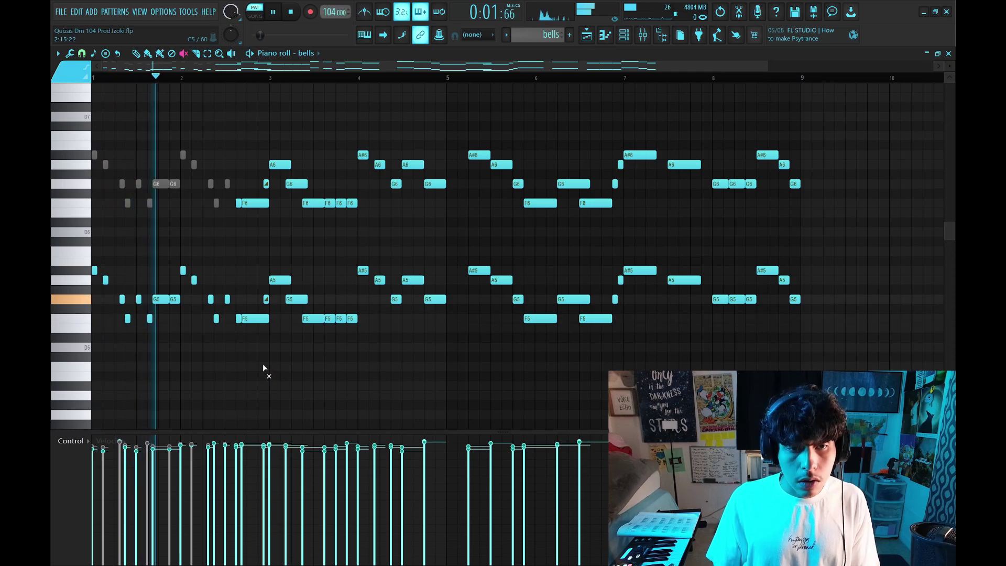
key(space)
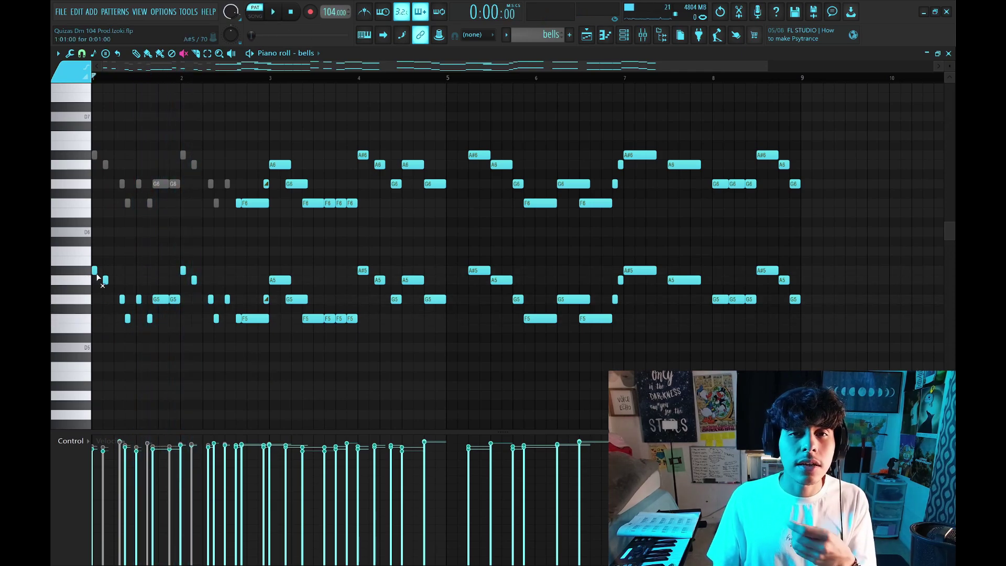
Step: Unmute the upper-octave bells notes and play both octaves together
drag(94, 153, 116, 188)
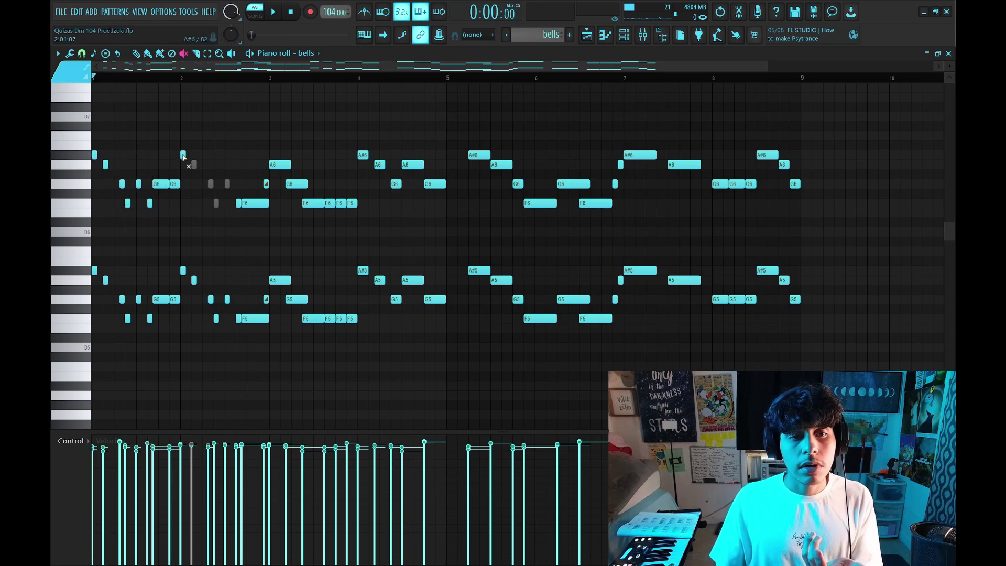
key(space)
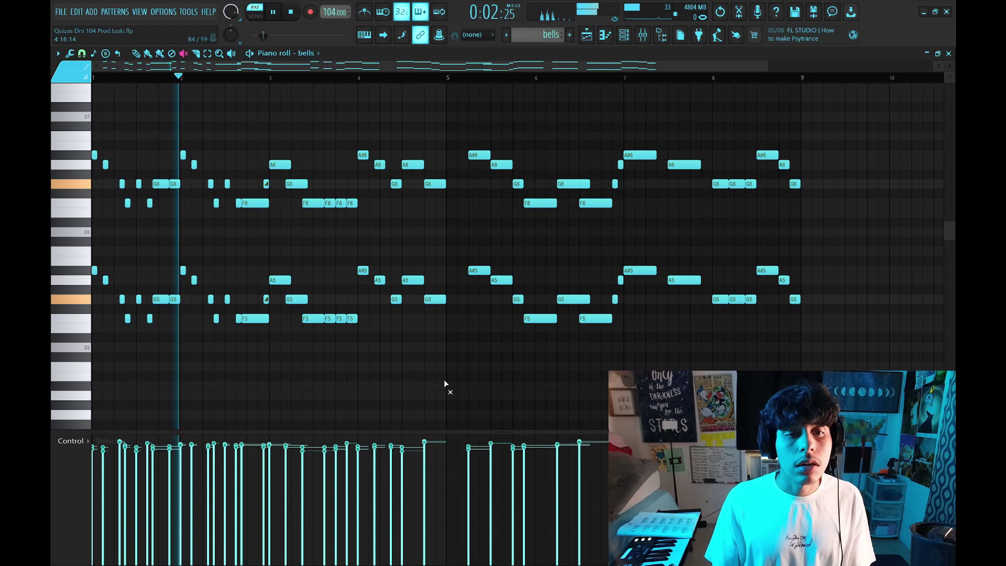
key(space)
Step: Return to the arrangement and play the synth, bass and bells melody from bar 13
click(949, 54)
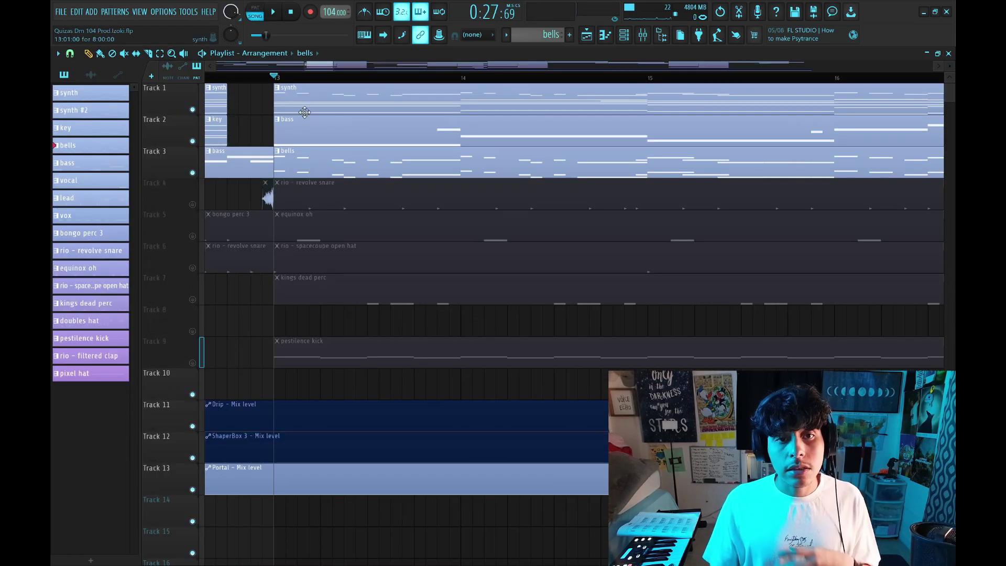
key(space)
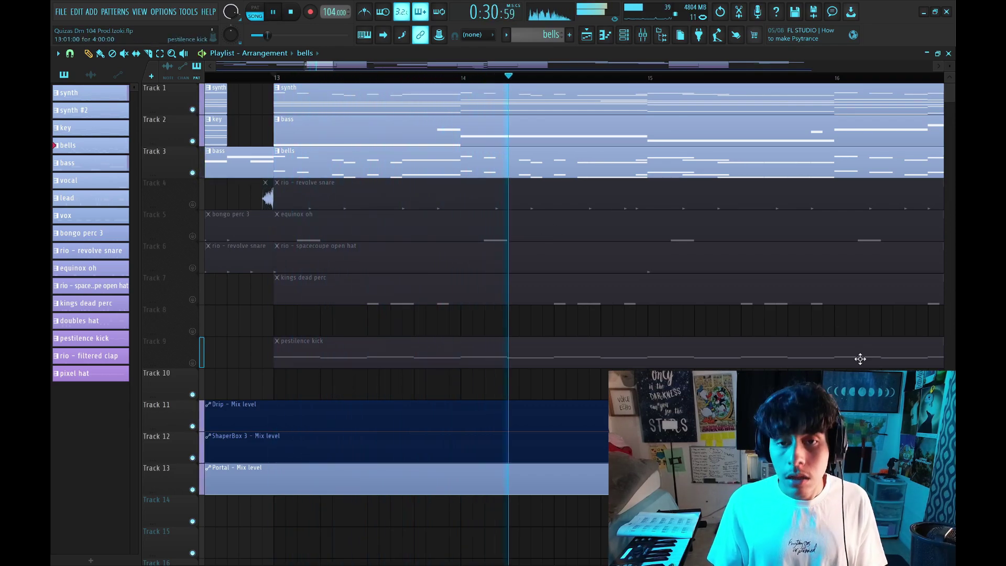
key(space)
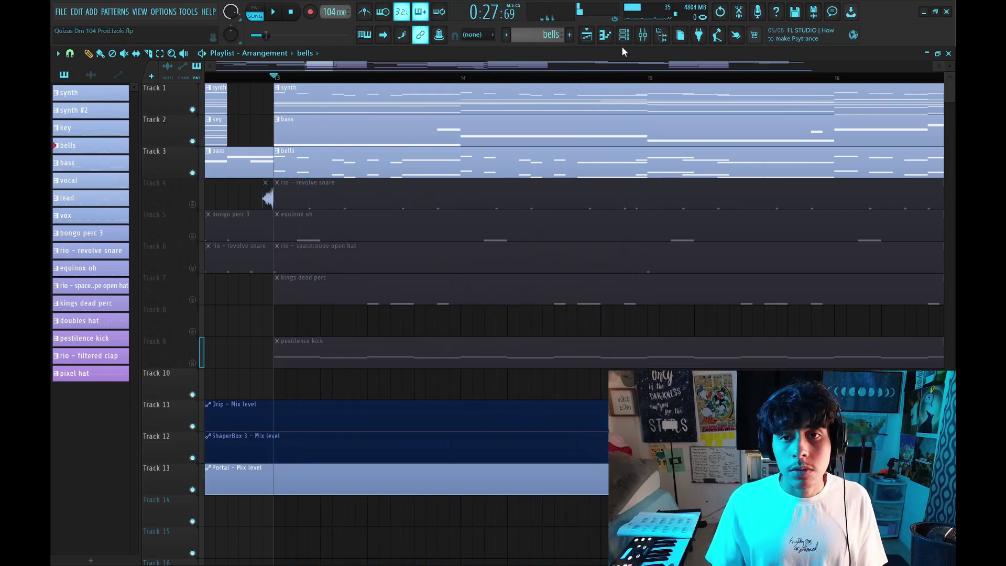
Step: Examine the FabFilter Pro-Q 3, Hyper Chorus and Delay ETERNITY effects on the bells mixer track, closing each one
key(F9)
click(855, 310)
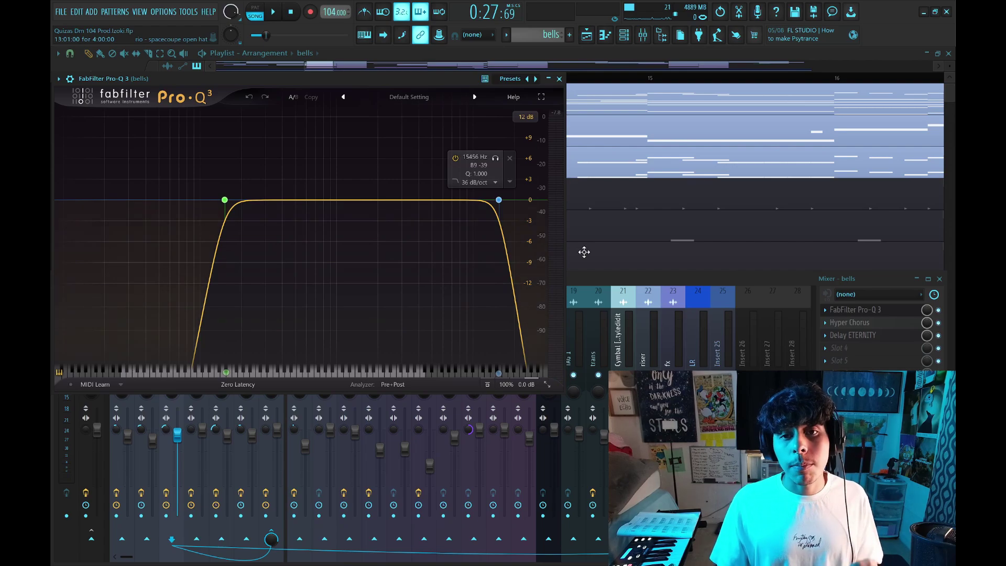
click(560, 79)
click(873, 324)
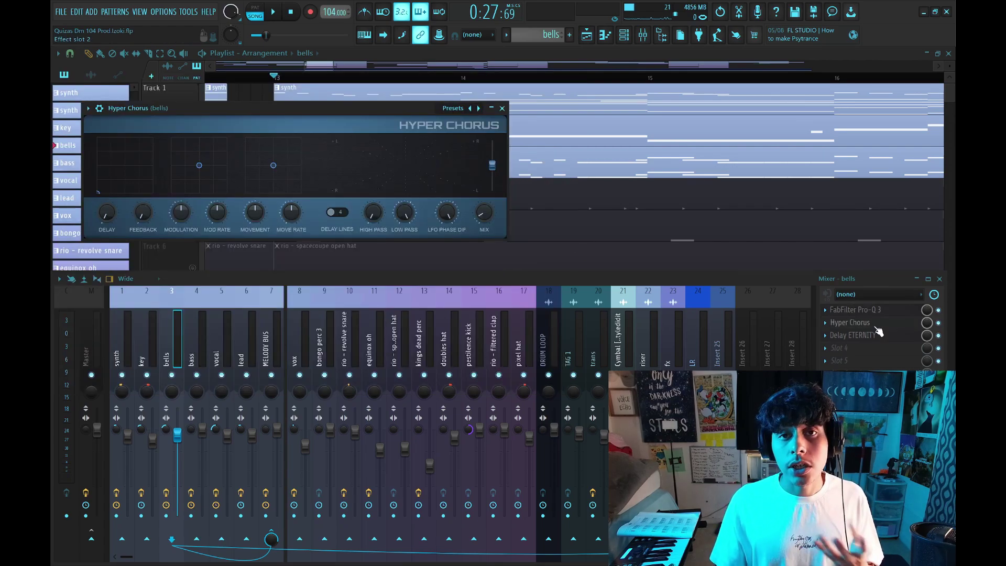
drag(357, 119, 423, 129)
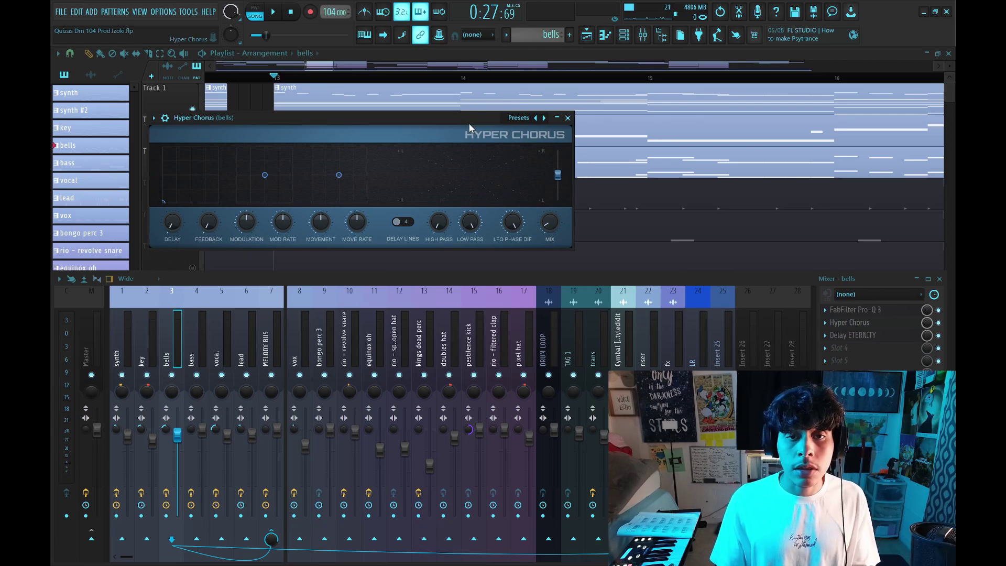
click(569, 117)
drag(336, 137, 354, 146)
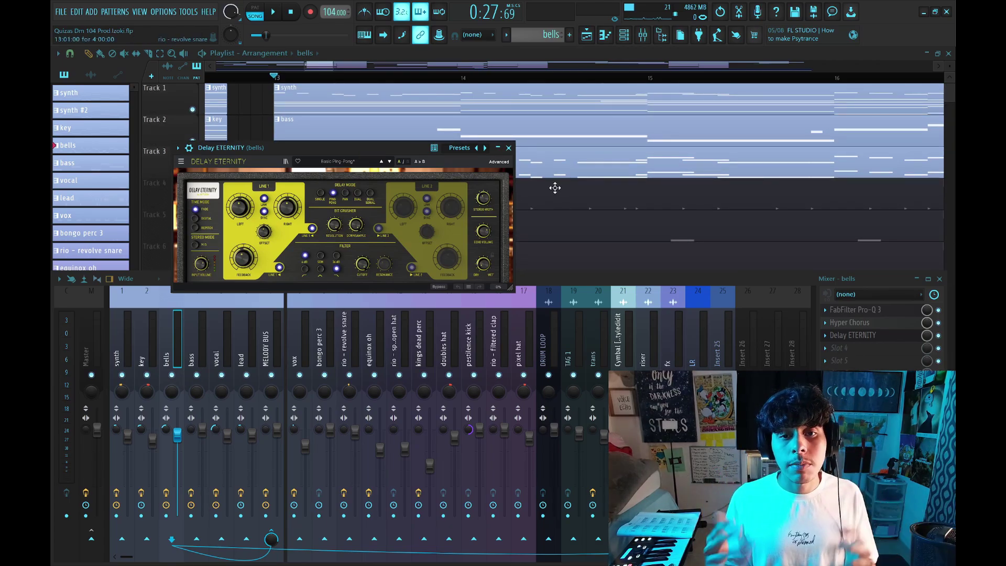
click(508, 148)
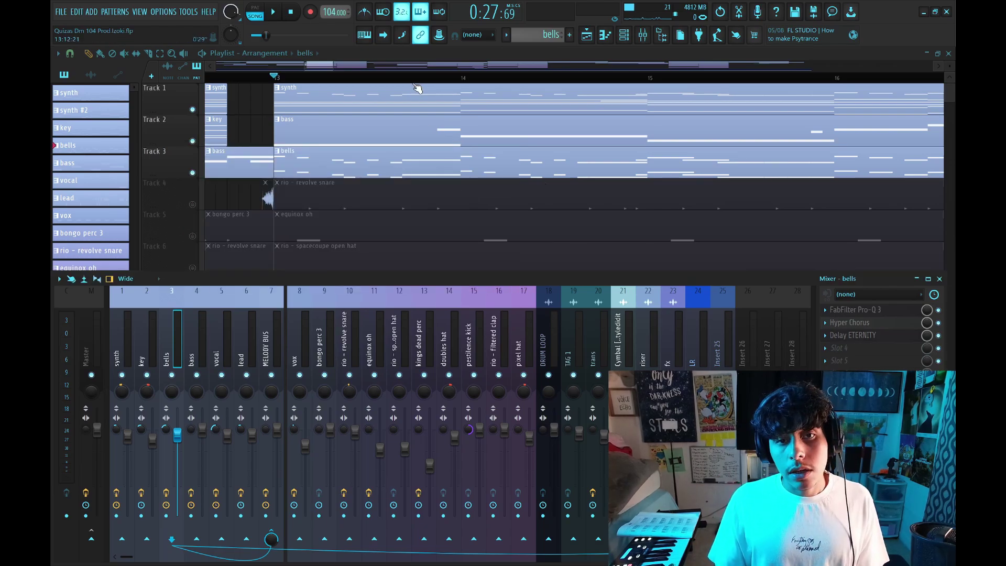
Step: Play the revolve snare on Track 4 from bar 17, first alone and again with the Track 9 pestilence kick unmuted
scroll(417, 87, down, 3)
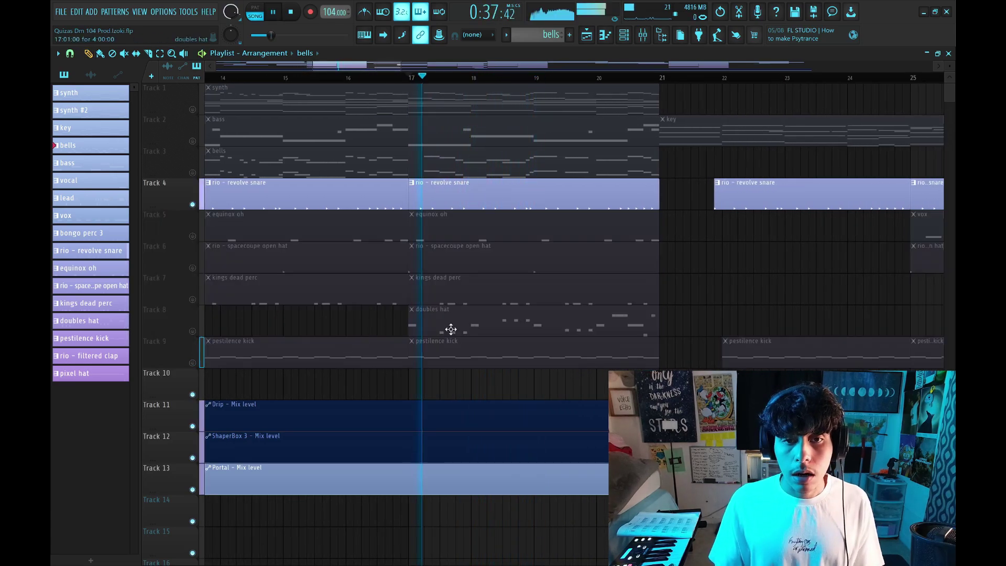
key(space)
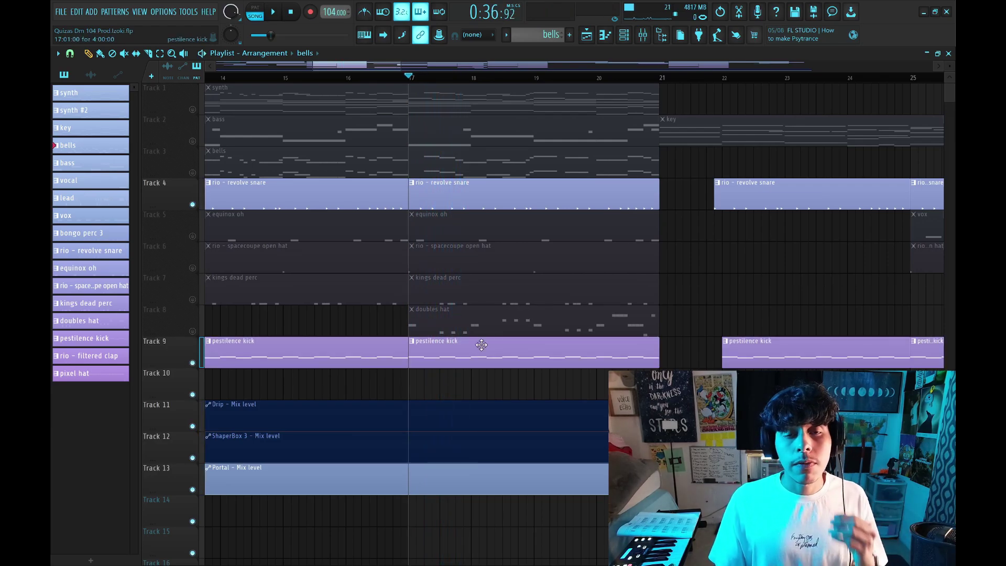
key(space)
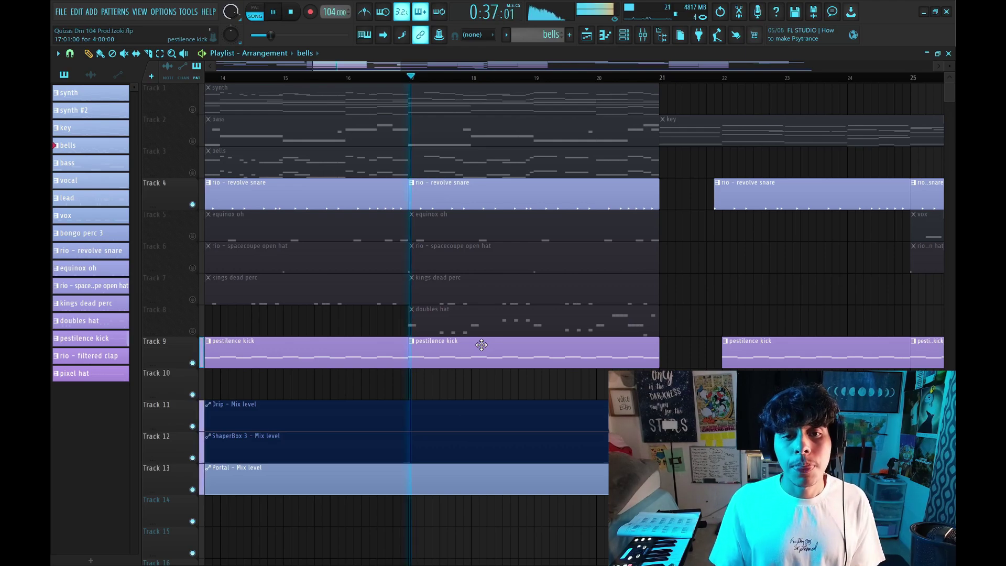
key(space)
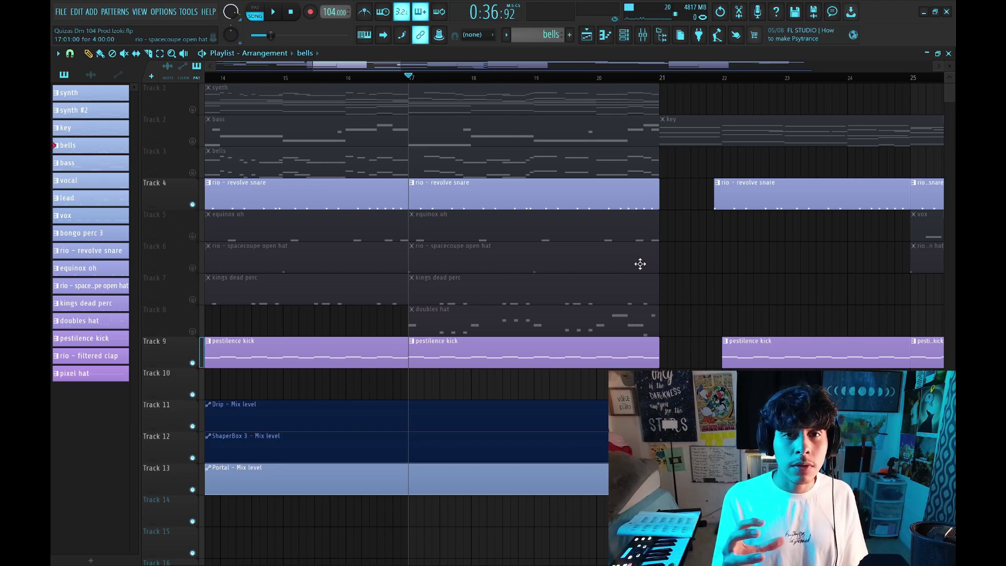
Step: Unmute Tracks 5 to 7 one after another, playing the bar 17 drums with the open hats and kings dead perc added
click(192, 236)
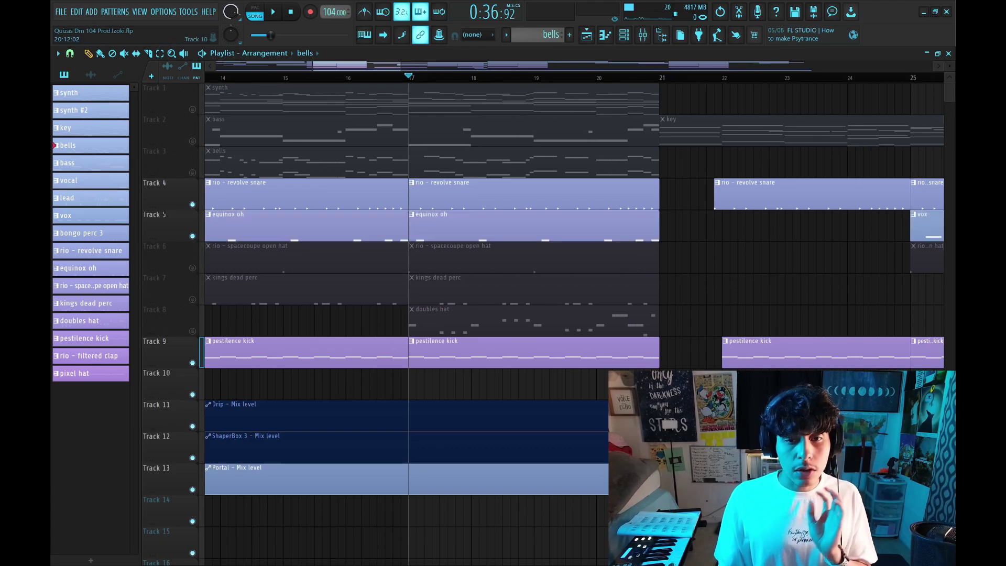
key(space)
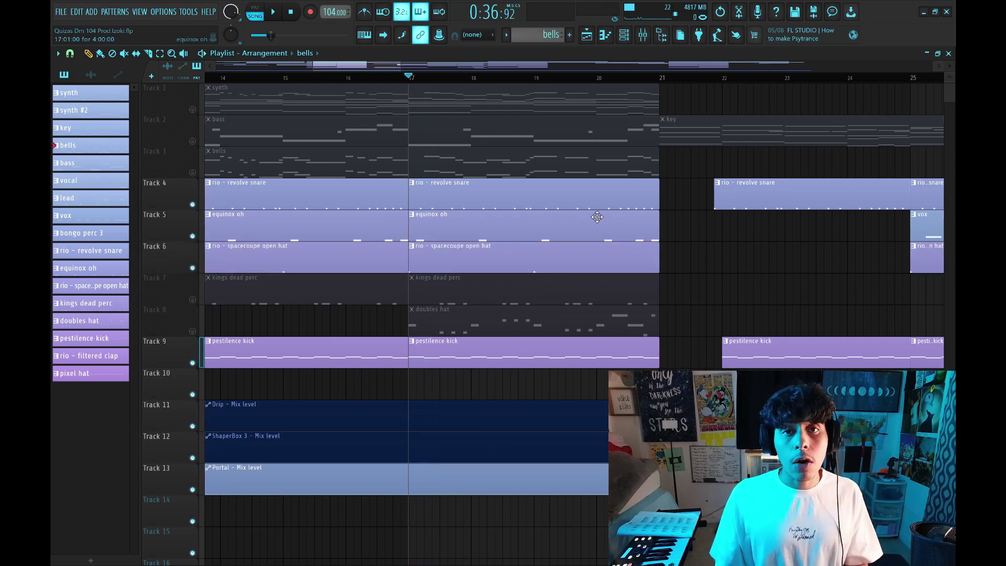
key(space)
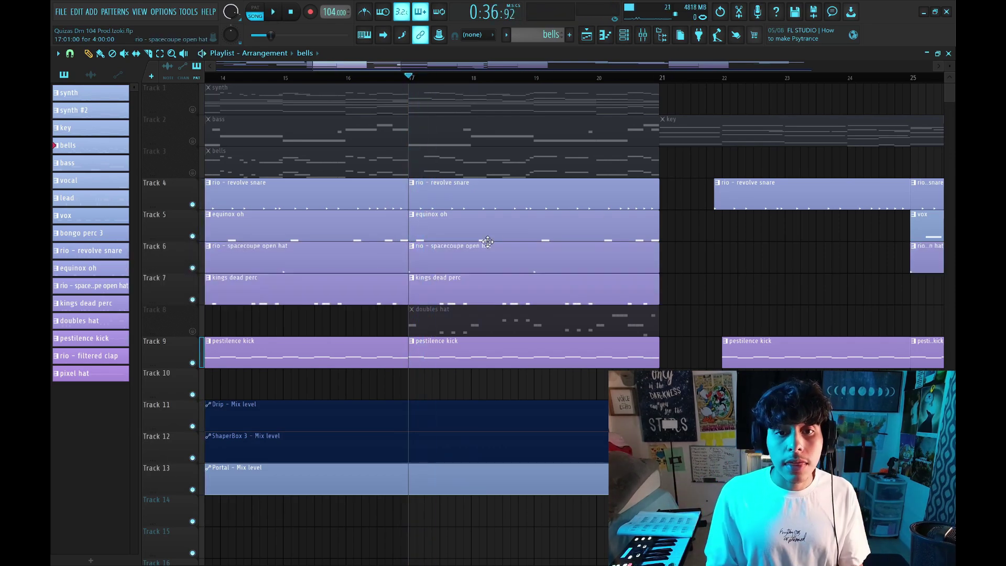
scroll(451, 264, up, 4)
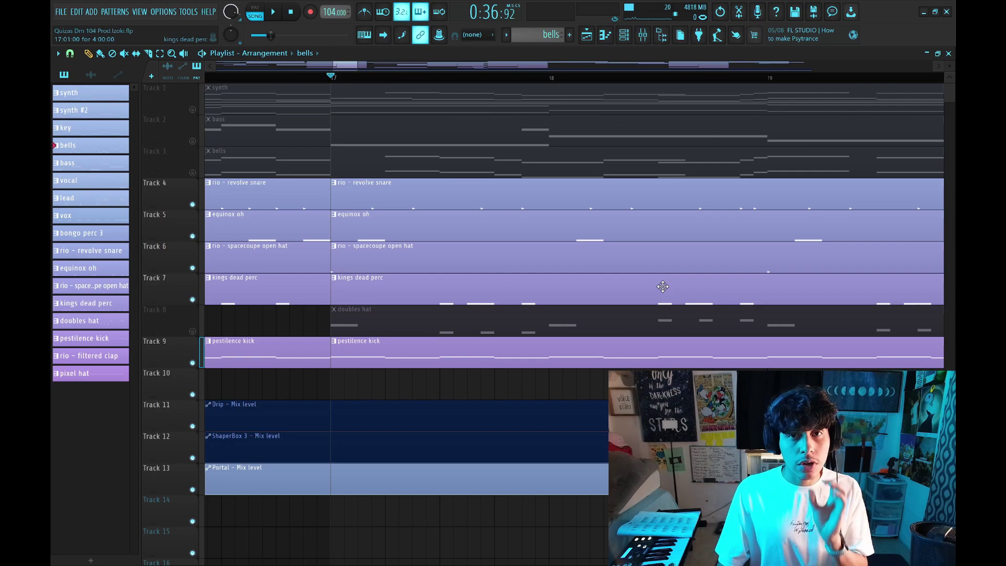
key(space)
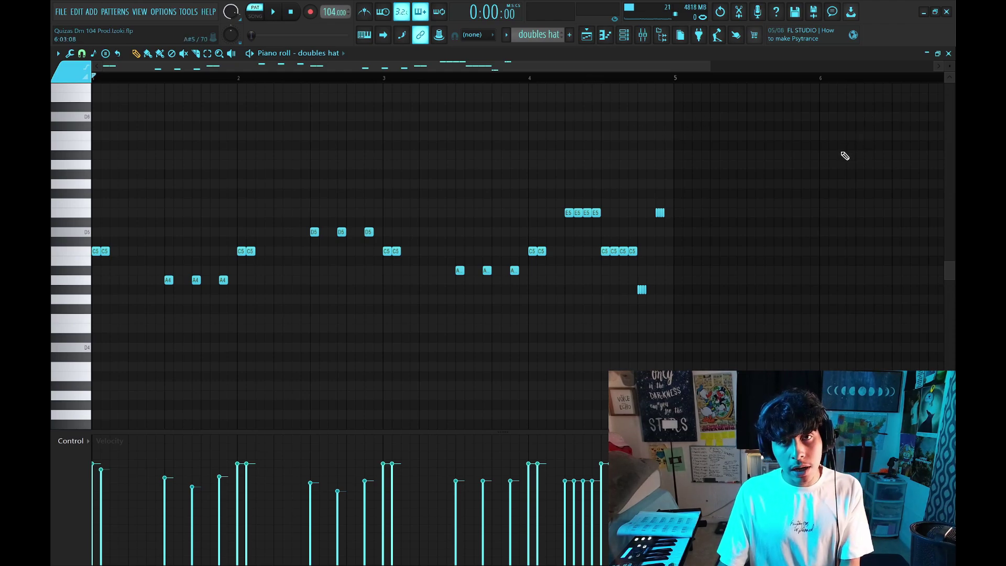
Step: Examine the doubles hat pattern's pitched notes and its channel's echo delay settings, and play the pattern on its own
scroll(139, 66, up, 3)
drag(134, 228, 220, 332)
drag(116, 78, 207, 85)
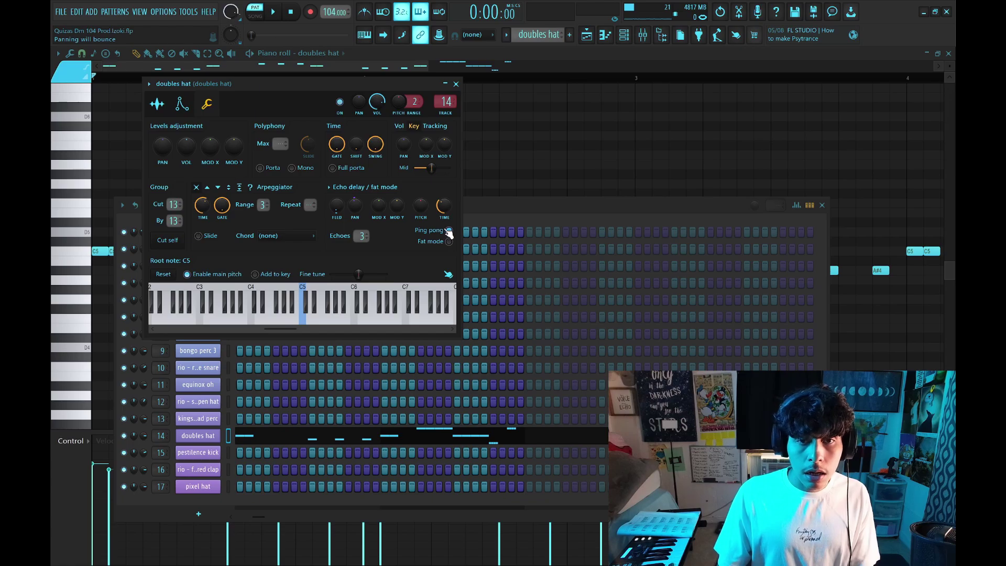
click(456, 84)
click(382, 79)
key(Home)
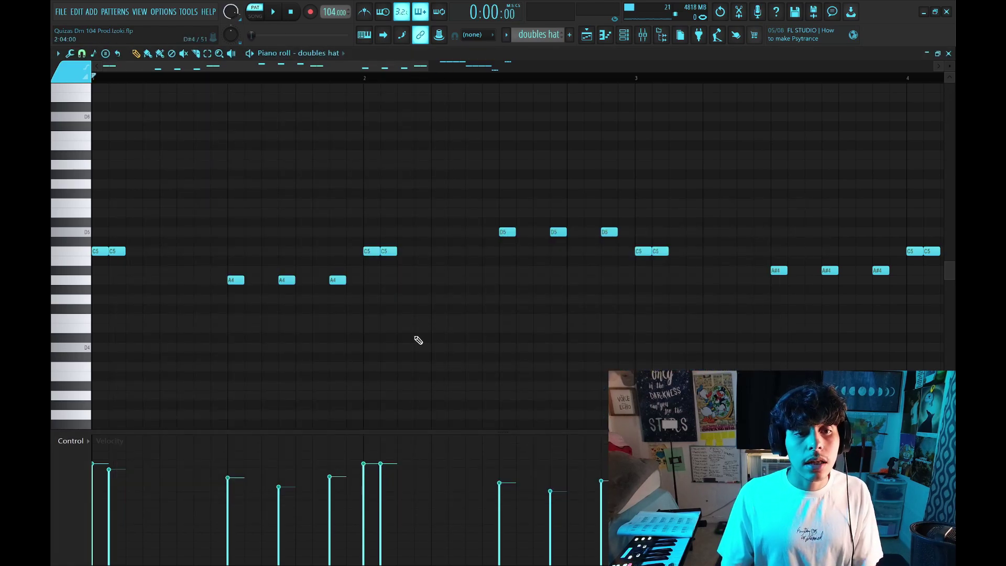
scroll(418, 340, down, 1)
key(space)
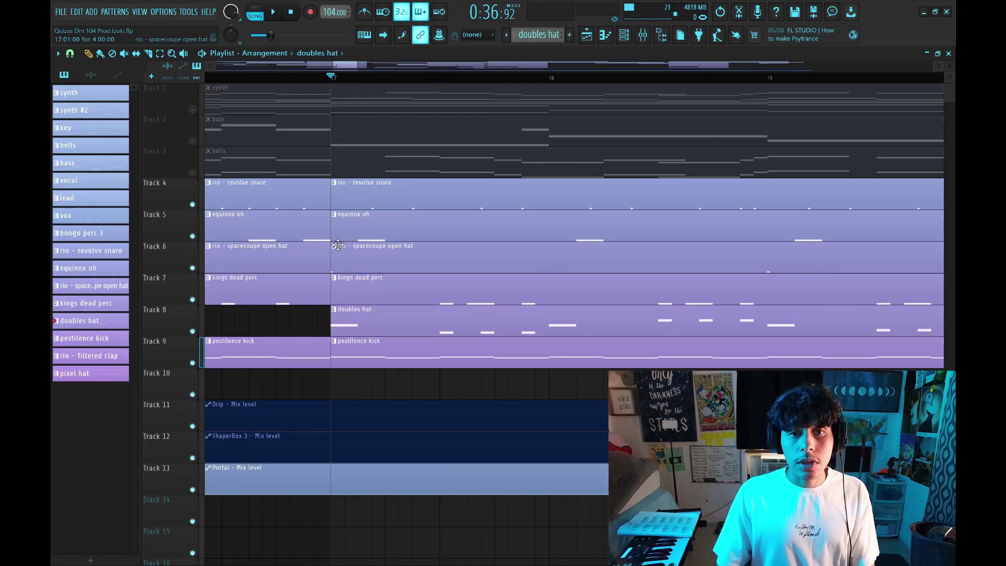
Step: Play the bar 17 drums with the Track 2 bass unmuted, and unmute the bells and synth on Tracks 3 and 1
click(192, 142)
key(space)
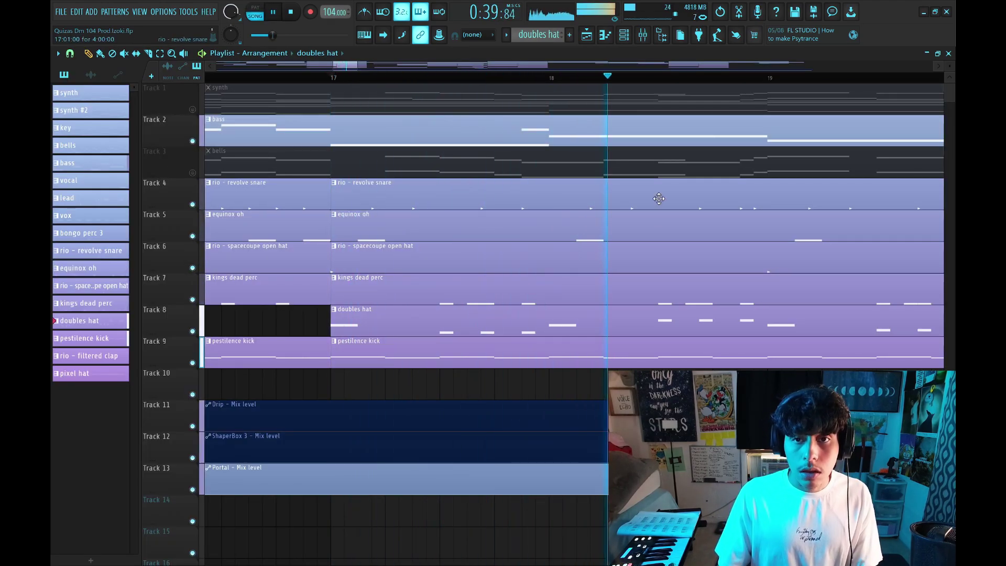
scroll(687, 84, down, 3)
key(space)
click(193, 173)
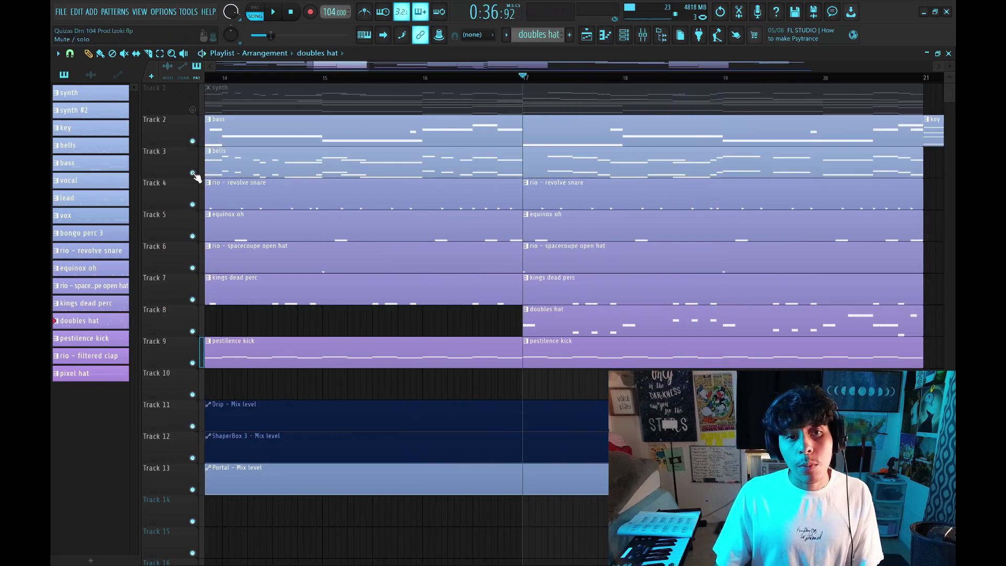
click(192, 109)
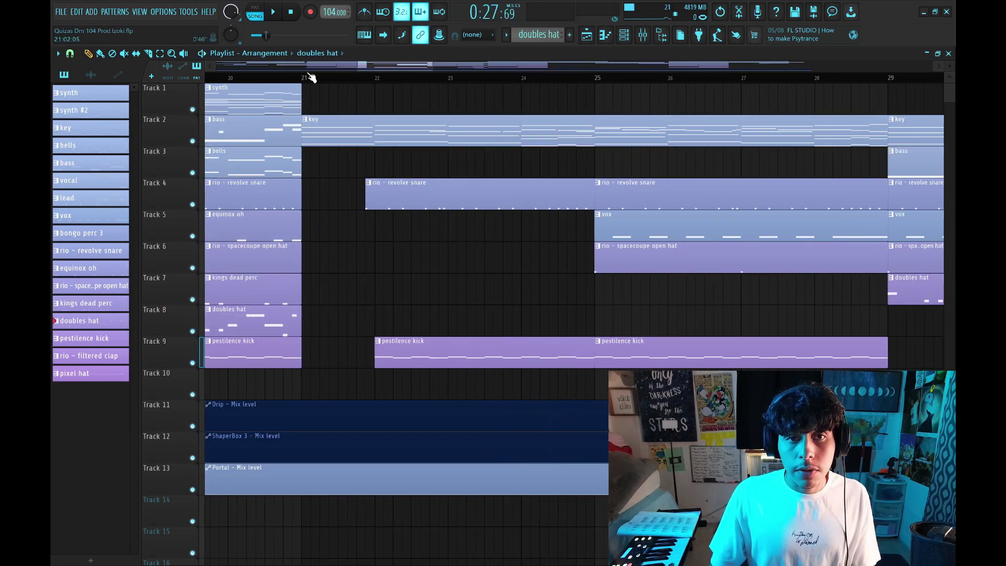
Step: Place the playhead at bar 21 and play the stripped-down key section through the entry of the snare and kick
click(309, 78)
drag(368, 91, 462, 367)
click(347, 77)
click(310, 78)
key(space)
scroll(381, 78, up, 2)
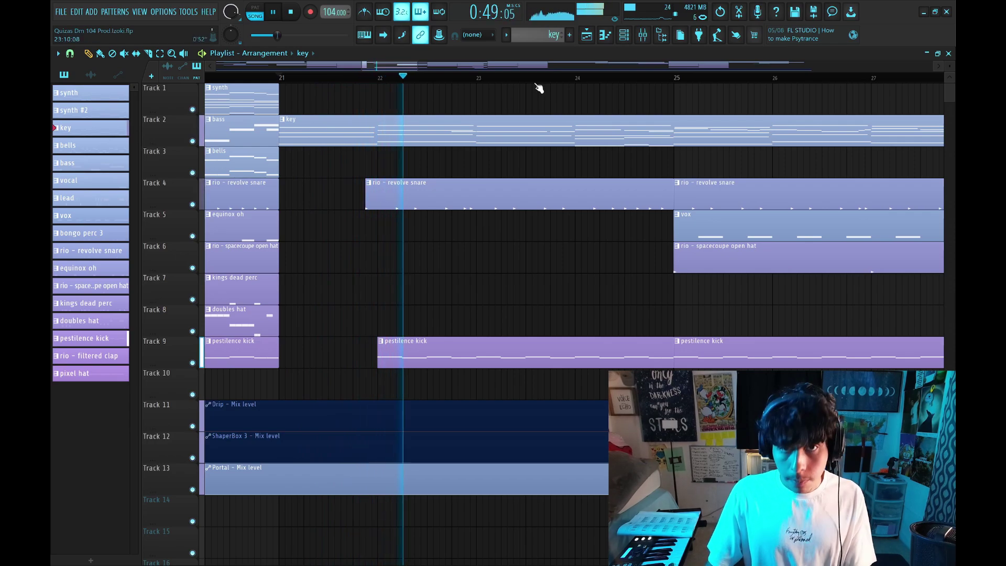
key(space)
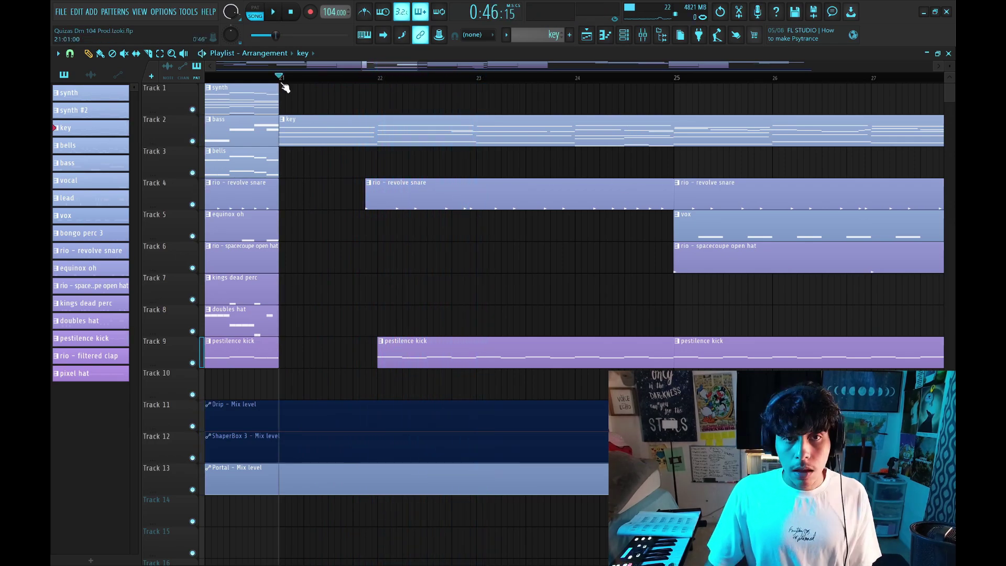
Step: Place the playhead at bar 25 and open the notes of the vox pattern on Track 5
scroll(323, 78, down, 1)
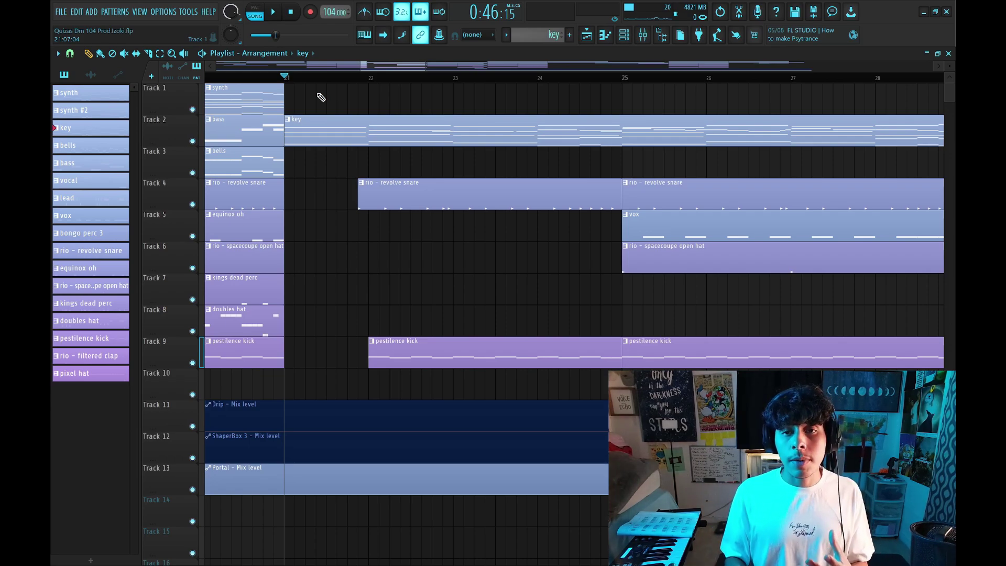
scroll(323, 79, down, 2)
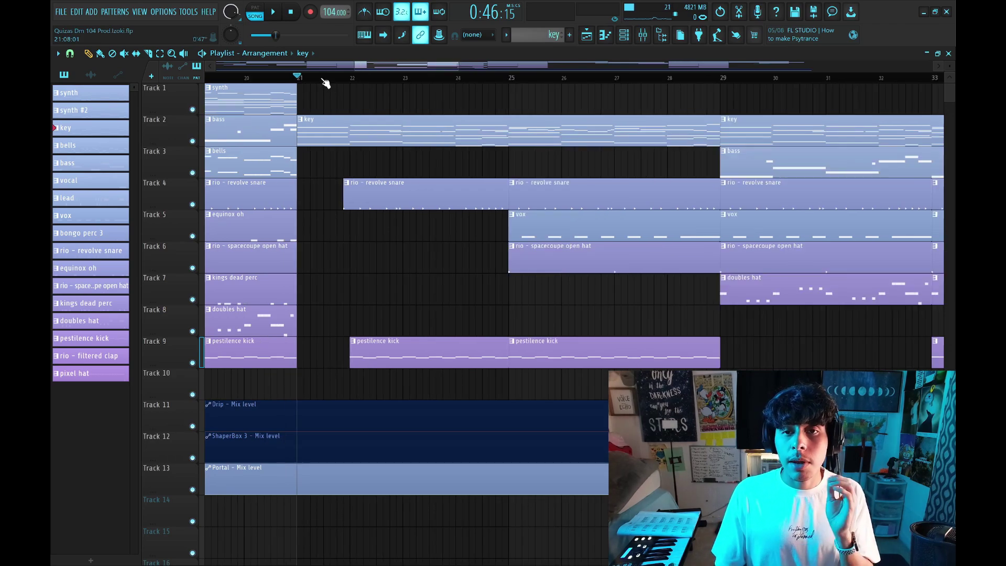
click(441, 80)
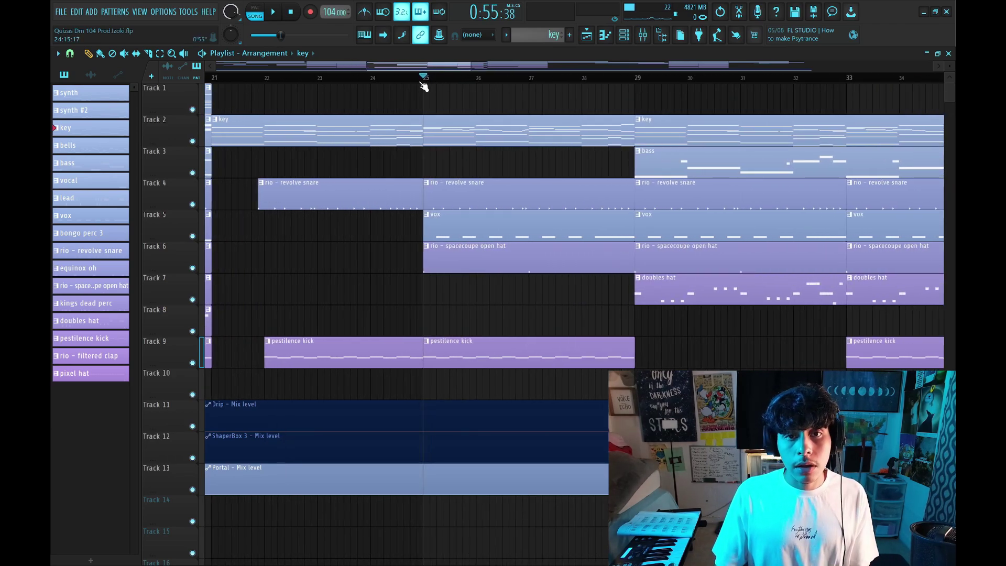
double_click(454, 238)
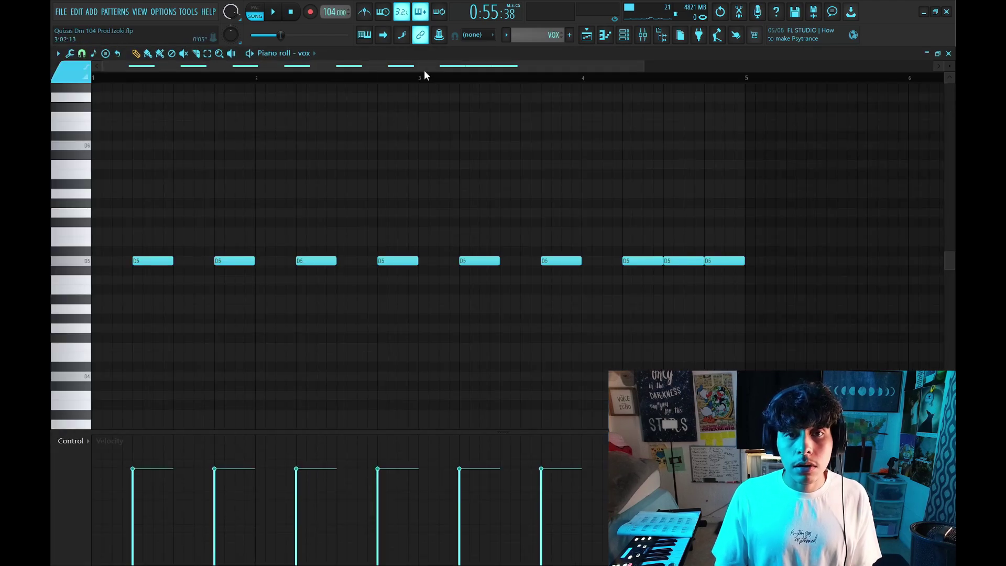
Step: Return to song playback in the playlist, place the playhead at bar 25 and play the section with the vox and kick
click(254, 18)
click(138, 78)
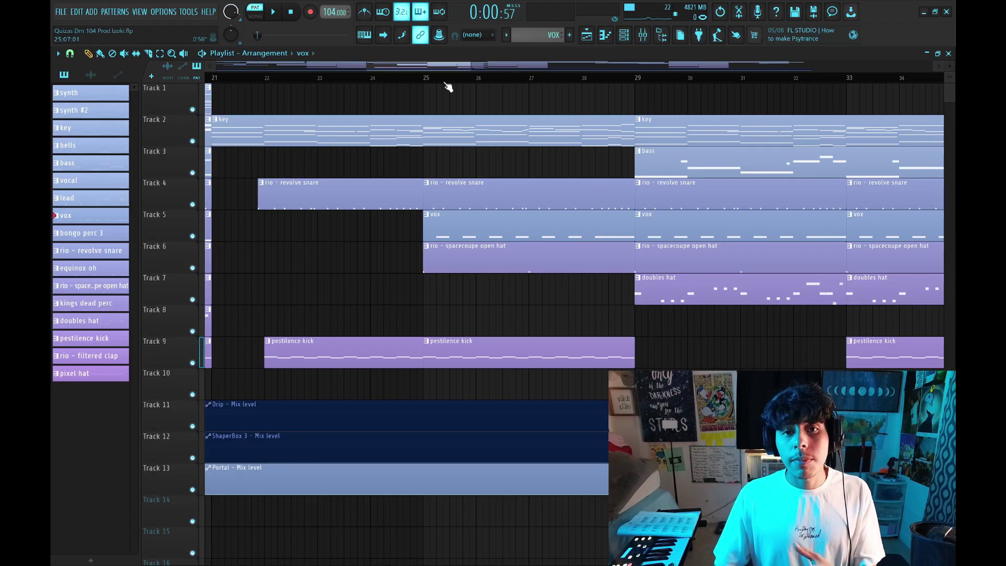
click(426, 79)
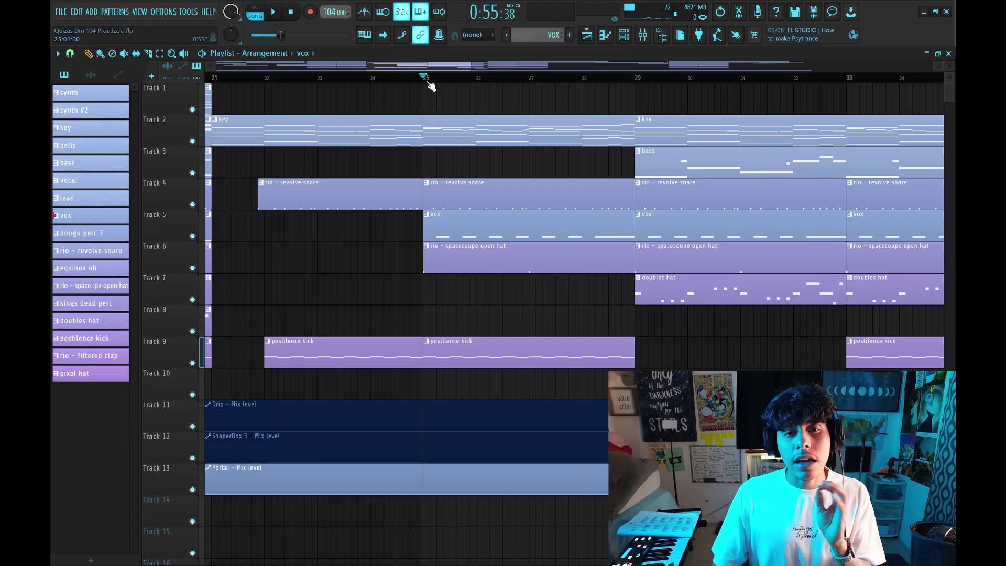
key(space)
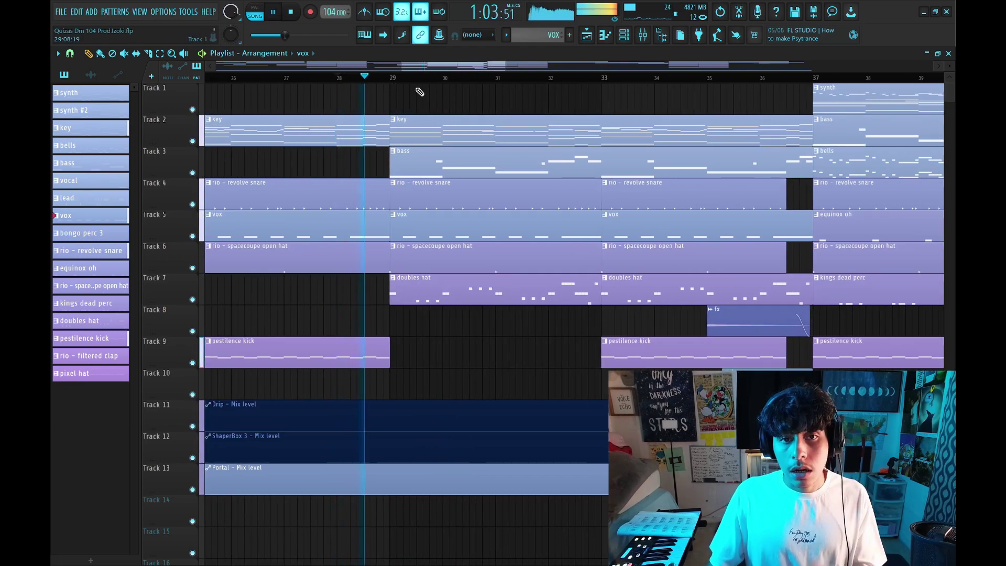
key(space)
Step: Mark bars 29 to 36 of the arrangement, clear the selection, and play from just before bar 29 into the bass entry
drag(392, 78, 788, 88)
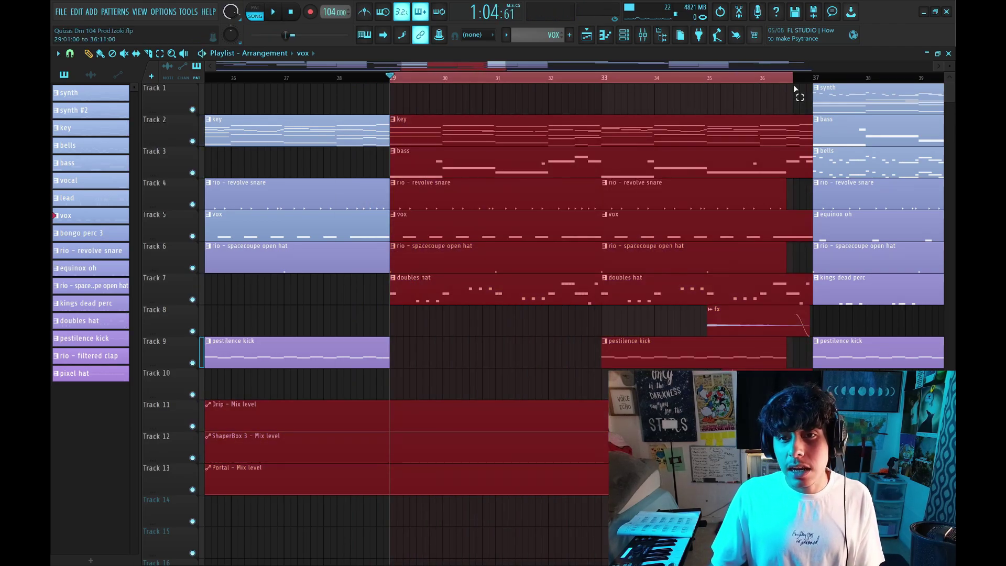
scroll(805, 79, down, 5)
click(446, 79)
scroll(454, 79, up, 4)
click(411, 78)
key(space)
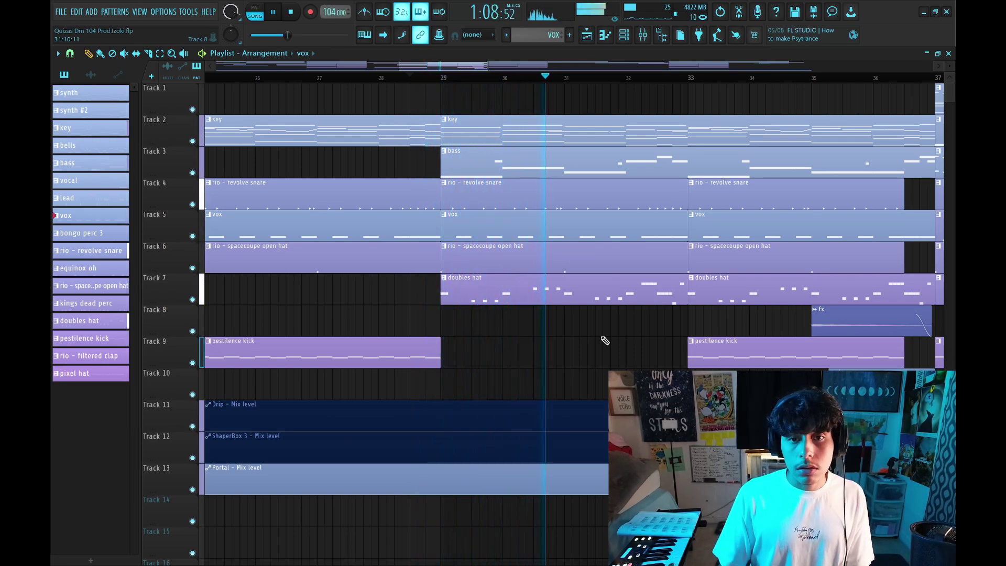
Step: Play bar 29 with the snare, vox, open hat and doubles hat clips muted, and undo the muting
click(434, 79)
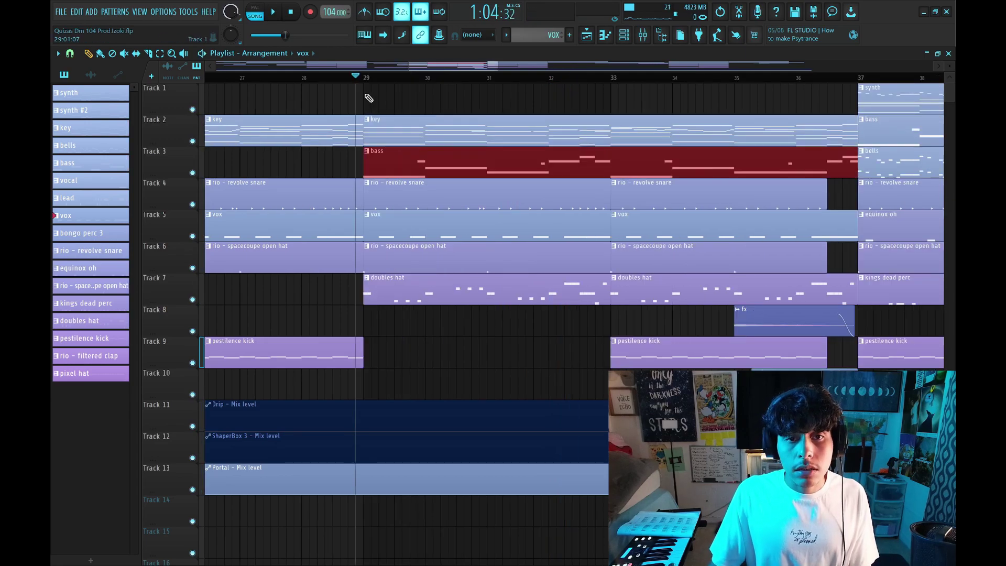
key(t)
drag(366, 194, 410, 299)
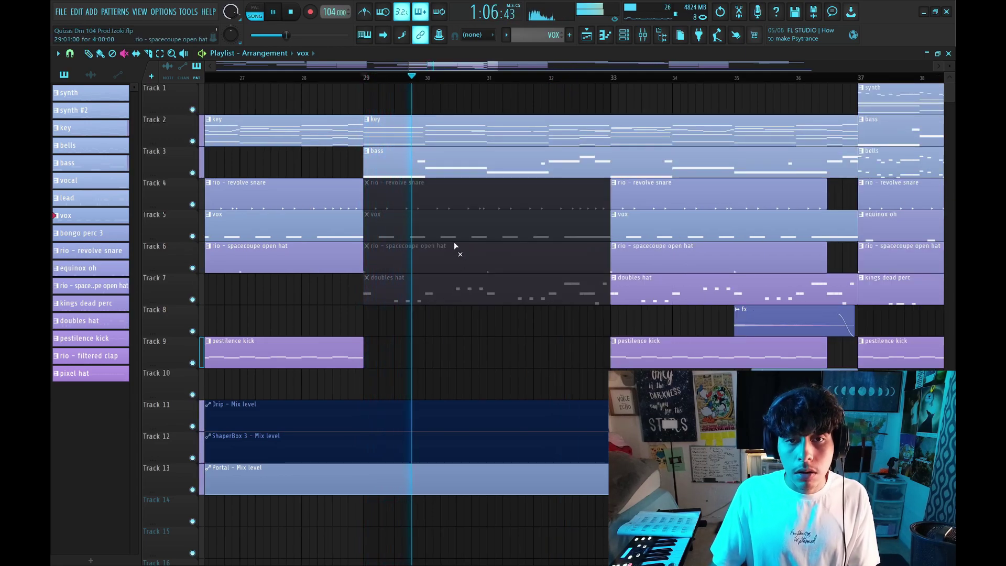
key(space)
key(ctrl+z)
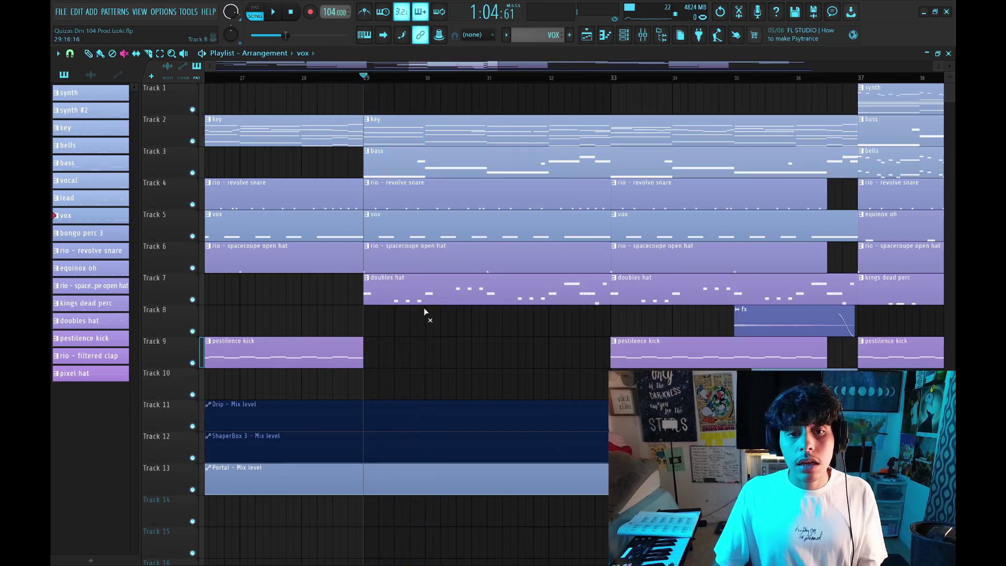
Step: Play the full bar 29 section without the kick, and compare it with the kick clip that ends before it
key(space)
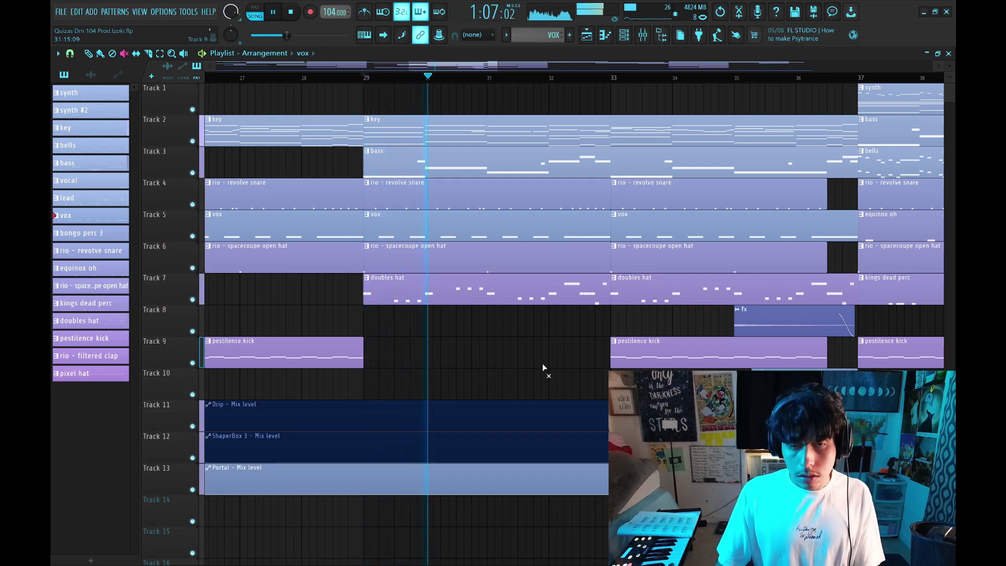
key(space)
click(338, 364)
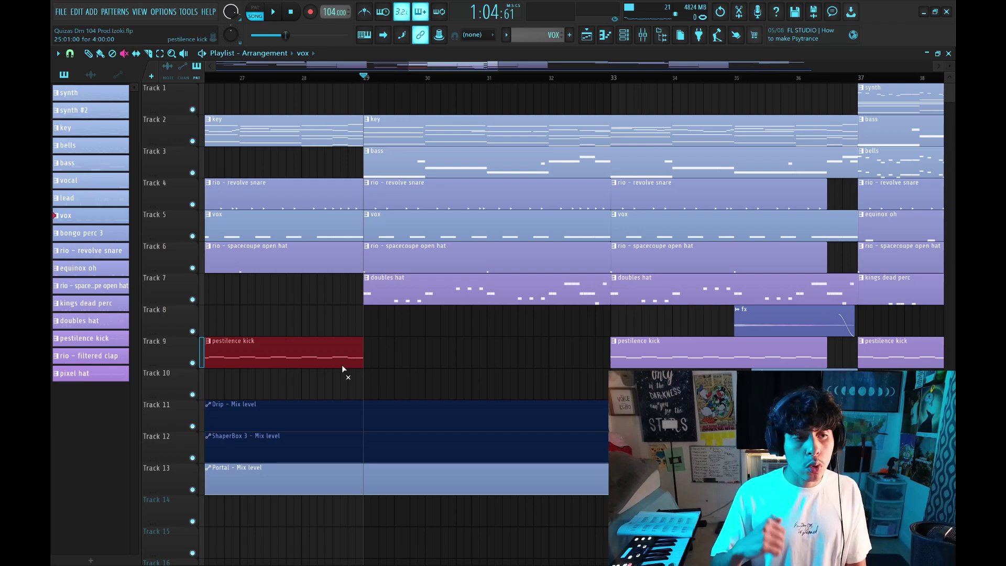
click(357, 92)
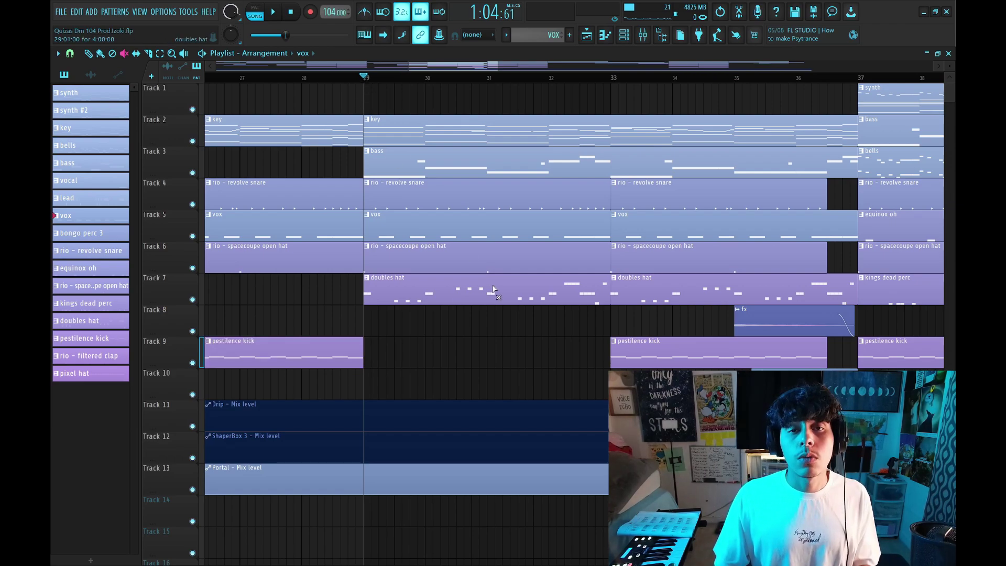
key(space)
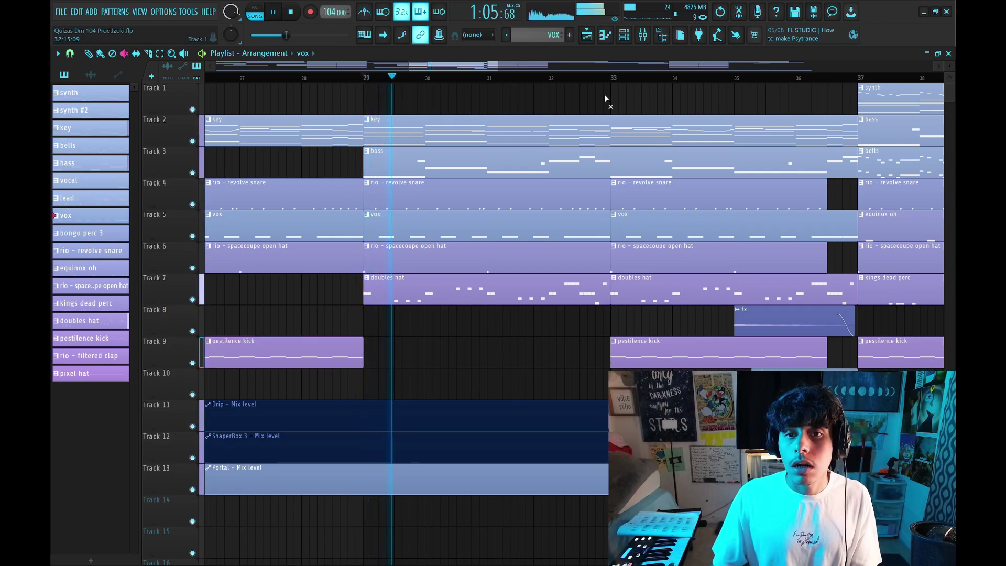
key(space)
Step: Play the arrangement from bar 33, where the kick comes back in, and move the playhead to bar 35
click(611, 78)
key(space)
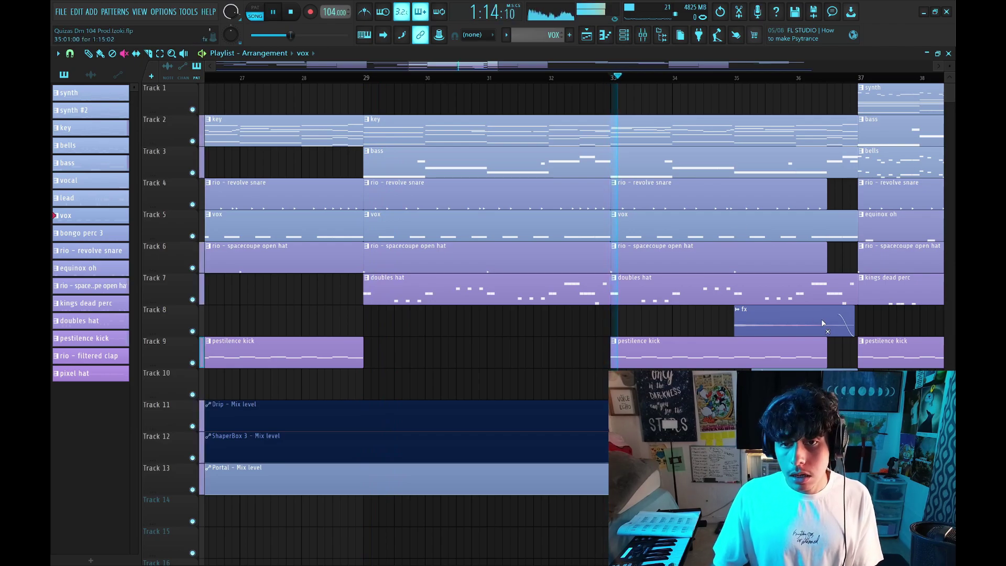
drag(737, 78, 687, 79)
key(space)
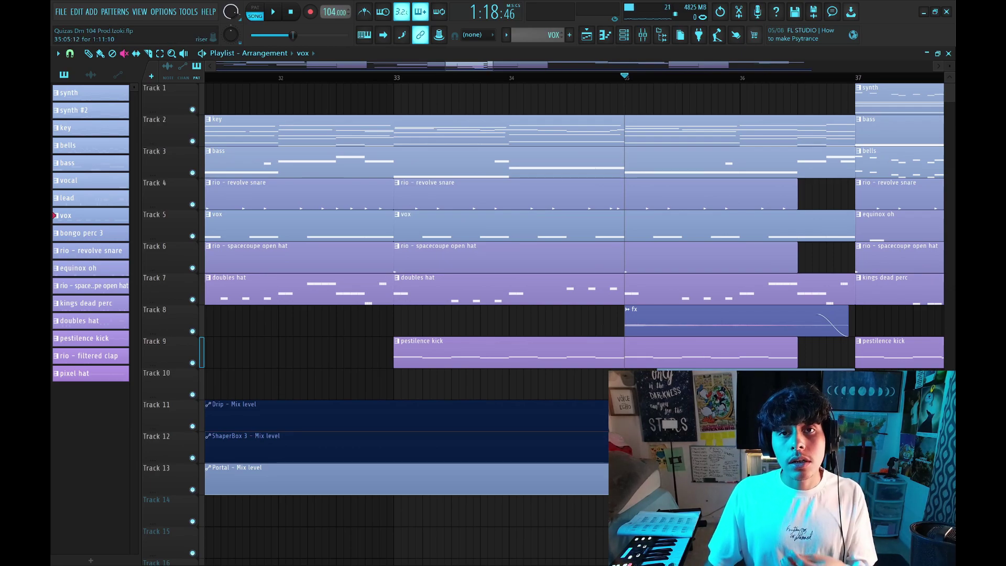
Step: Play the fx and riser transition from bar 35 into bar 37, and switch back to the Draw tool
key(space)
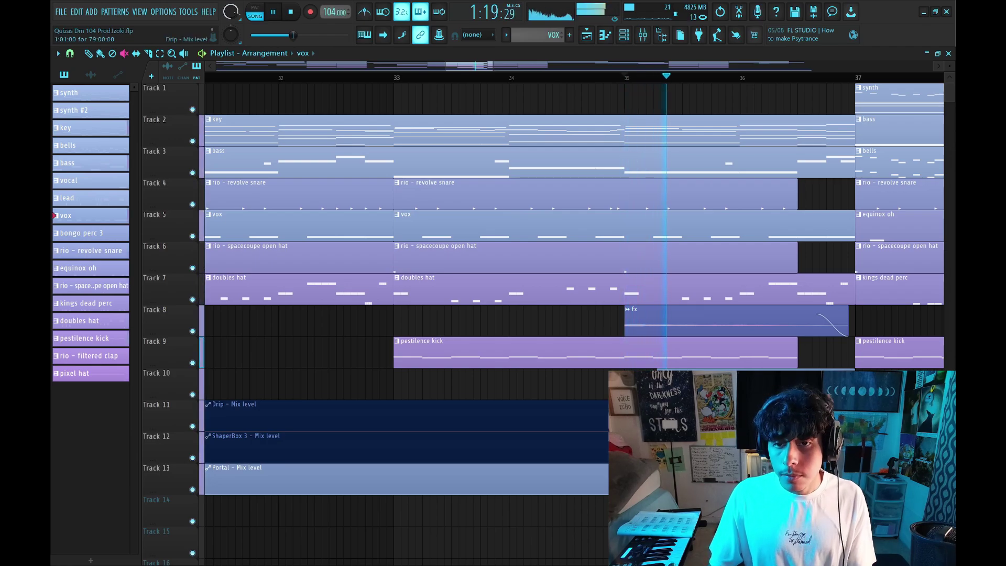
scroll(741, 80, down, 5)
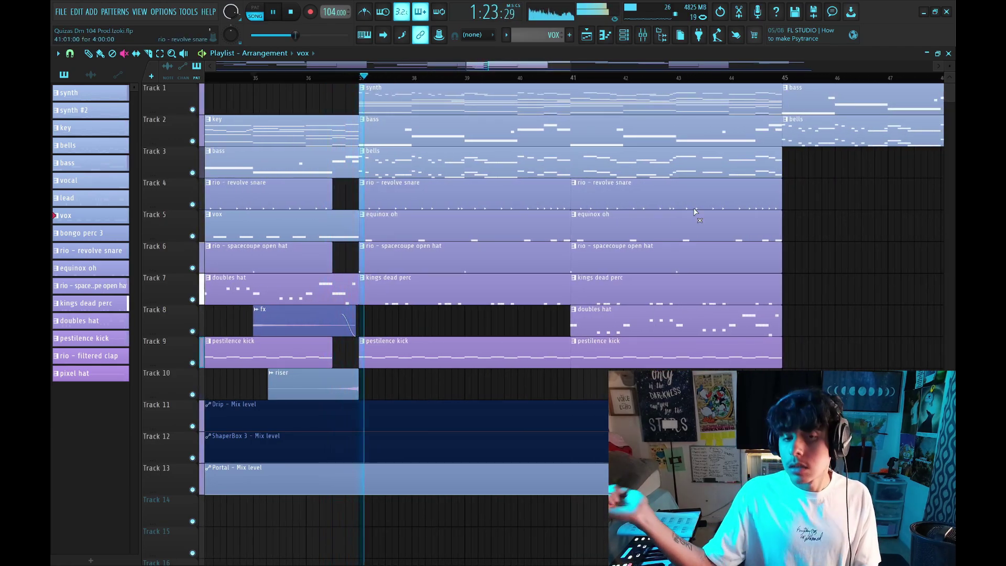
scroll(345, 62, down, 5)
key(space)
key(p)
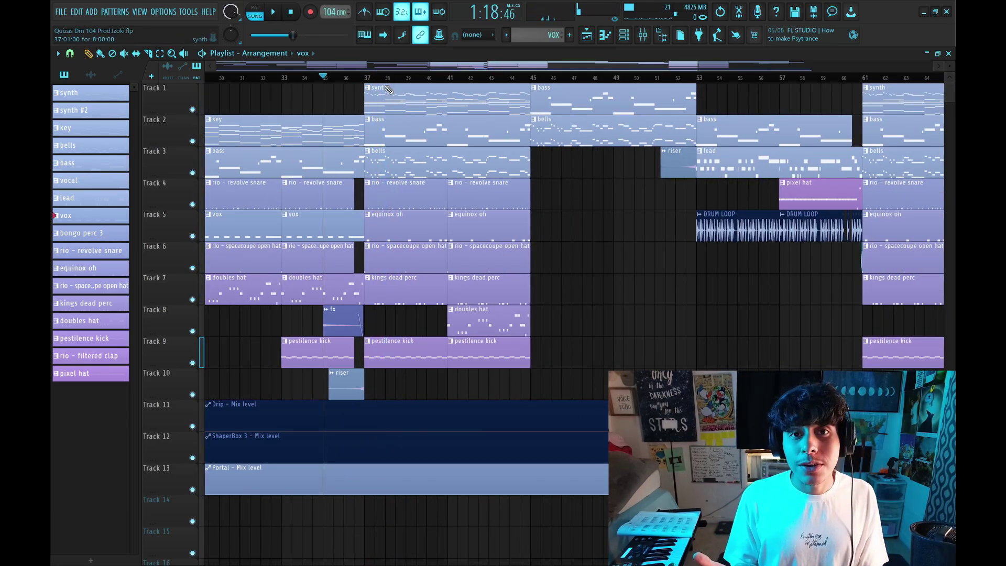
Step: Place the playhead at bar 33 and inspect the FabFilter Pro-Q 3 low cut on the rio - revolve snare mixer channel
scroll(388, 90, up, 4)
click(394, 78)
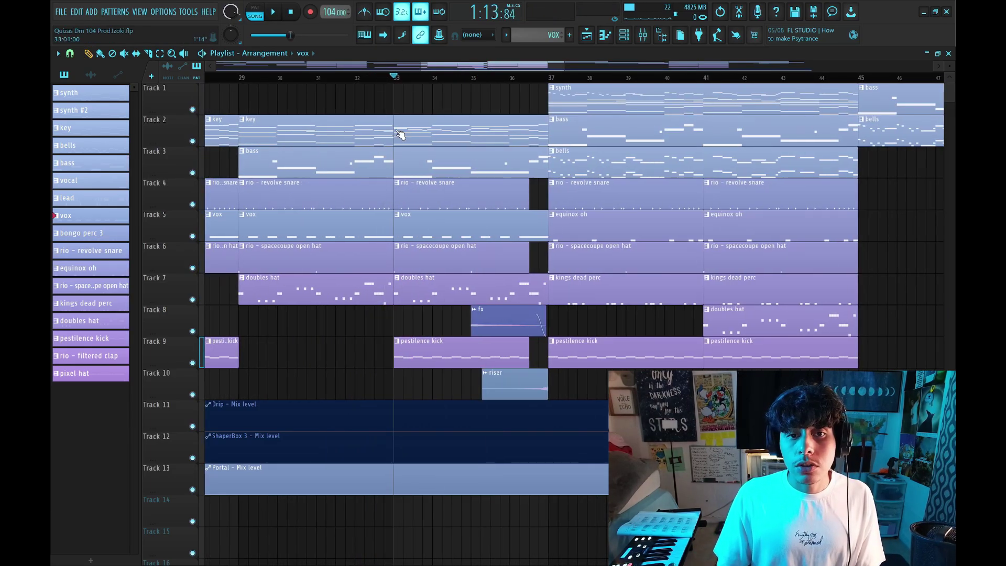
click(643, 34)
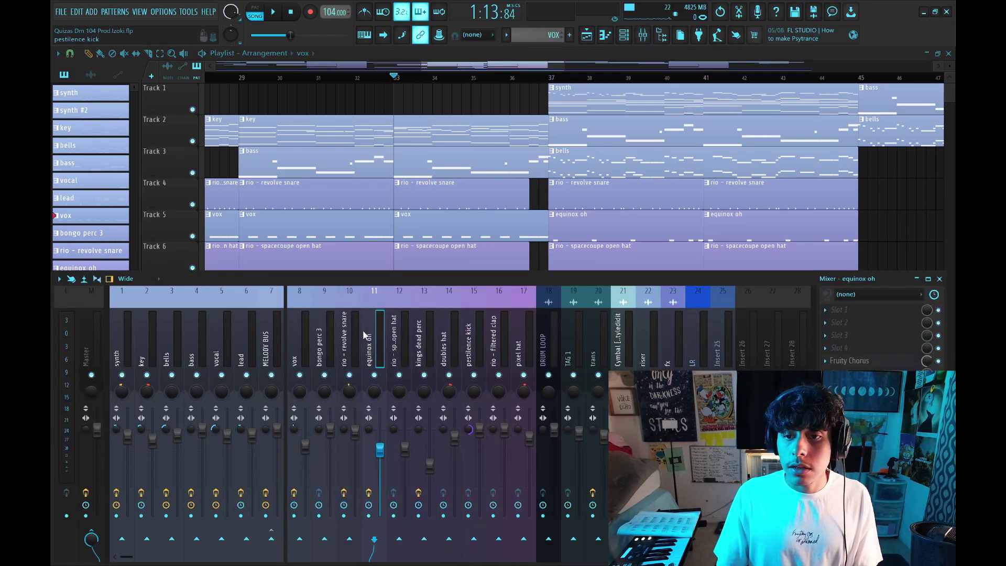
click(348, 332)
click(323, 334)
click(848, 310)
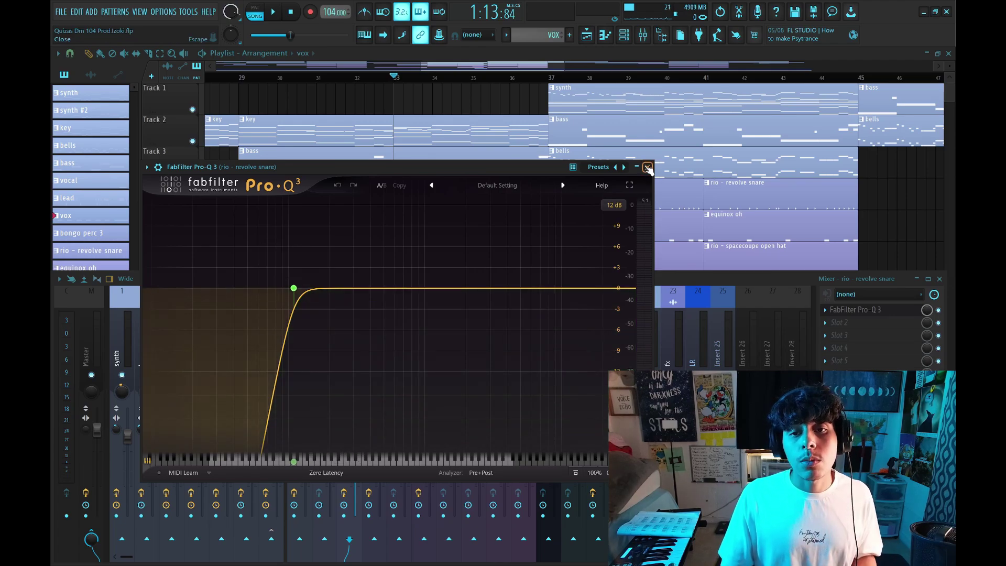
click(648, 167)
Step: Inspect the Fruity Chorus settings on the equinox oh mixer channel and close the plugin
click(299, 335)
click(864, 360)
drag(189, 174, 287, 145)
click(325, 138)
click(203, 79)
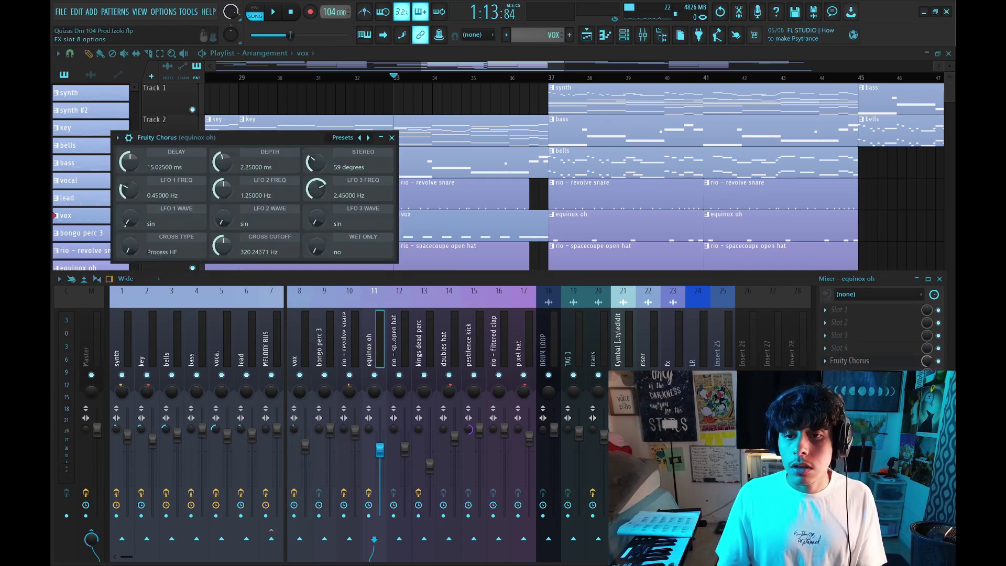
click(375, 389)
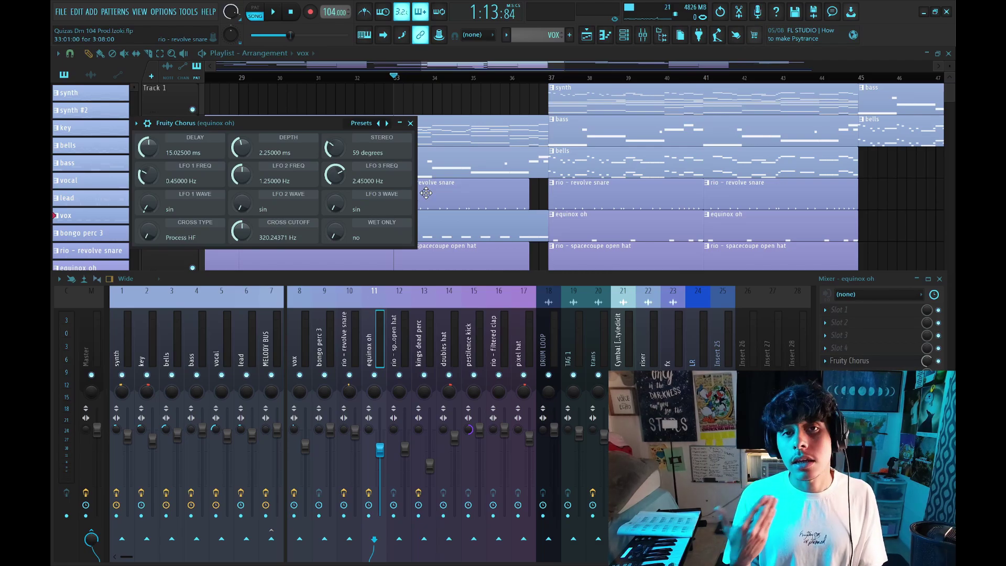
click(410, 123)
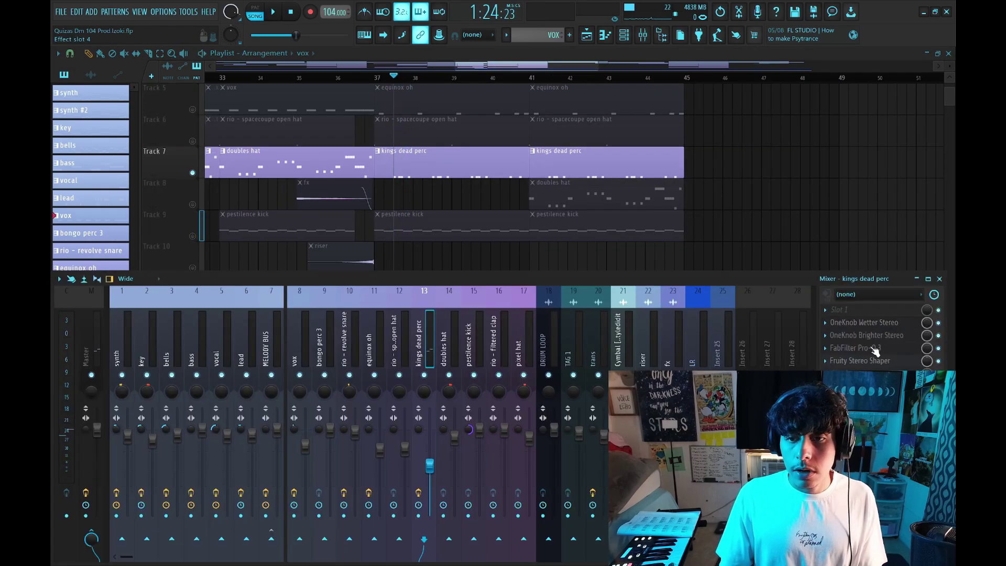
Step: Inspect OneKnob Brighter and FabFilter Pro-Q 3 on the kings dead perc channel, and check the doubles hat channel's effect slots
click(868, 336)
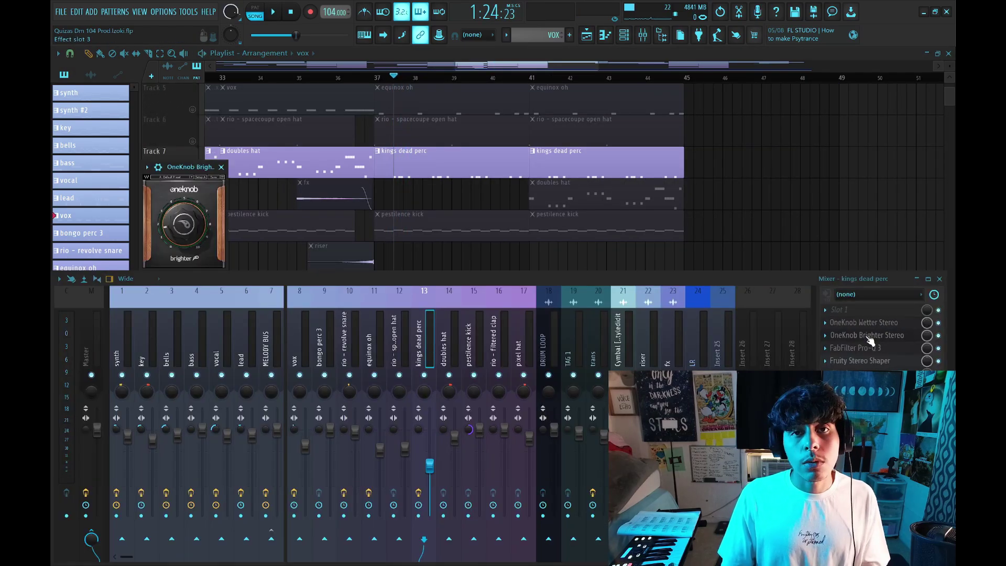
click(870, 347)
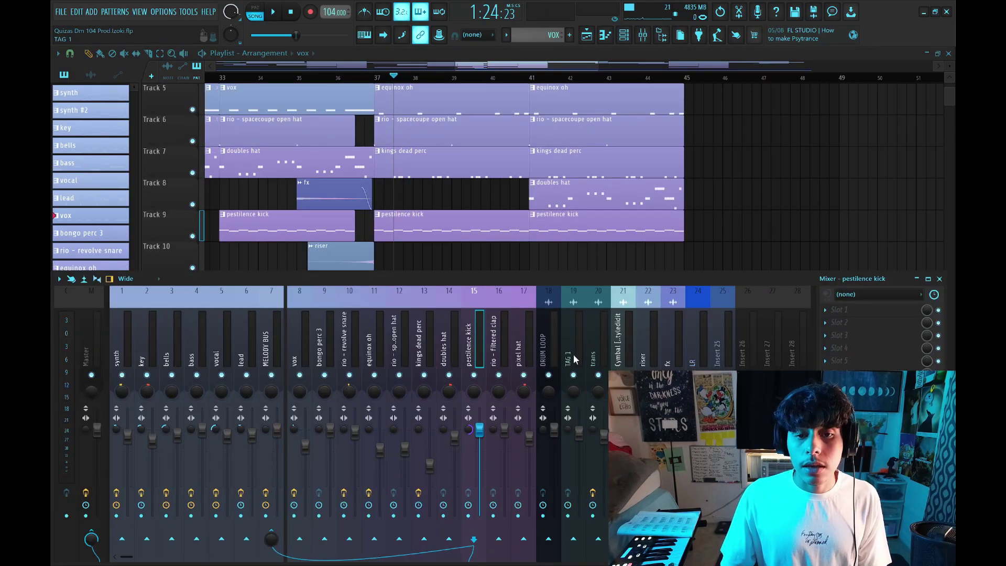
click(458, 359)
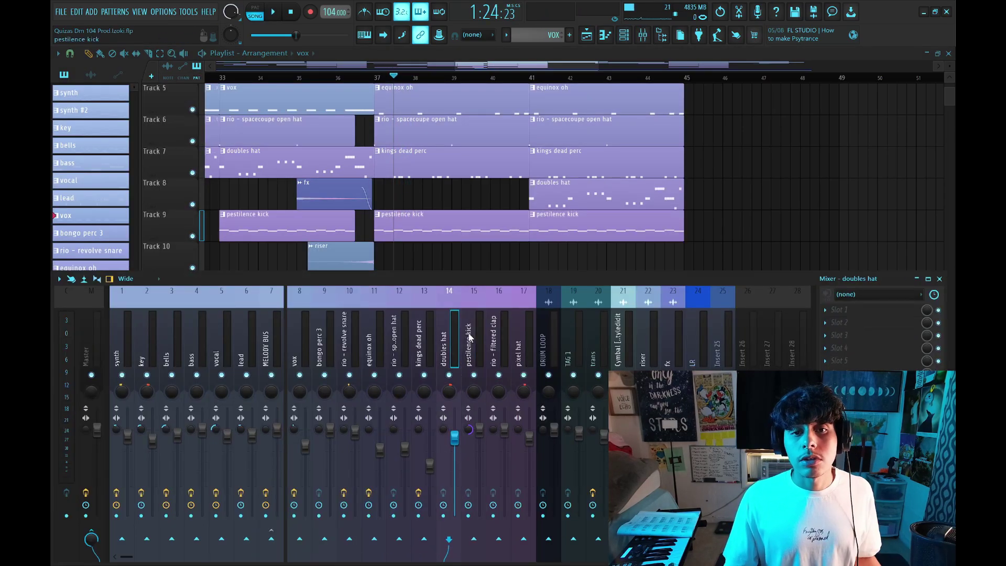
scroll(473, 245, up, 3)
scroll(474, 249, down, 3)
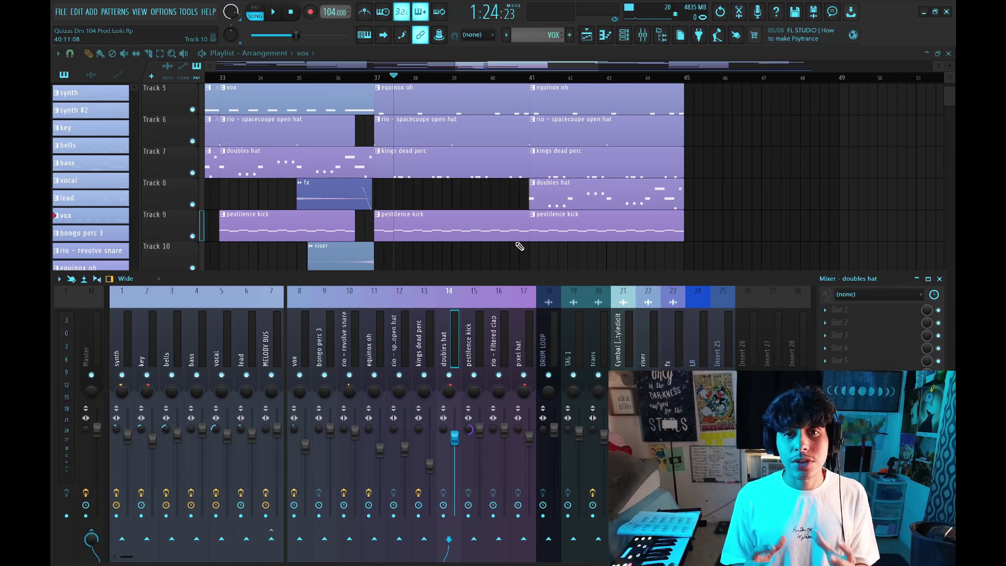
Step: Hide the mixer and mark the bass and bells section from bar 45 to bar 53 in the playlist
scroll(681, 110, down, 5)
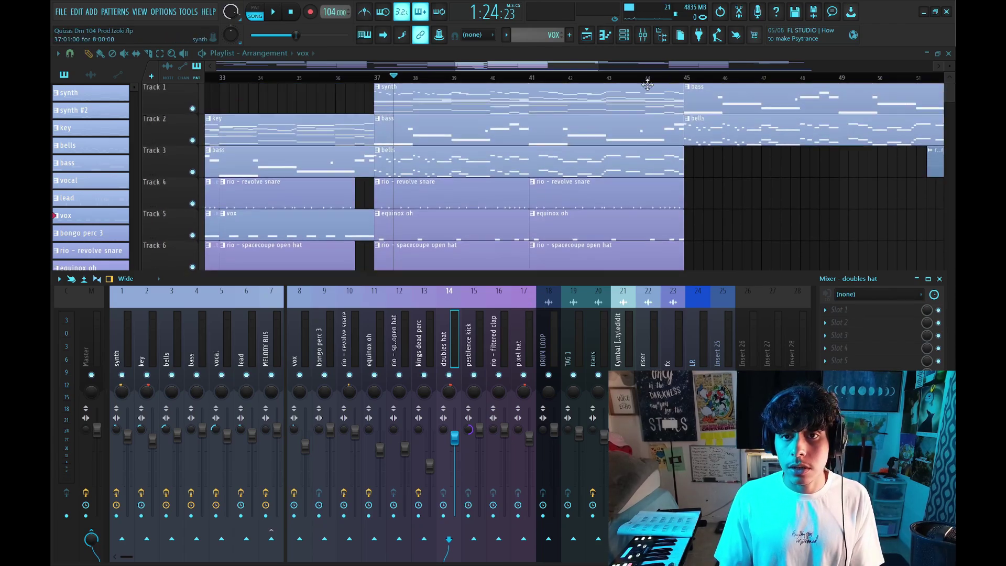
key(F9)
drag(573, 79, 637, 79)
scroll(613, 249, up, 4)
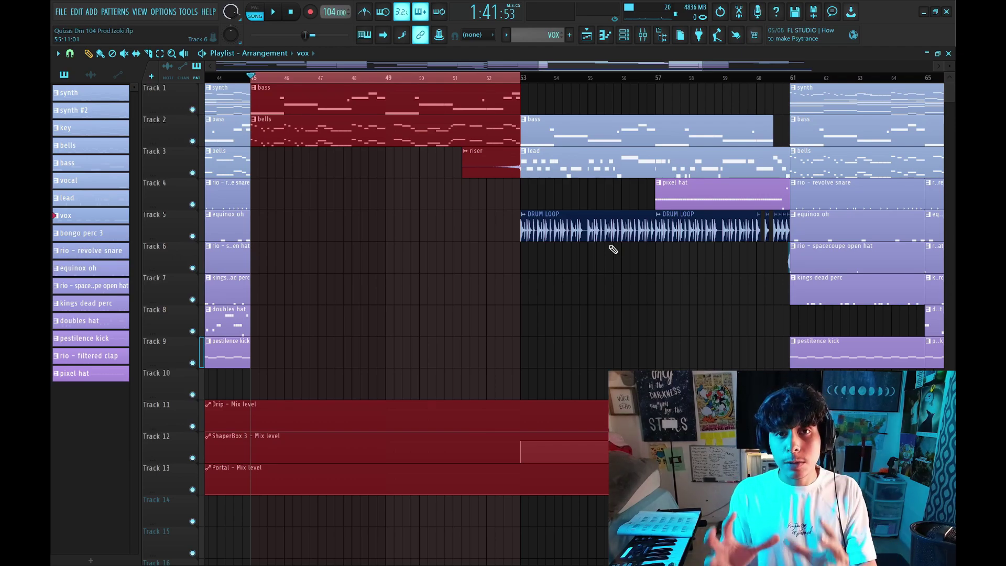
Step: Clear the time selection, place the playhead at bar 45 and play the bass and bells breakdown
drag(251, 78, 866, 84)
click(490, 79)
click(235, 78)
key(space)
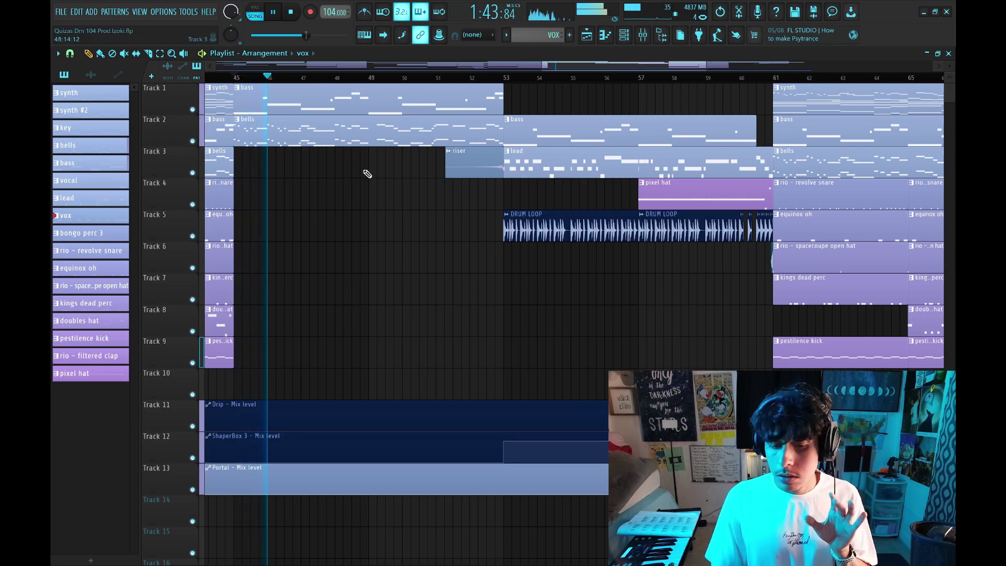
key(space)
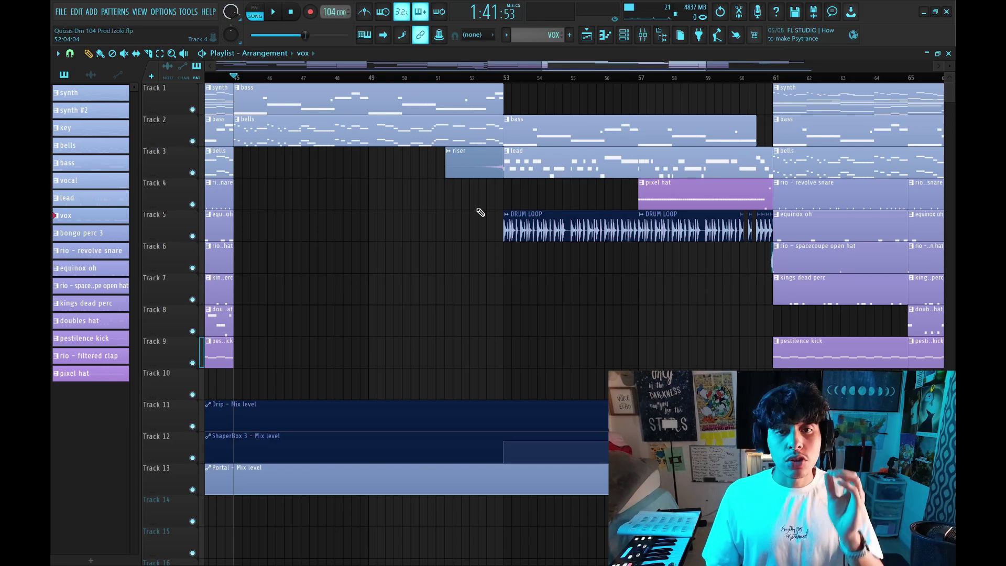
Step: Place the playhead at bar 53 and play the lead, bass and drum loop section twice
click(504, 82)
key(space)
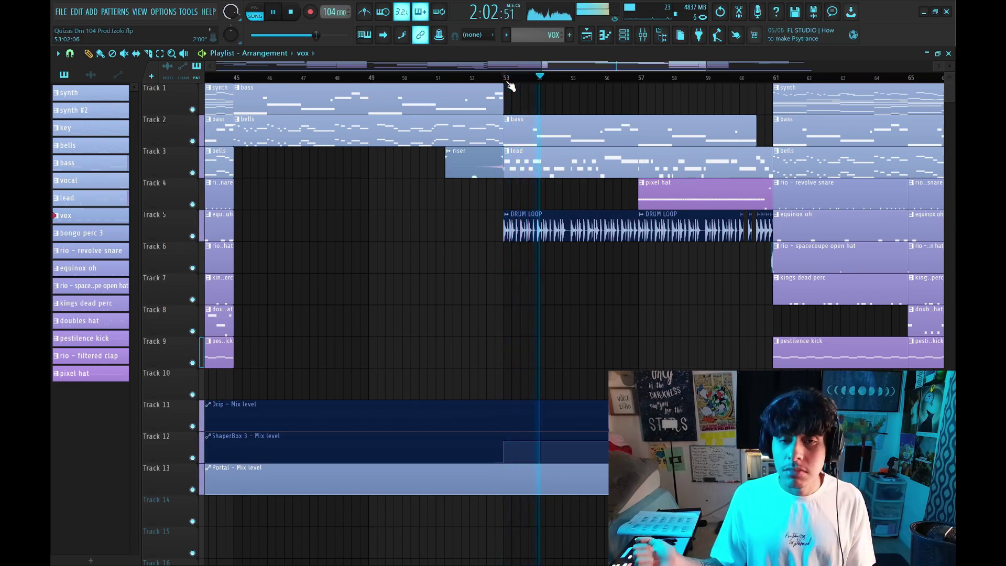
key(space)
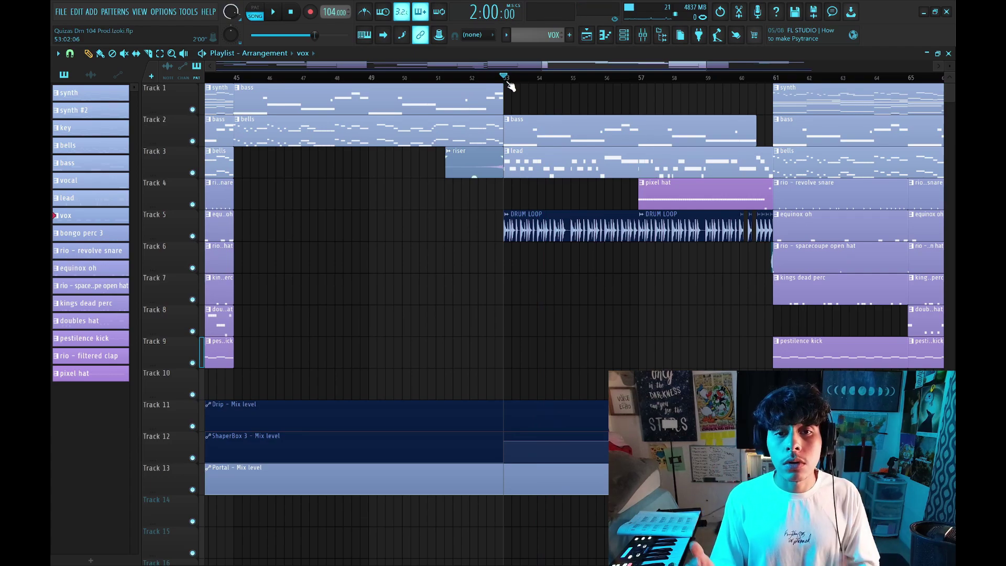
scroll(534, 147, up, 3)
key(space)
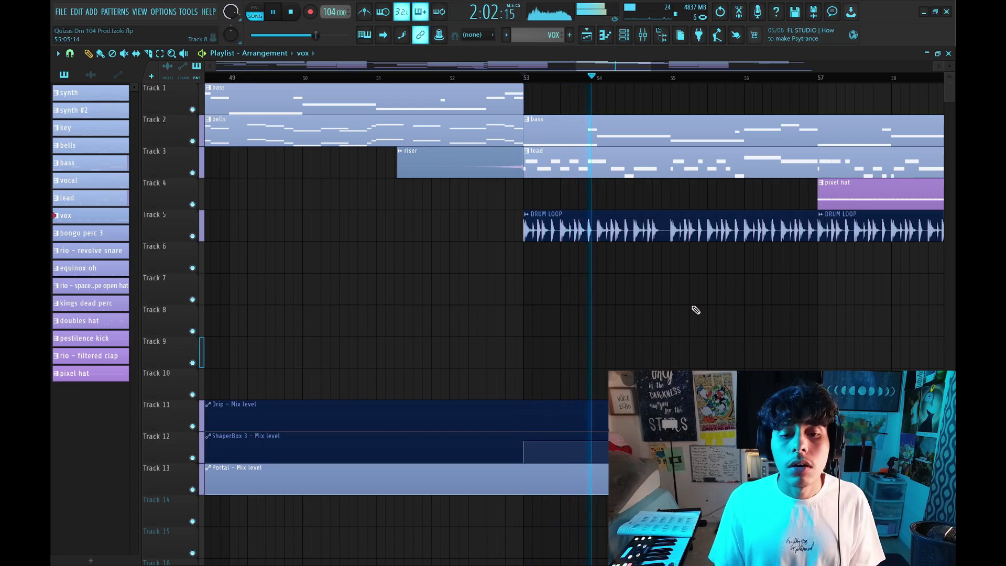
key(space)
scroll(576, 114, down, 4)
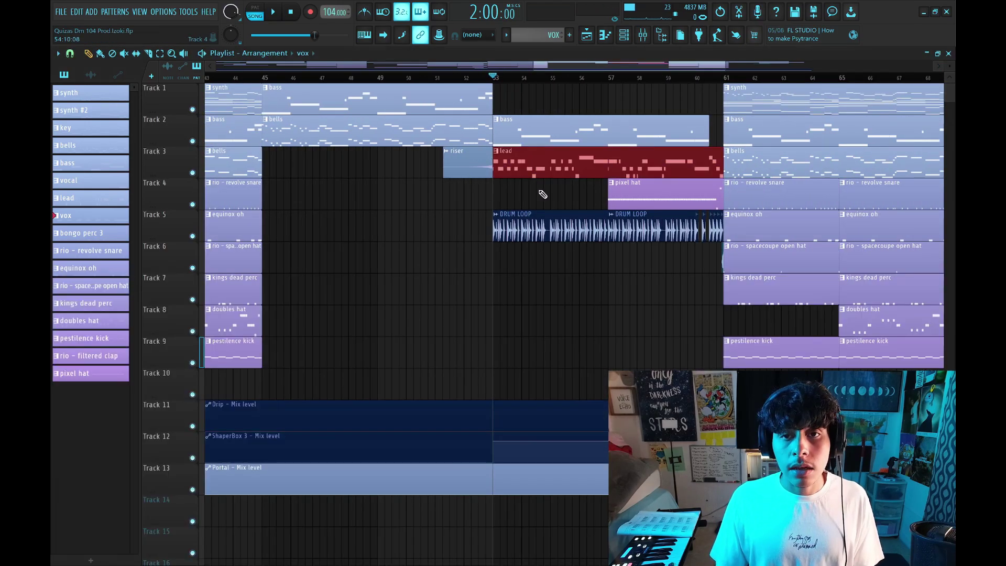
Step: Show the mixer and inspect the Omnisphere patch on the lead channel, then close the plugin
click(644, 34)
scroll(538, 78, down, 3)
scroll(537, 79, down, 1)
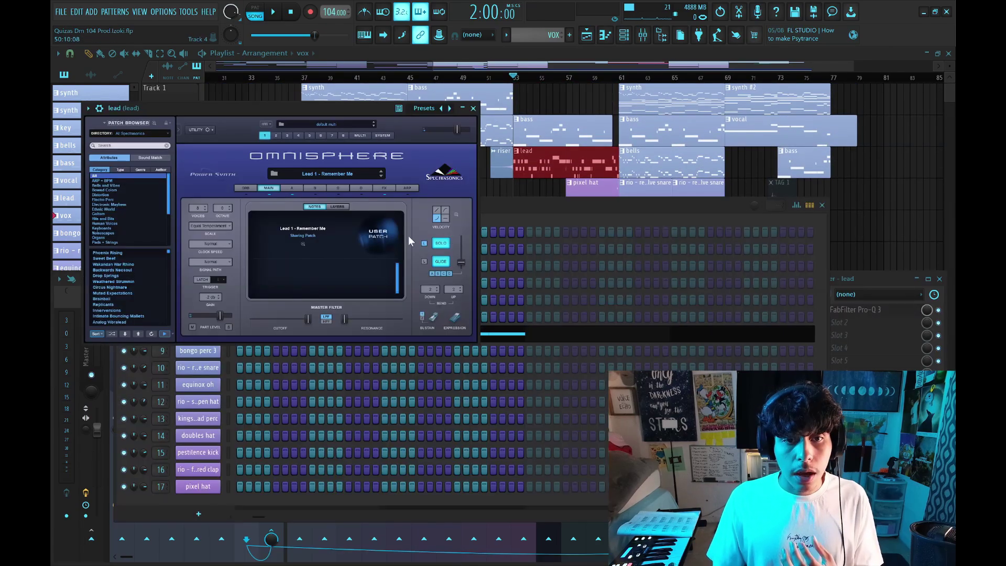
drag(309, 108, 368, 110)
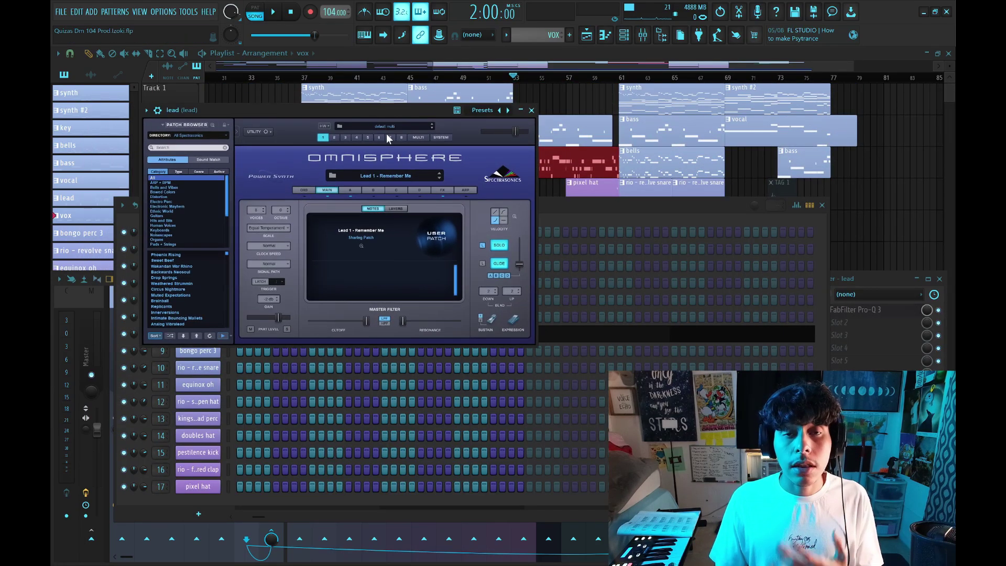
drag(452, 110, 480, 107)
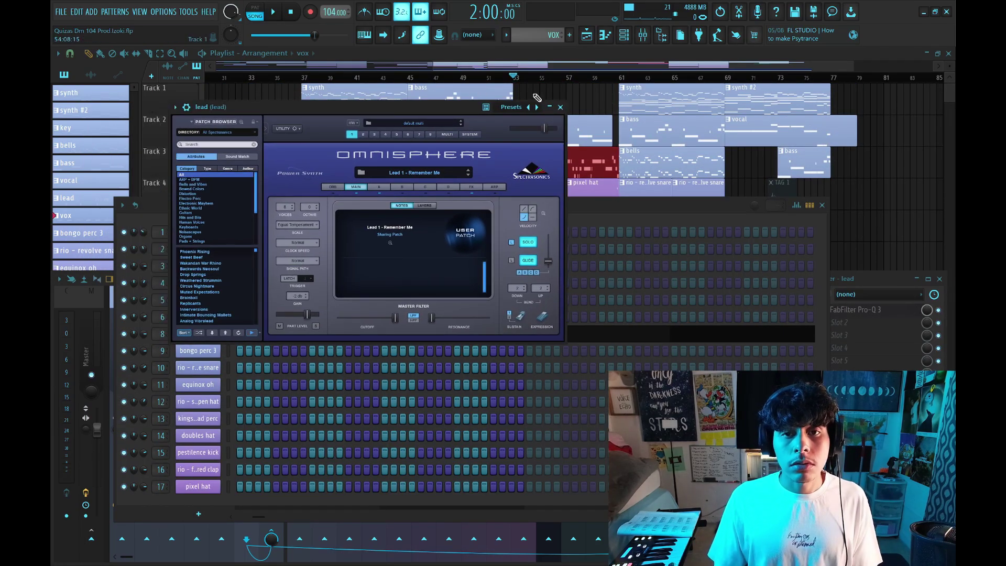
click(560, 107)
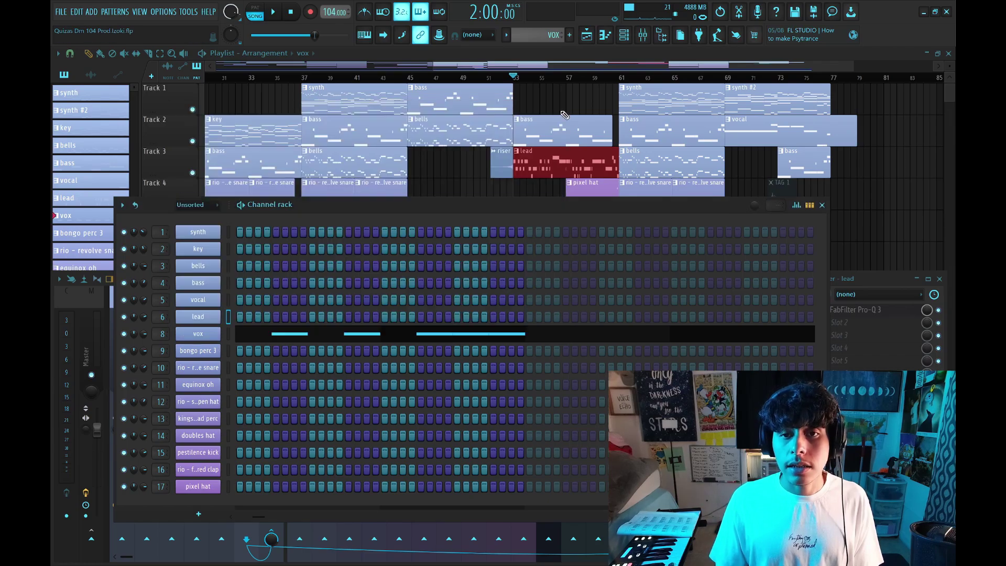
Step: Open the lead pattern in the piano roll, play its melody and return to the playlist
double_click(84, 202)
scroll(142, 84, up, 3)
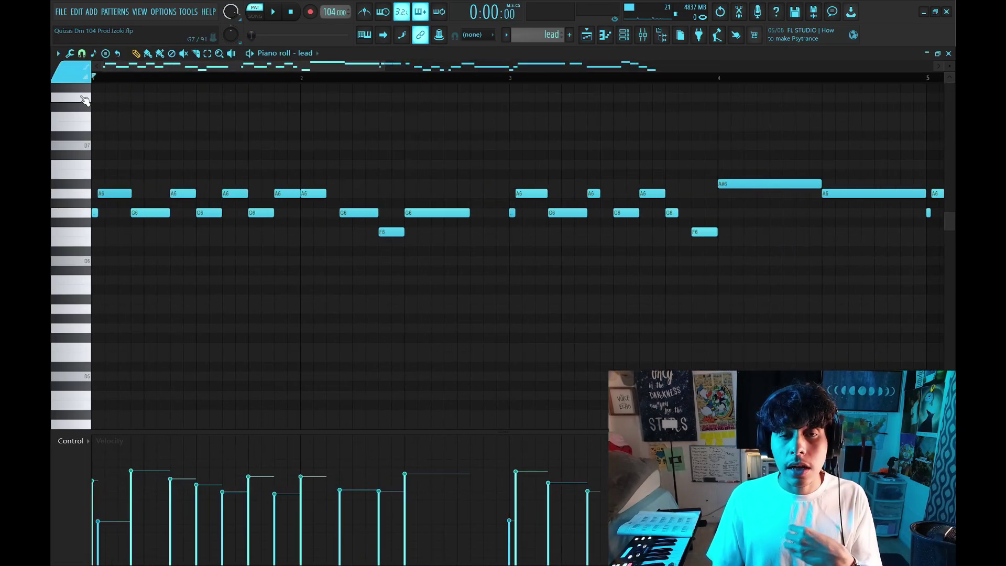
key(space)
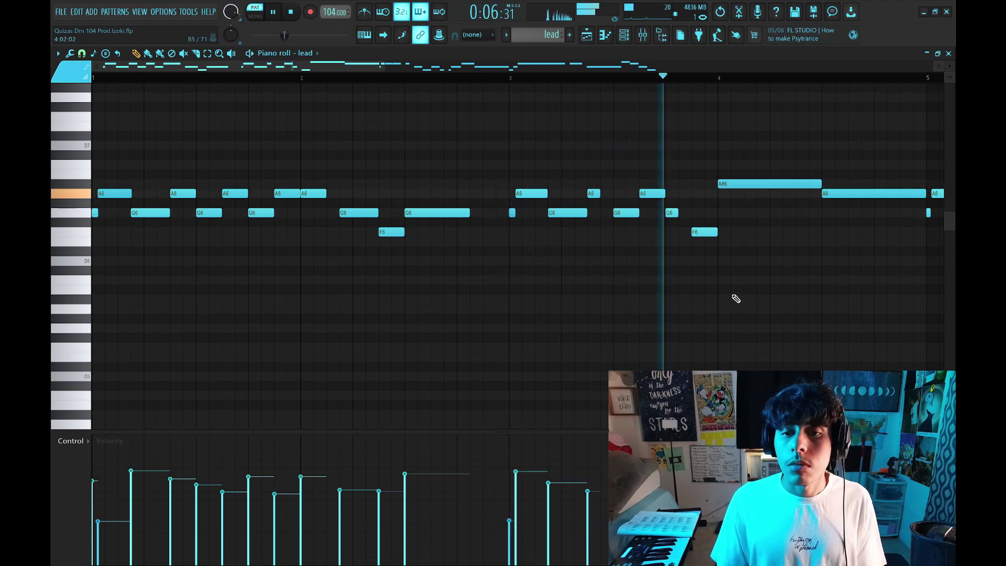
scroll(866, 83, down, 2)
scroll(865, 83, down, 2)
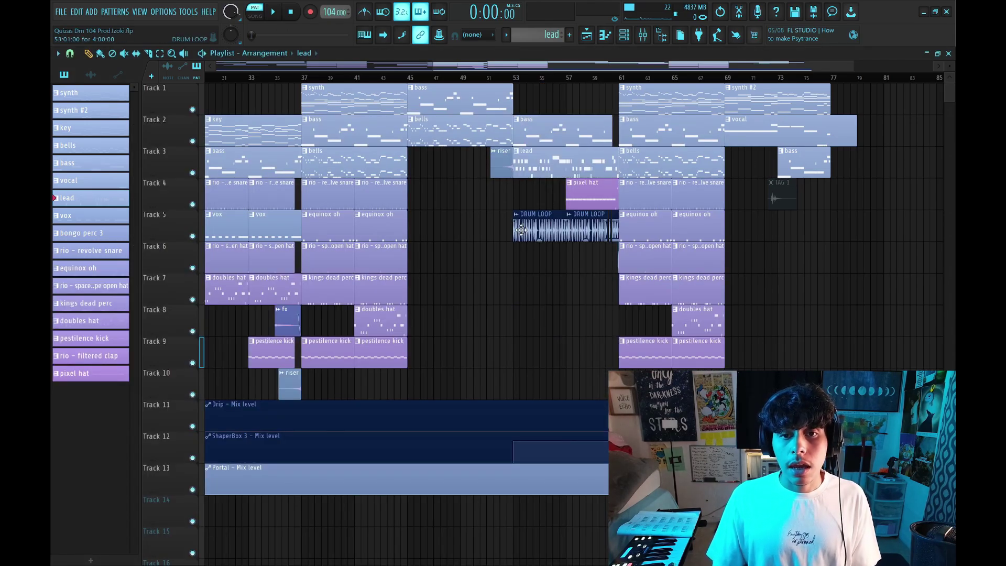
Step: Mute the first drum loop clip at bar 53 and play the section without it
key(t)
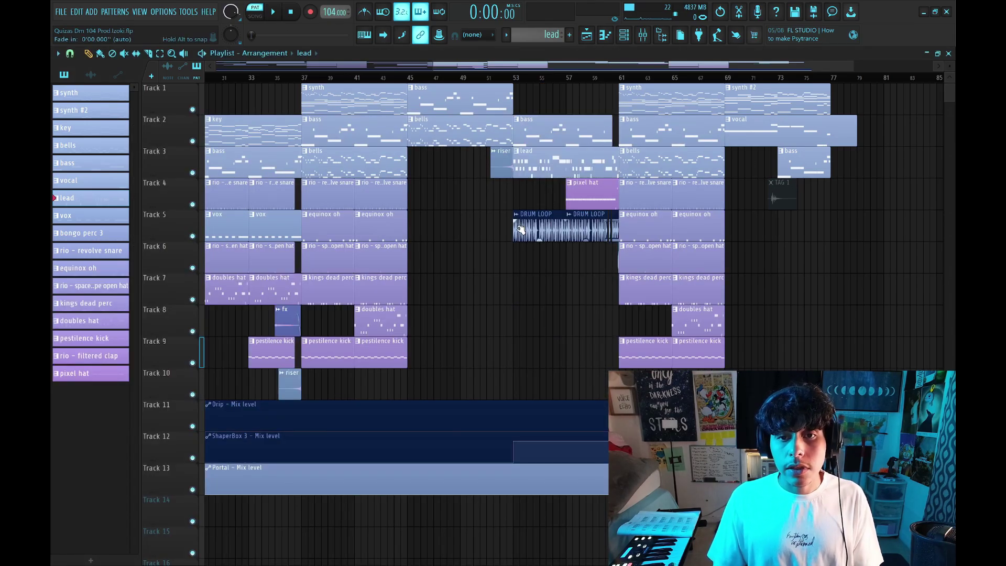
click(526, 230)
key(l)
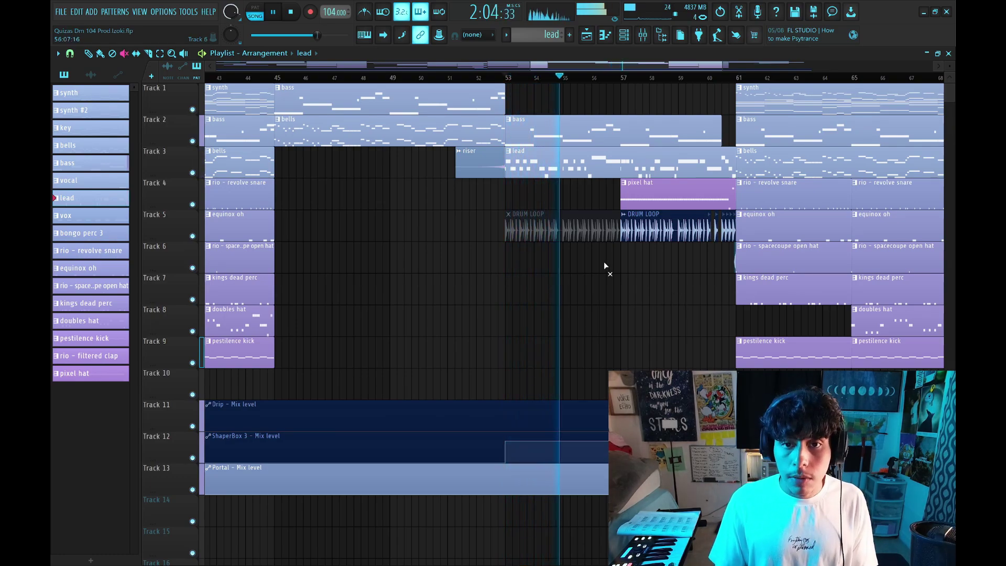
Step: Unmute the drum loop clip, play it with the bass and lead clips muted, and restore both clips
click(555, 232)
key(space)
key(alt+m)
key(space)
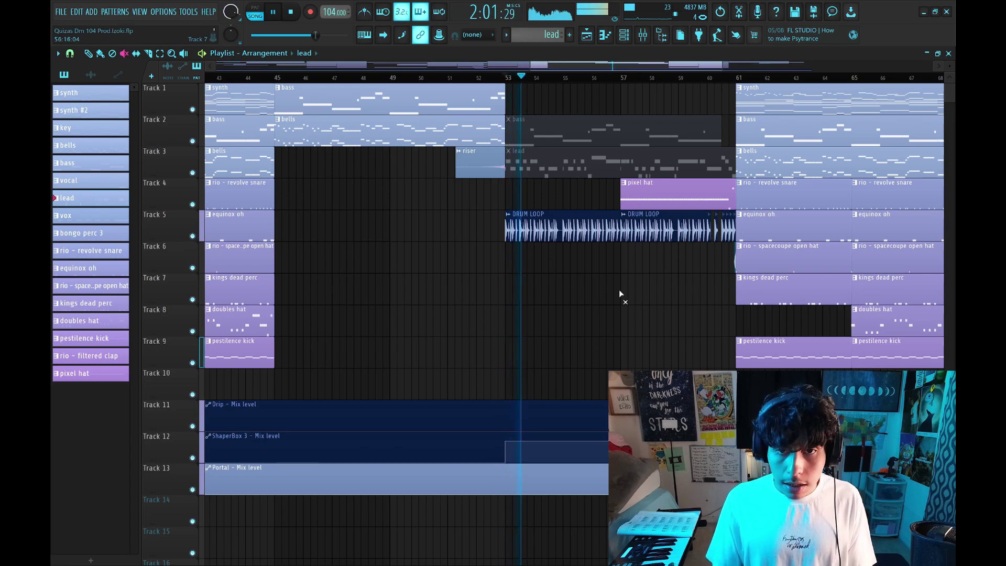
key(space)
key(alt+m)
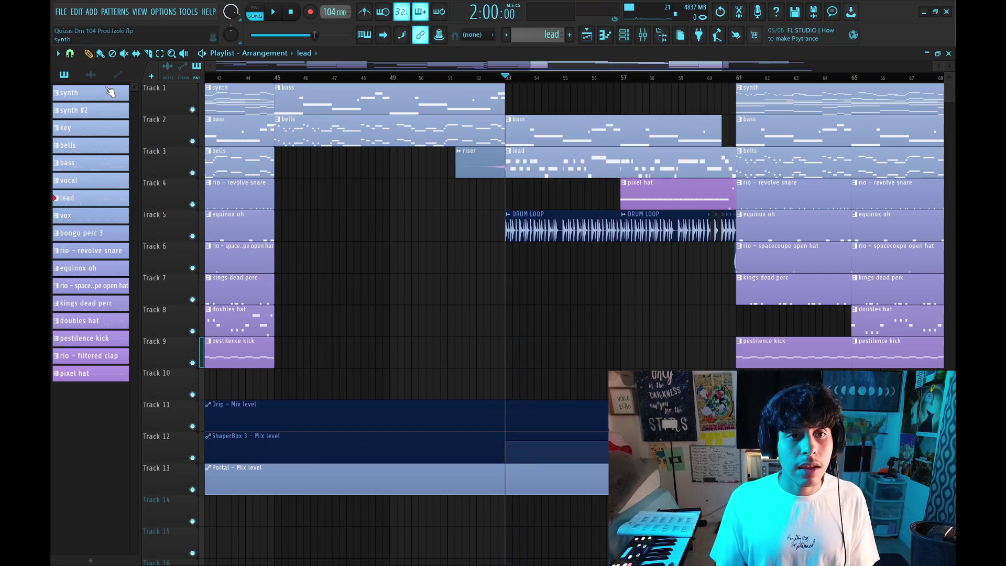
Step: Play the drum loop section from bar 53 and again from bar 57, where the pixel hat enters
scroll(424, 231, up, 2)
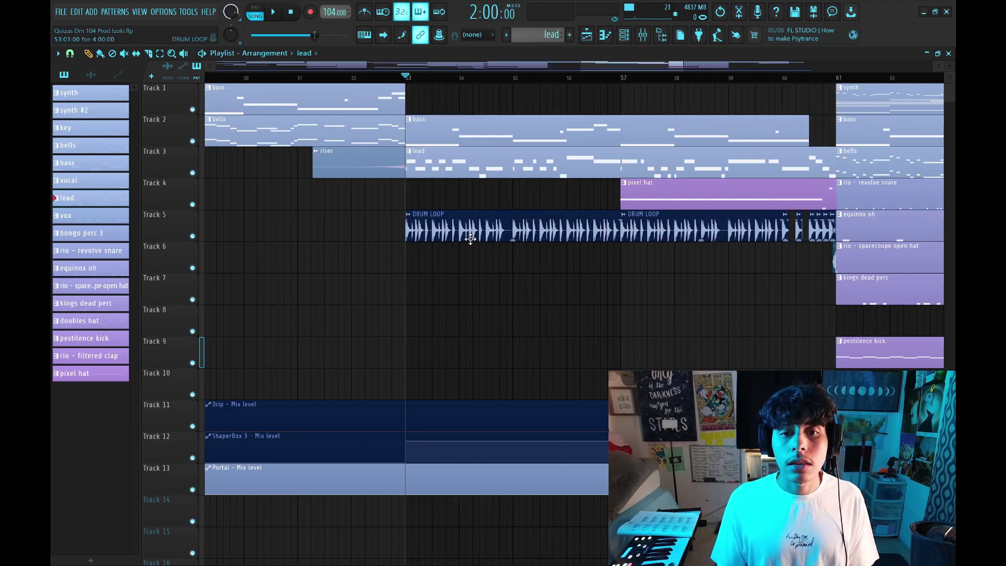
key(space)
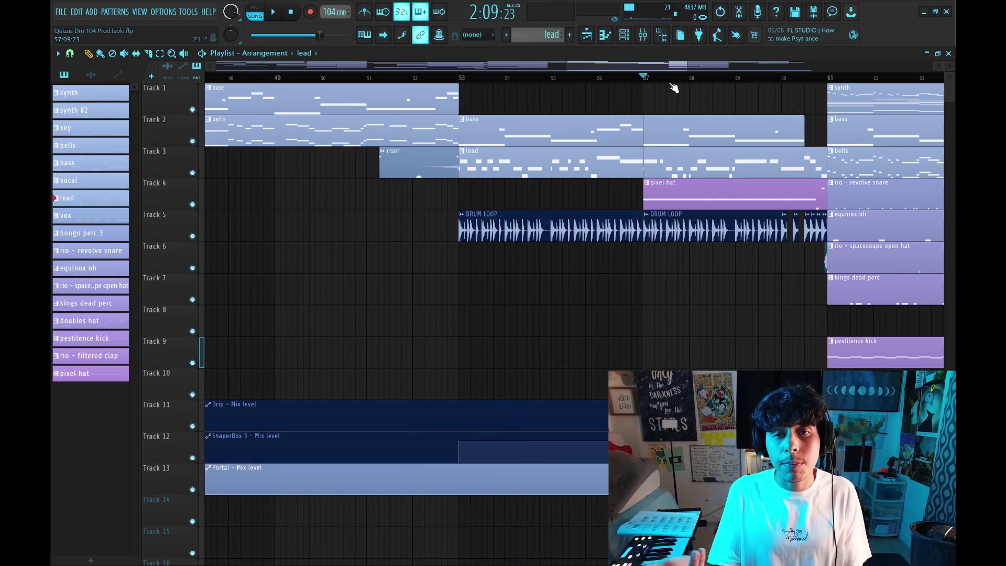
key(space)
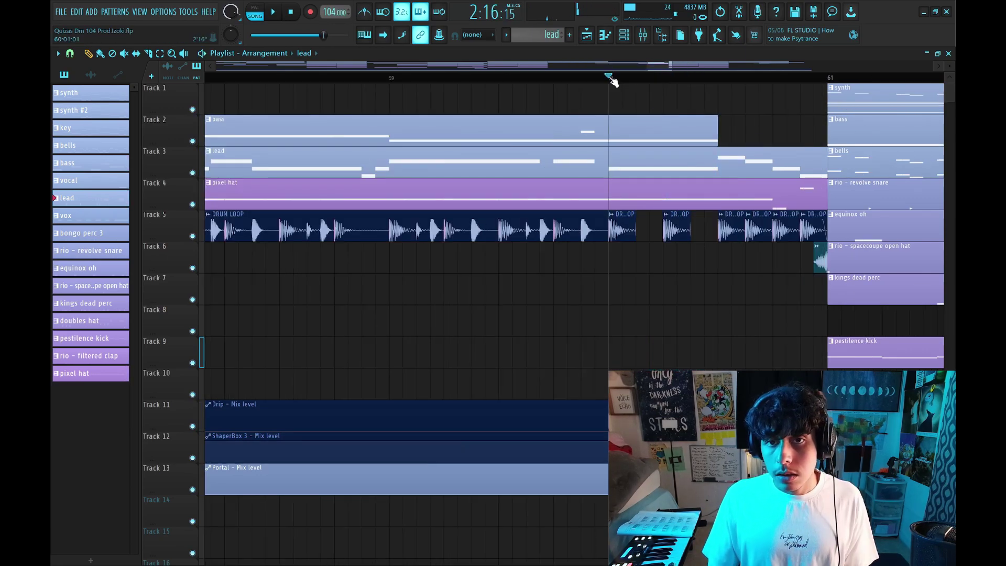
Step: Mark the range from bar 60 to bar 61 and play its chopped drum loop clips
drag(607, 80, 816, 106)
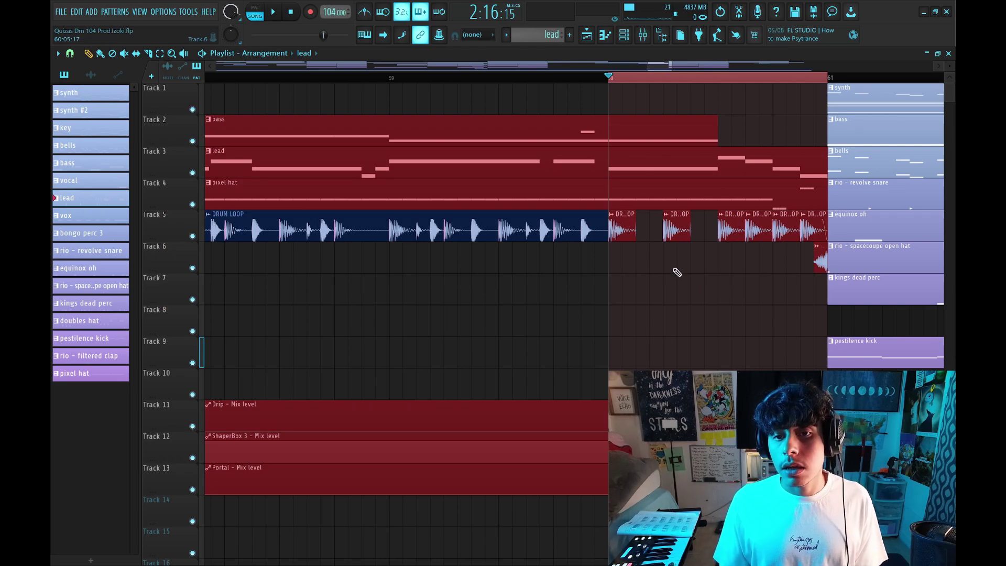
key(space)
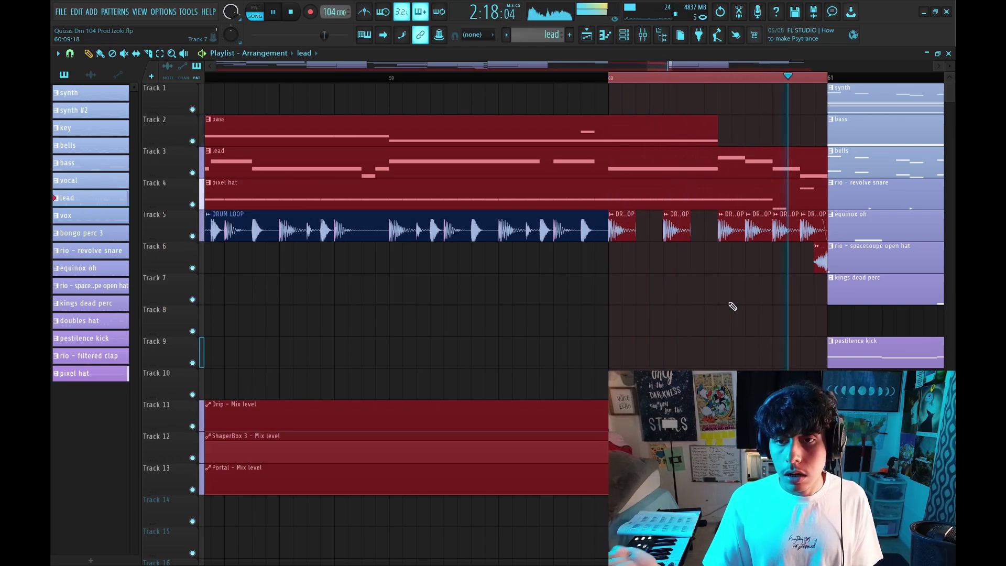
key(space)
Step: Play the transition from the last drum loop chops before bar 61 into the full section
scroll(723, 88, down, 6)
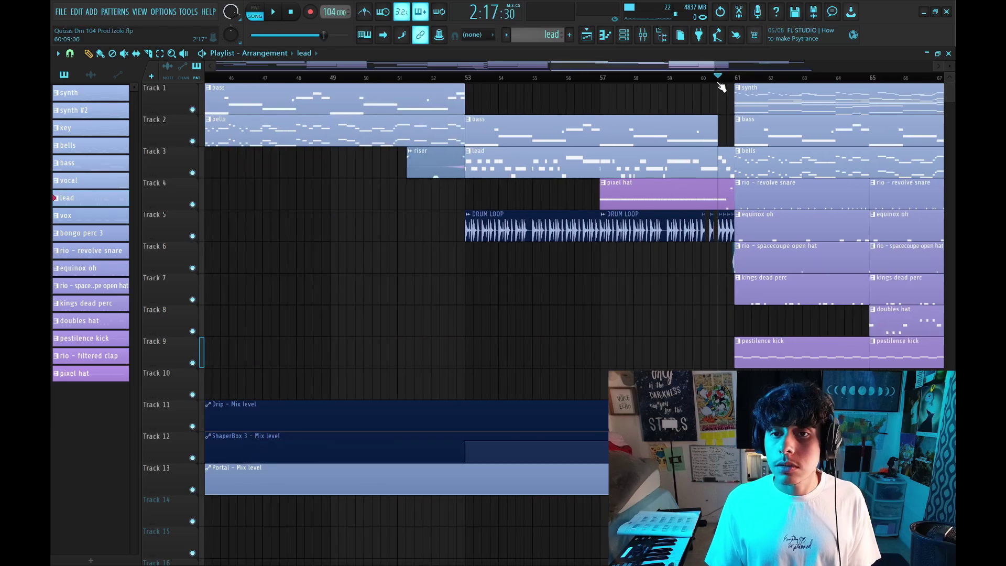
scroll(722, 84, up, 5)
key(space)
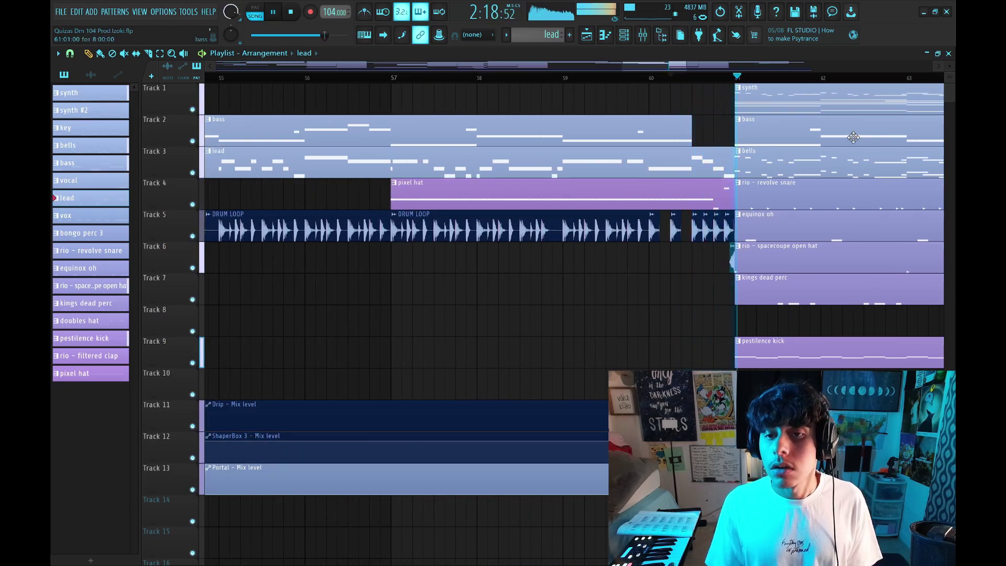
scroll(822, 79, down, 8)
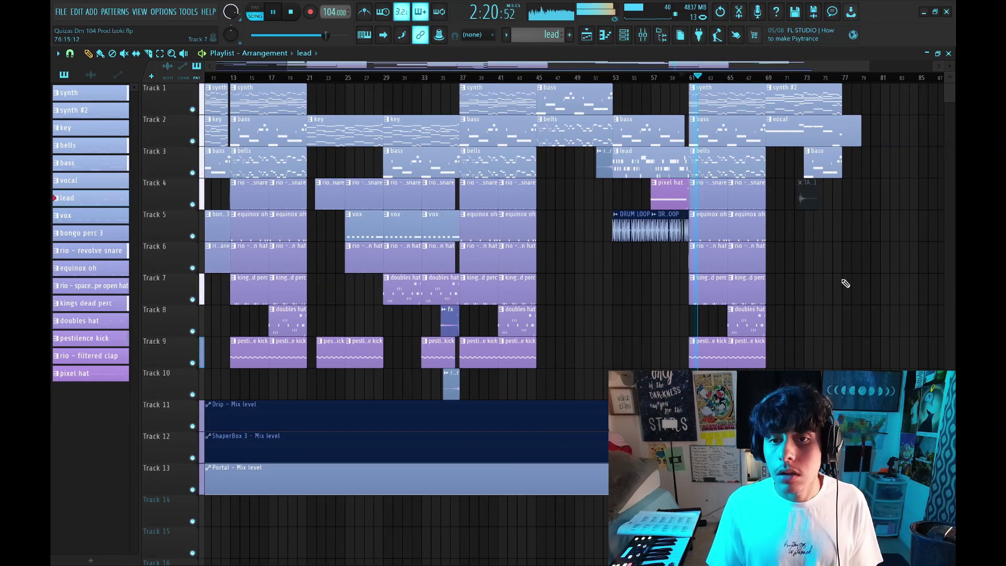
scroll(791, 84, up, 5)
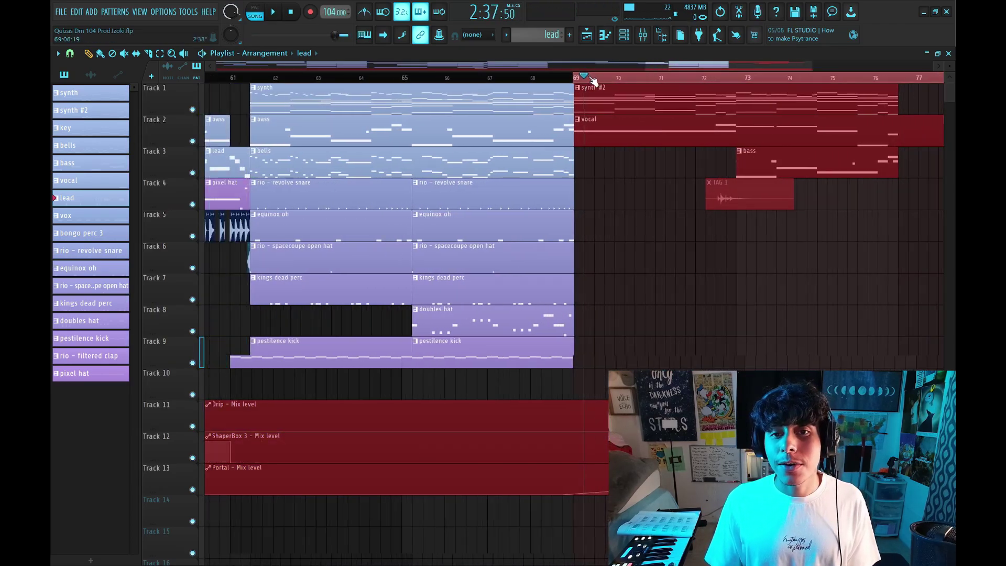
Step: Clear the time selection and place the playhead at bar 69, where the synth #2 and vocal outro begins
scroll(661, 84, down, 4)
scroll(661, 84, up, 4)
scroll(606, 77, down, 2)
click(598, 77)
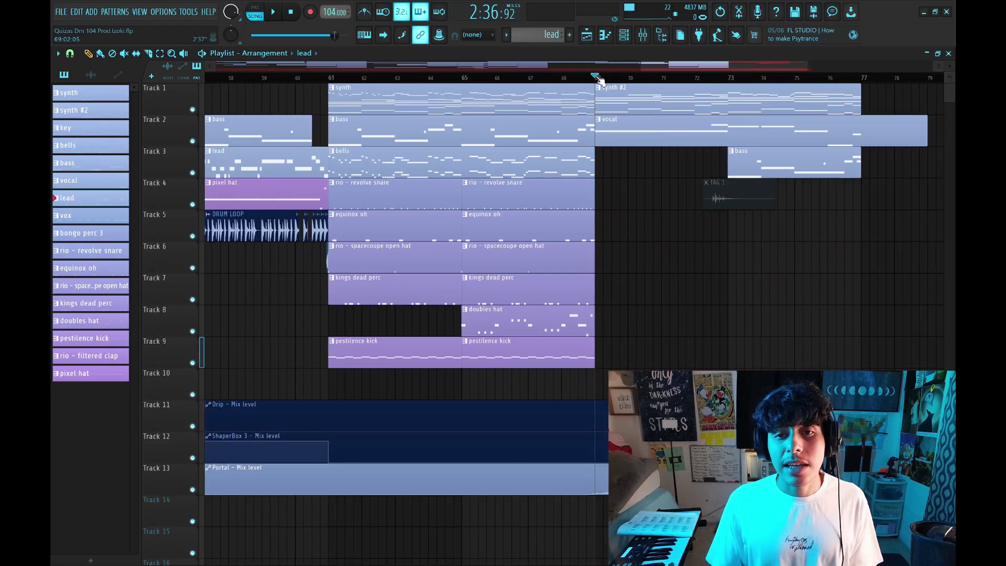
scroll(601, 79, up, 2)
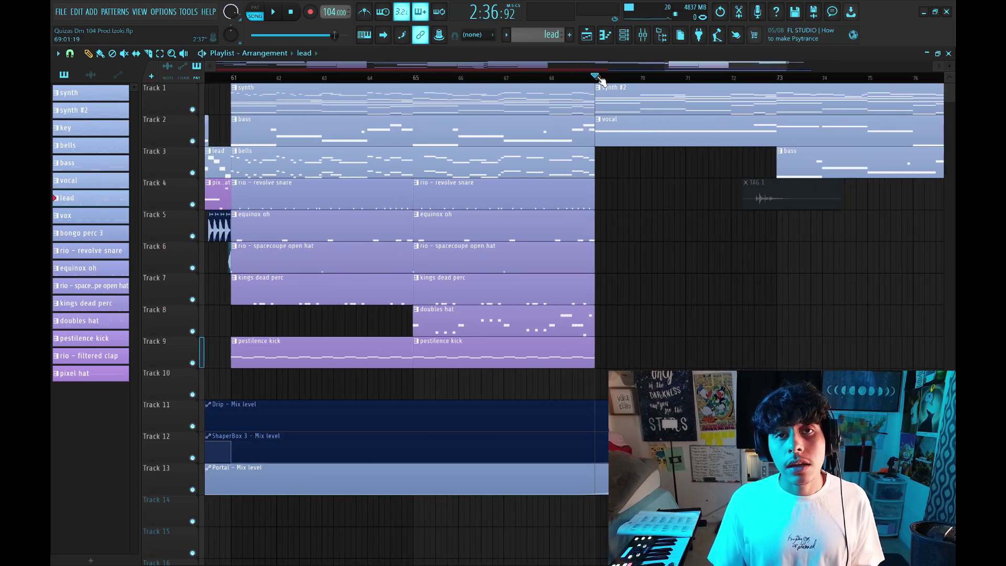
scroll(600, 79, down, 2)
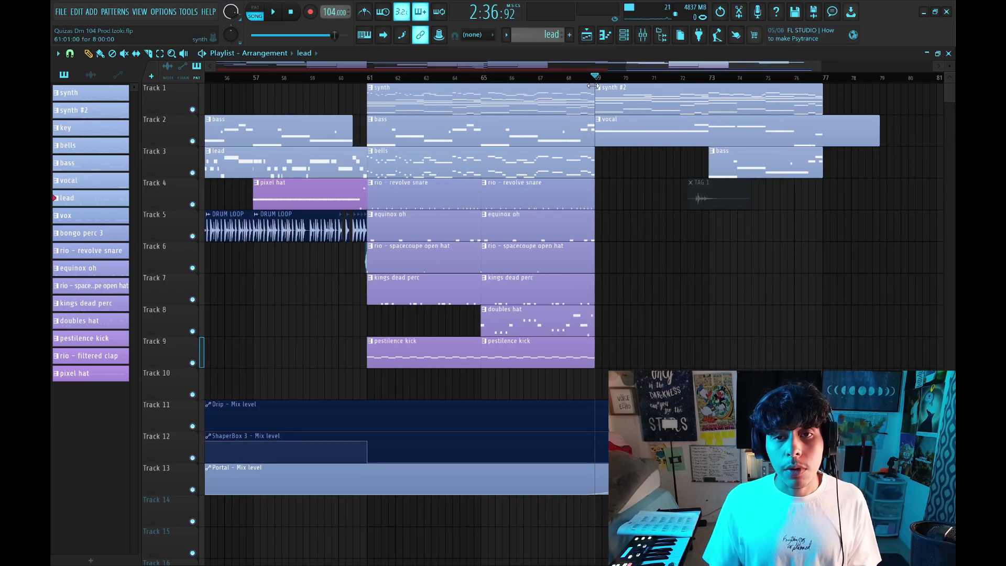
scroll(581, 99, up, 3)
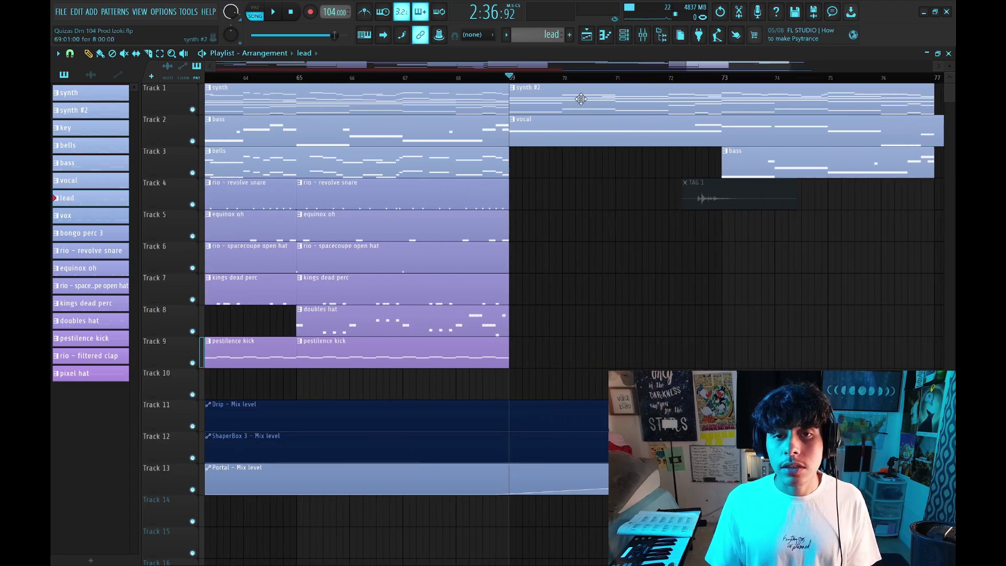
Step: Play the outro from bar 69 with Track 2 muted, and again with its vocal restored
key(space)
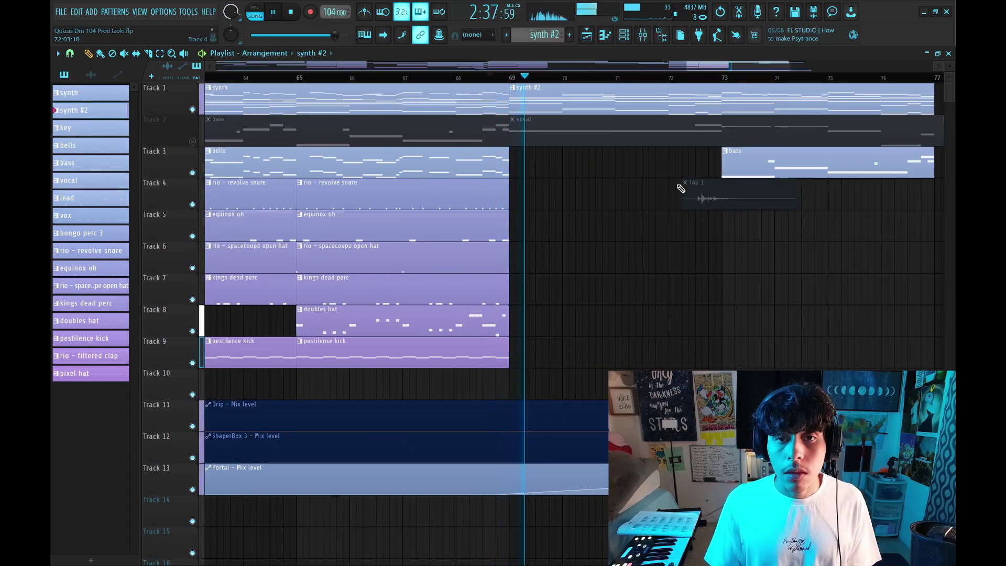
key(space)
key(space)
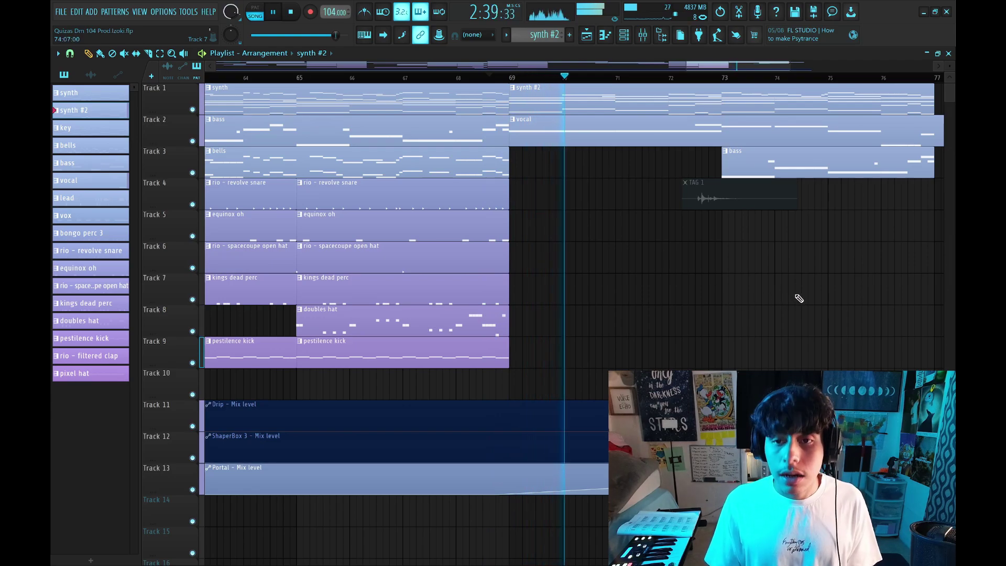
key(space)
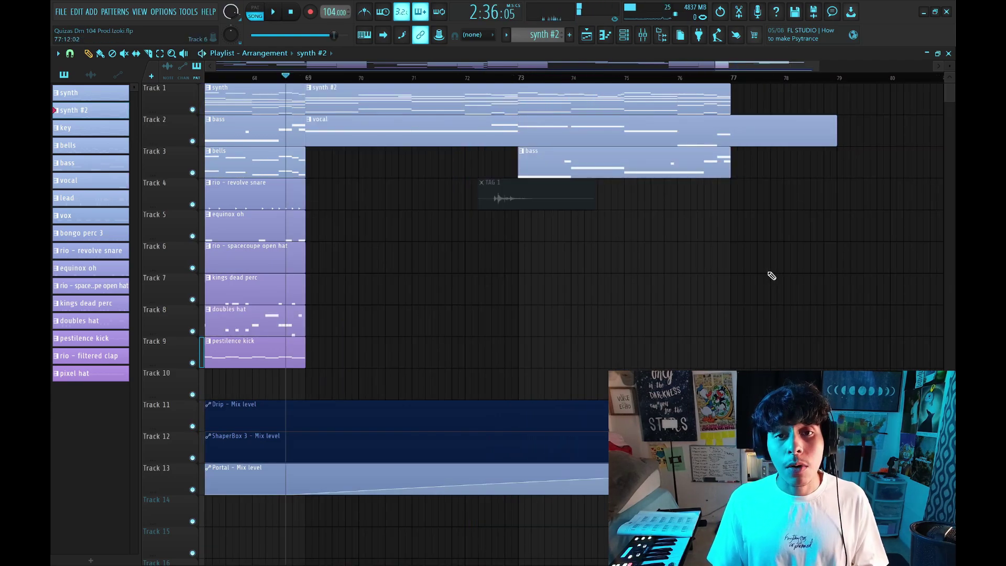
Step: Show the mixer and open the effect in slot 8 of the MELODY BUS track
click(642, 37)
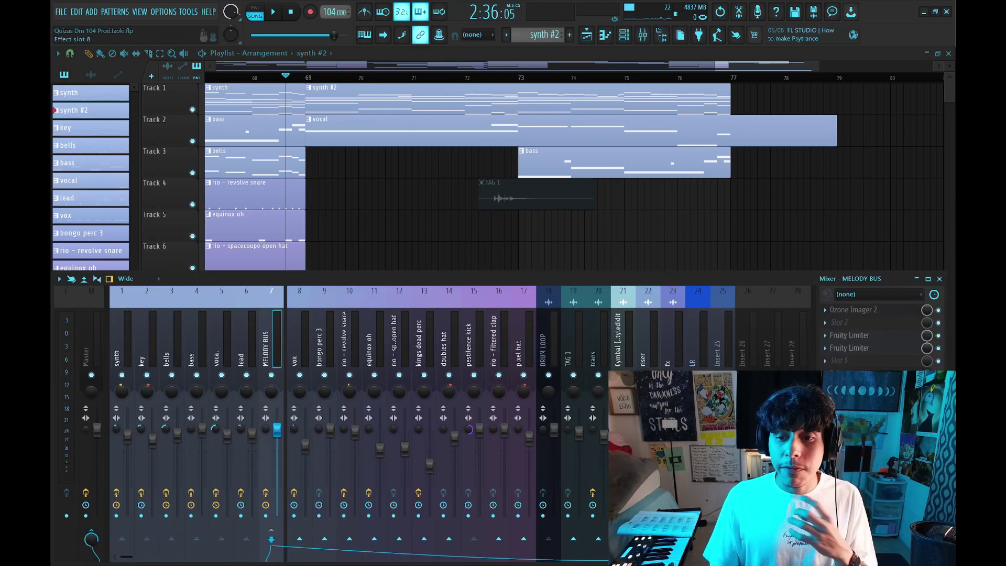
click(860, 399)
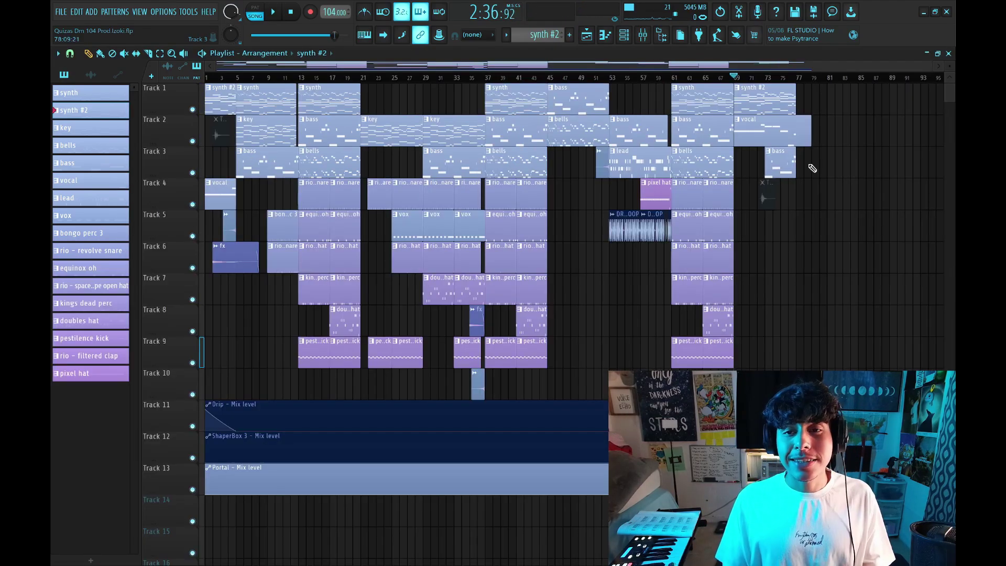
Step: Return the playhead to the start and review the full arrangement from the intro to the outro
key(space)
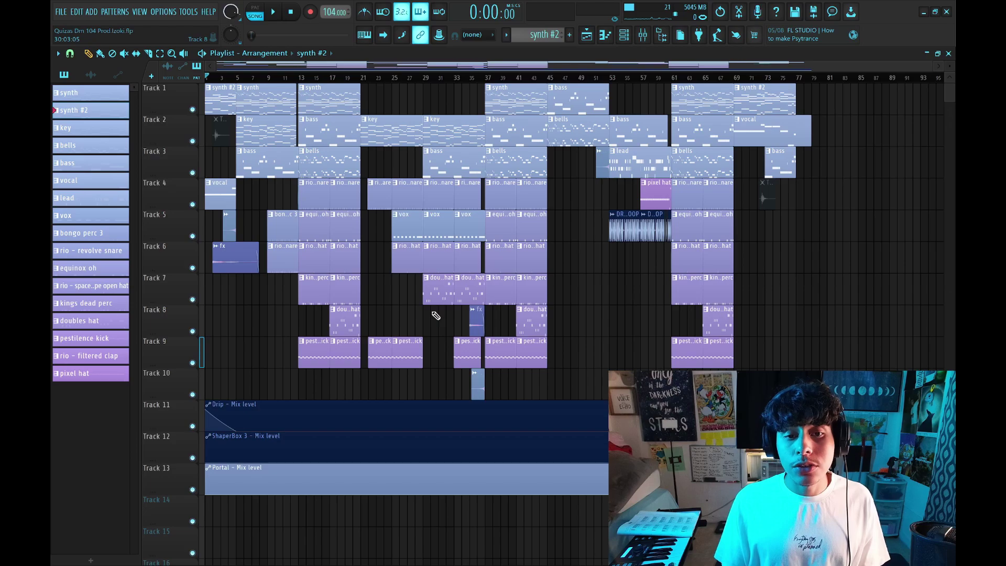
scroll(394, 188, up, 2)
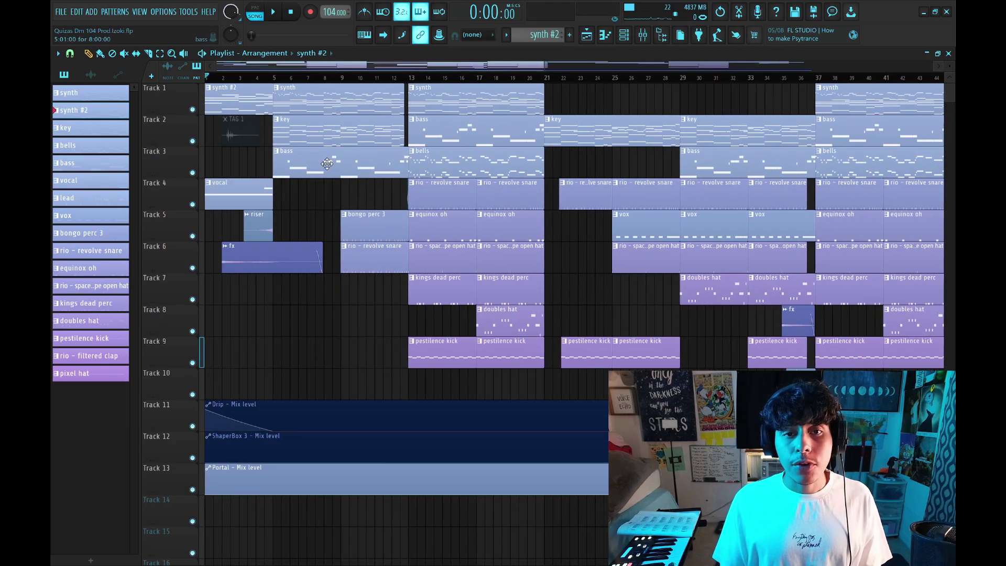
scroll(629, 83, down, 2)
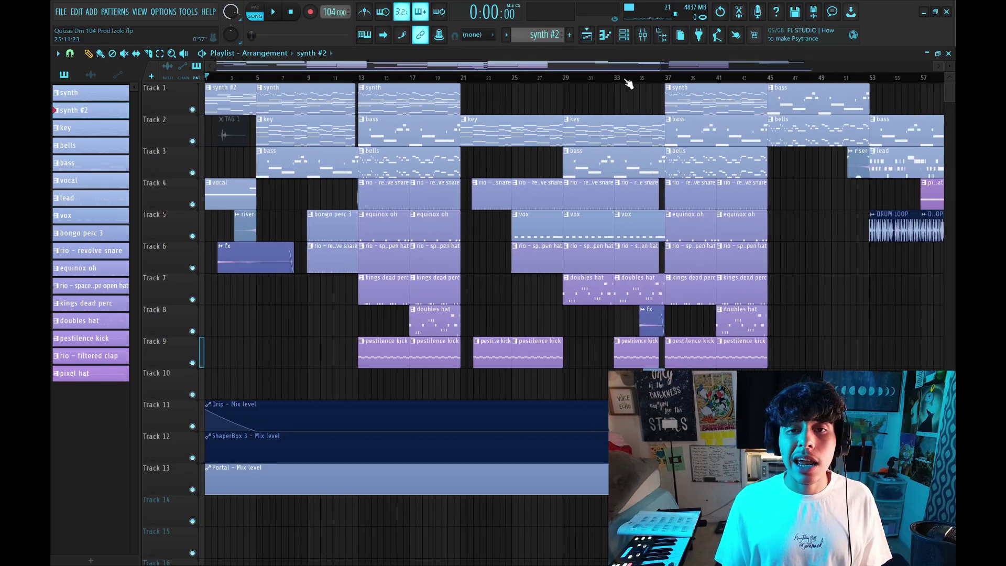
scroll(629, 83, up, 2)
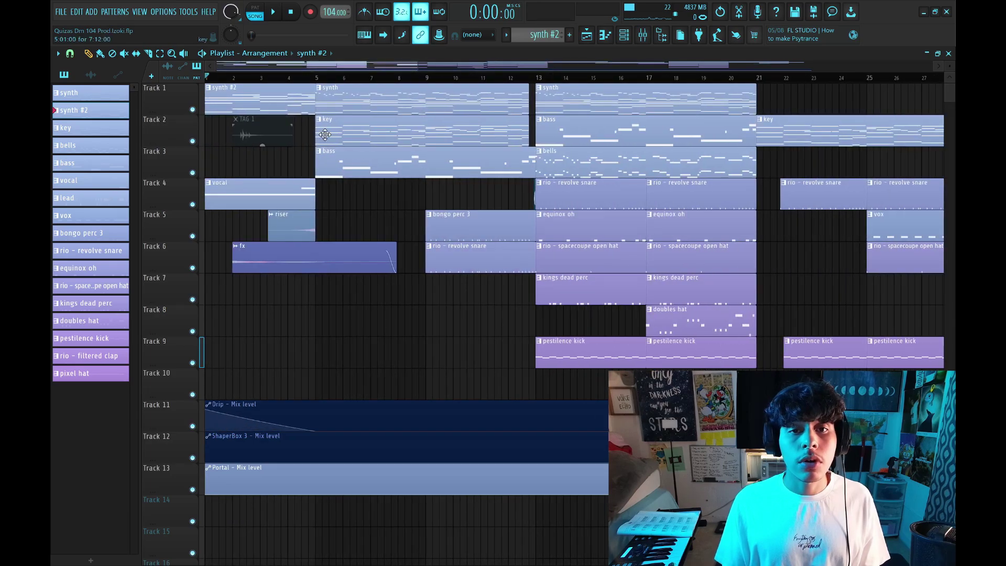
scroll(450, 106, down, 1)
scroll(313, 80, down, 3)
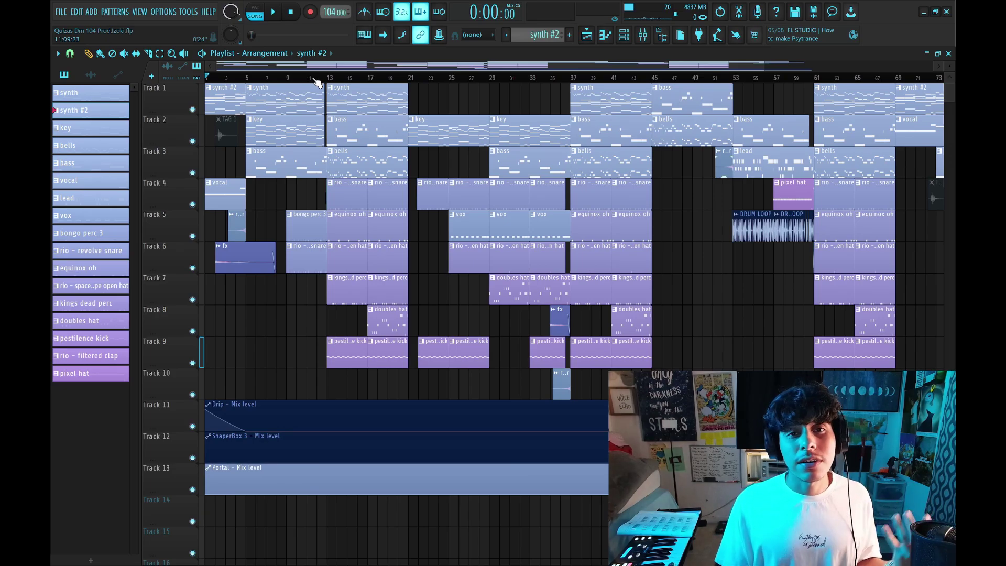
scroll(317, 81, up, 2)
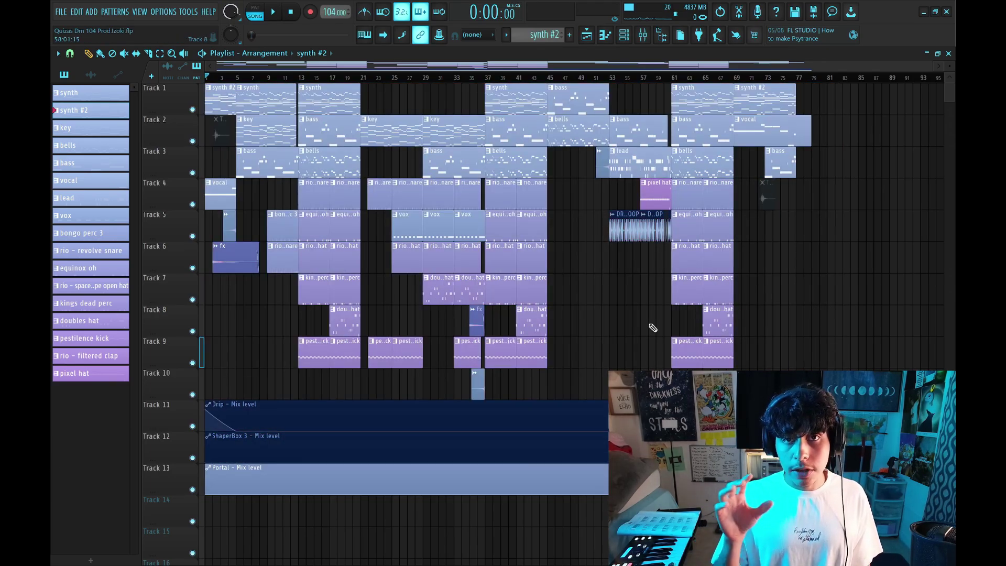
Step: Show the channel rack to review the project's sounds, and close it again
drag(207, 85, 870, 401)
key(F6)
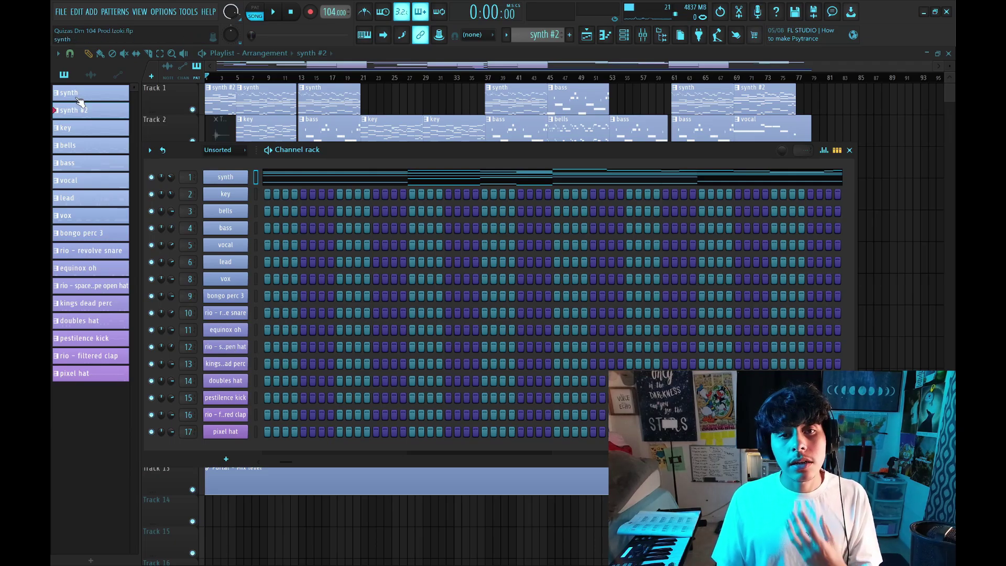
click(622, 41)
click(622, 41)
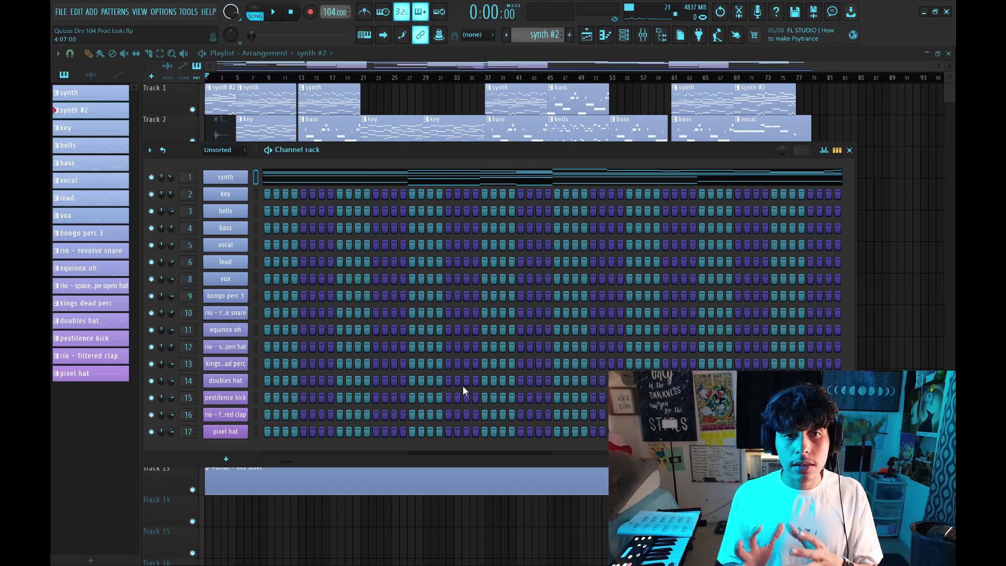
click(624, 36)
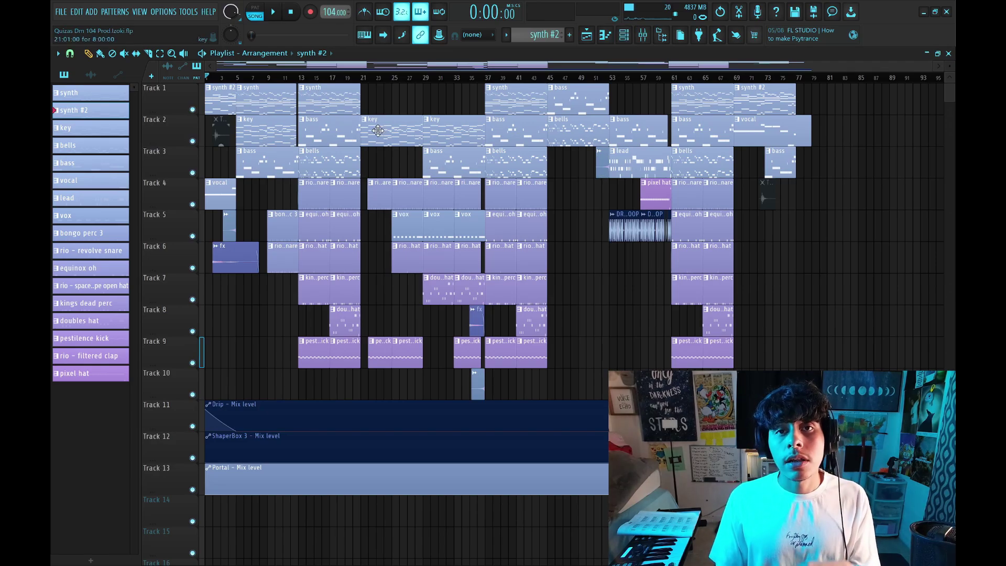
Step: Examine the build-up from the intro in the playlist and place the playhead at bar 13, where the drums and bells enter
scroll(384, 66, up, 2)
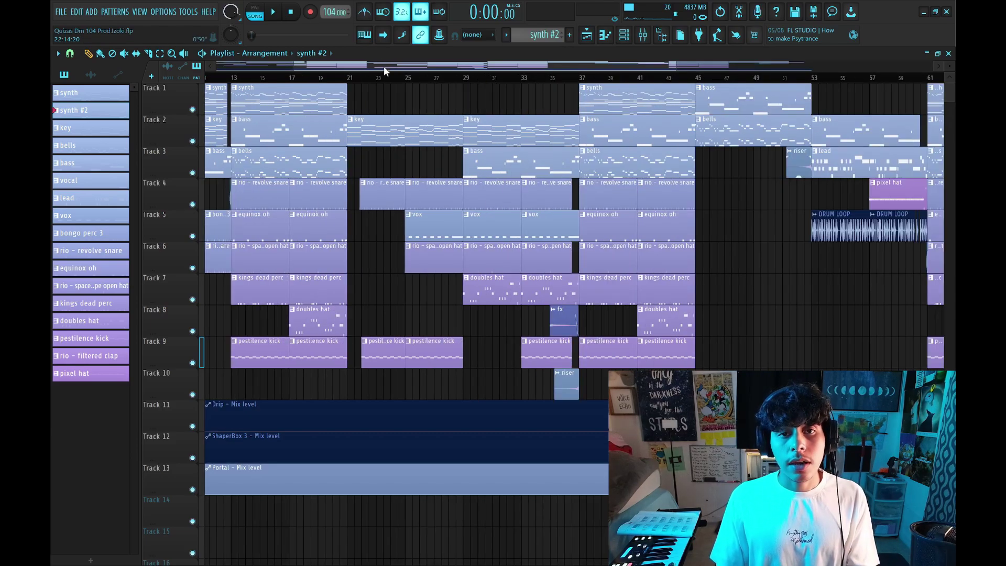
scroll(234, 68, up, 2)
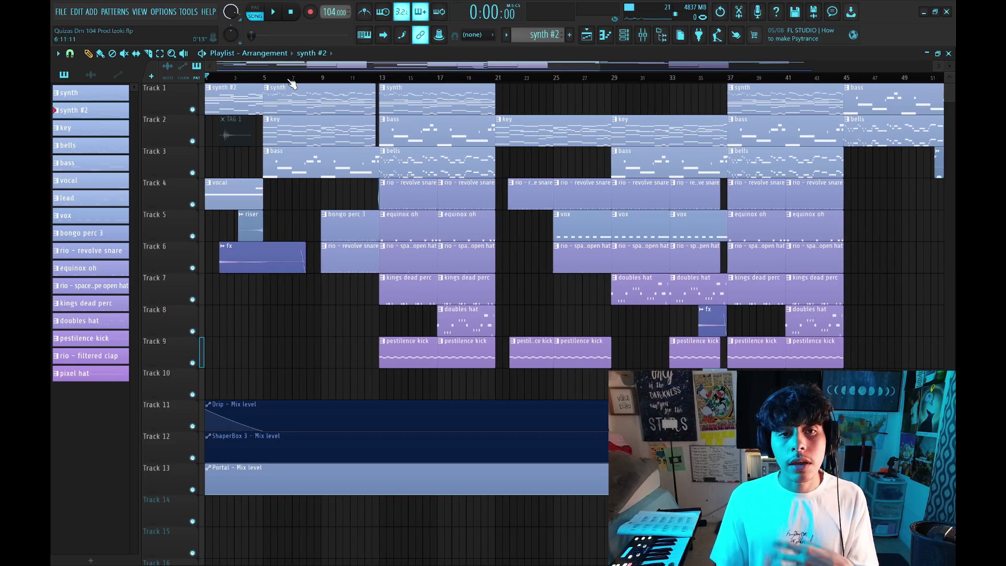
scroll(294, 65, up, 2)
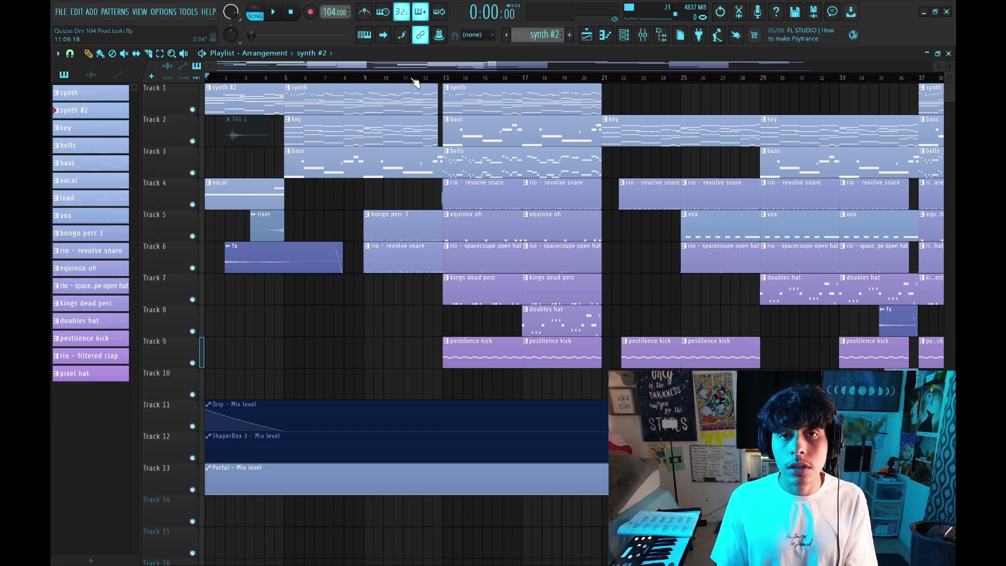
scroll(313, 82, down, 2)
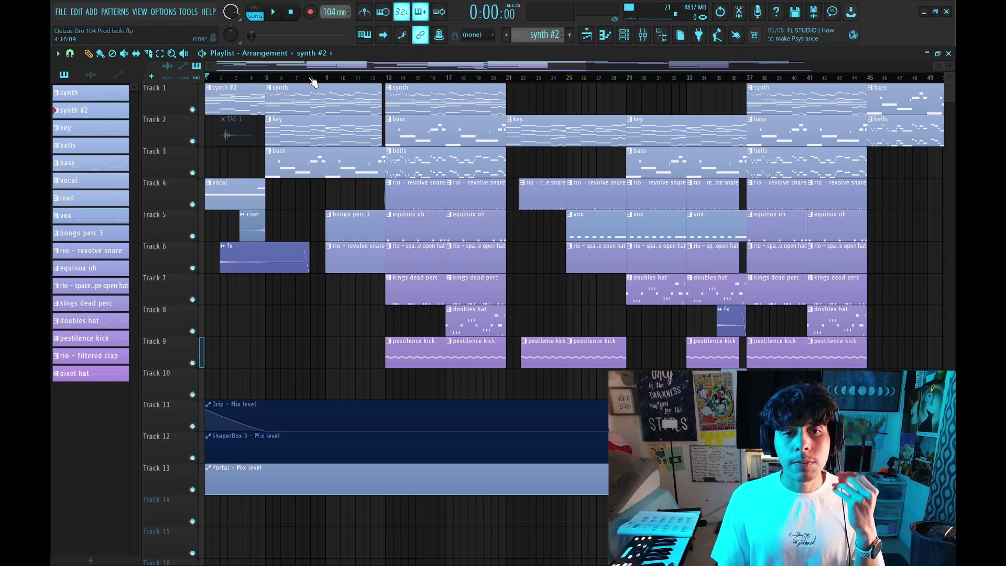
scroll(313, 83, down, 3)
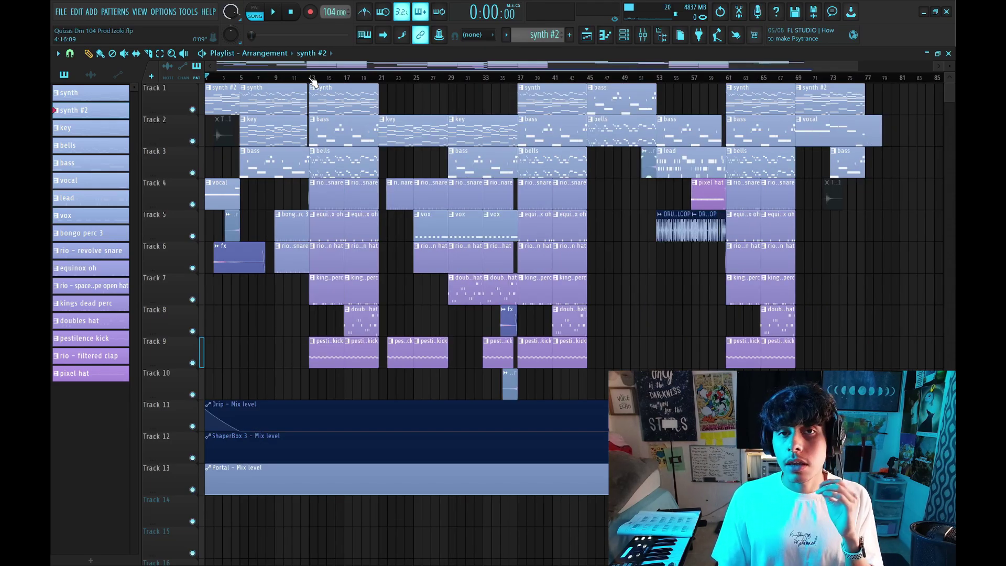
scroll(313, 83, up, 4)
scroll(262, 82, down, 2)
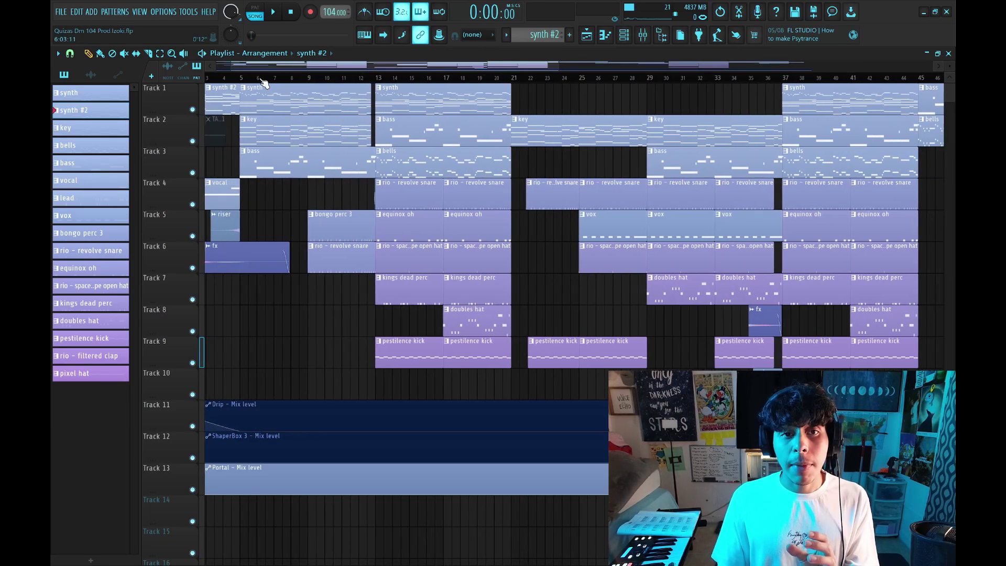
click(388, 79)
click(334, 79)
scroll(352, 83, down, 3)
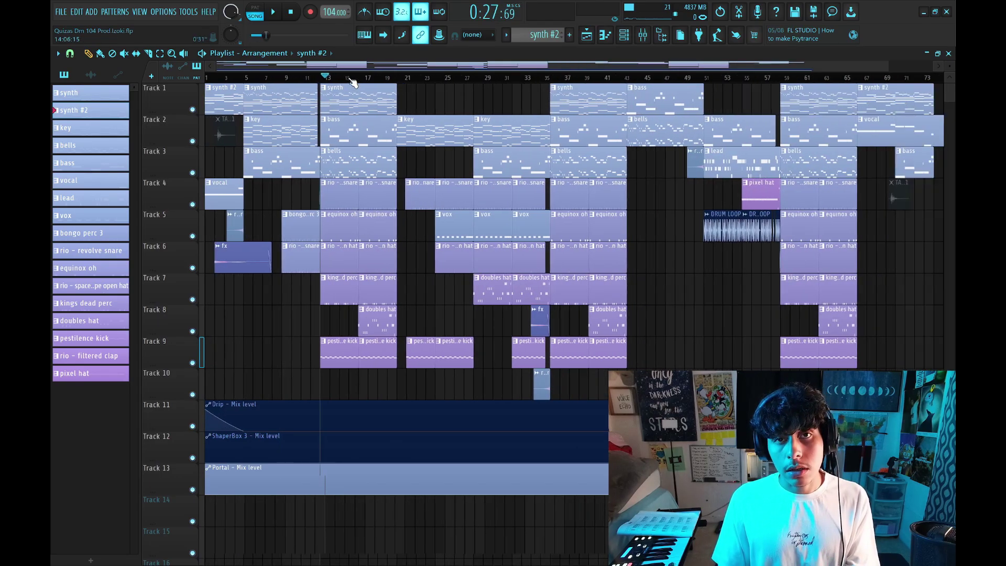
Step: Clear any clip selection and return the playhead to the start of the song
drag(844, 95, 121, 479)
ctrl+click(566, 391)
scroll(296, 82, up, 5)
click(295, 79)
click(297, 80)
click(214, 79)
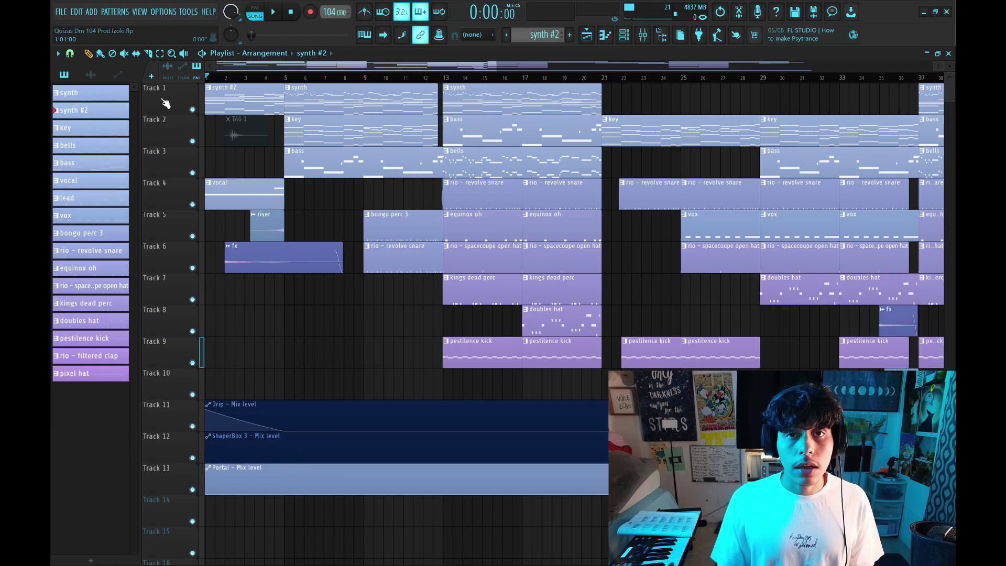
Step: Move the playhead to bar 13 again and look over the following sections through to the outro
scroll(216, 83, down, 3)
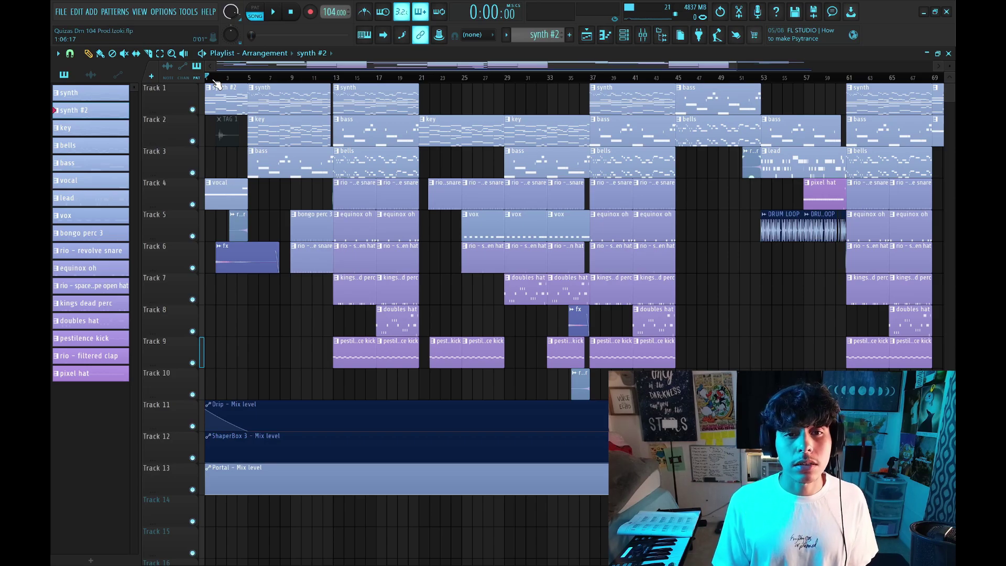
click(336, 79)
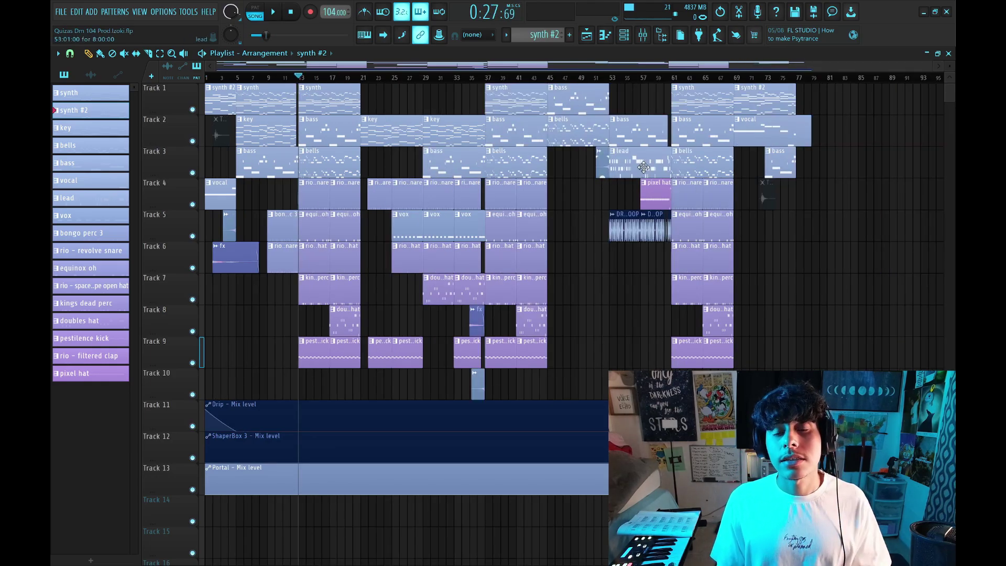
scroll(522, 87, up, 3)
scroll(519, 83, up, 3)
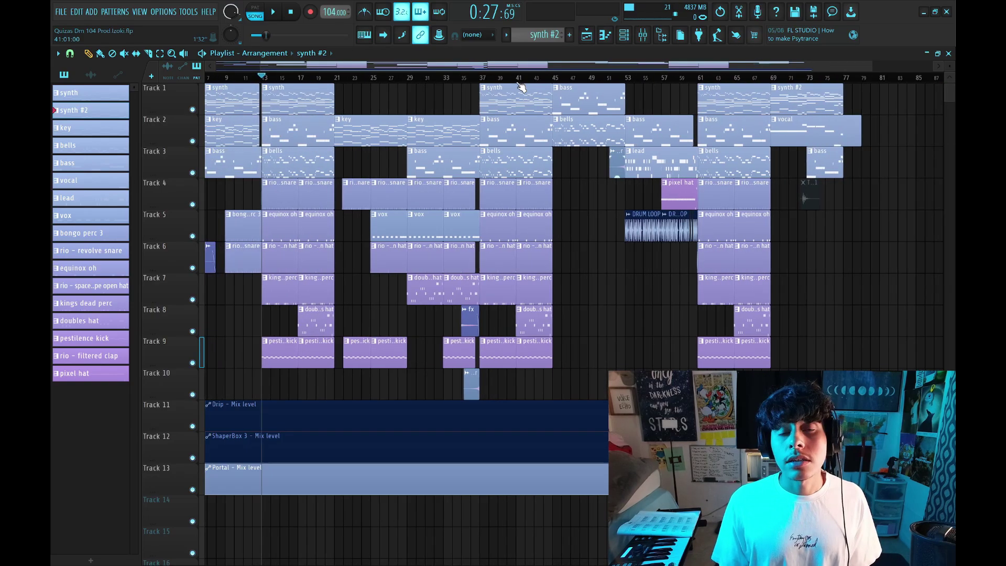
scroll(516, 105, down, 3)
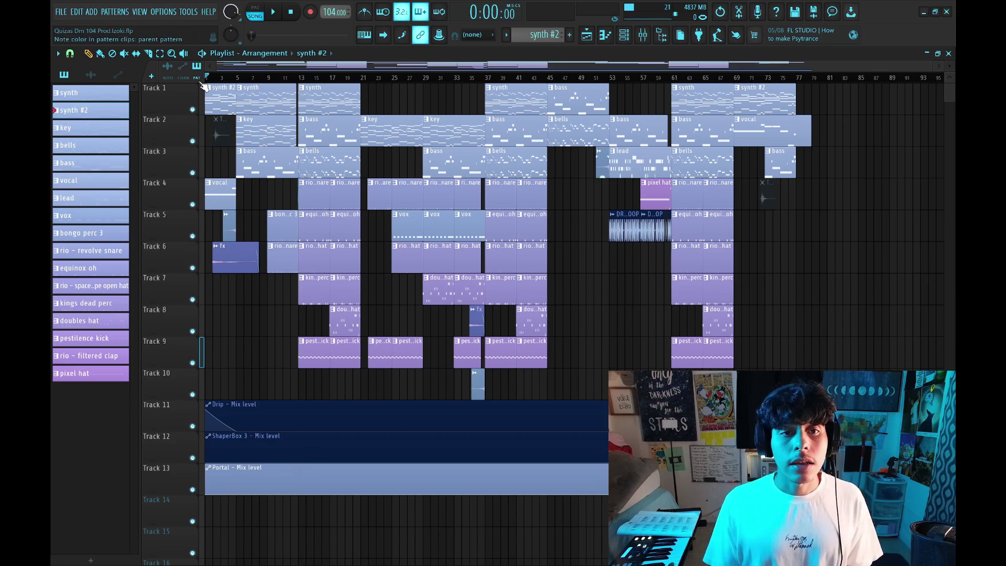
Step: Place the playhead at bar 5, where the synth, key and bass clips start after the intro
scroll(255, 77, up, 3)
scroll(224, 82, down, 3)
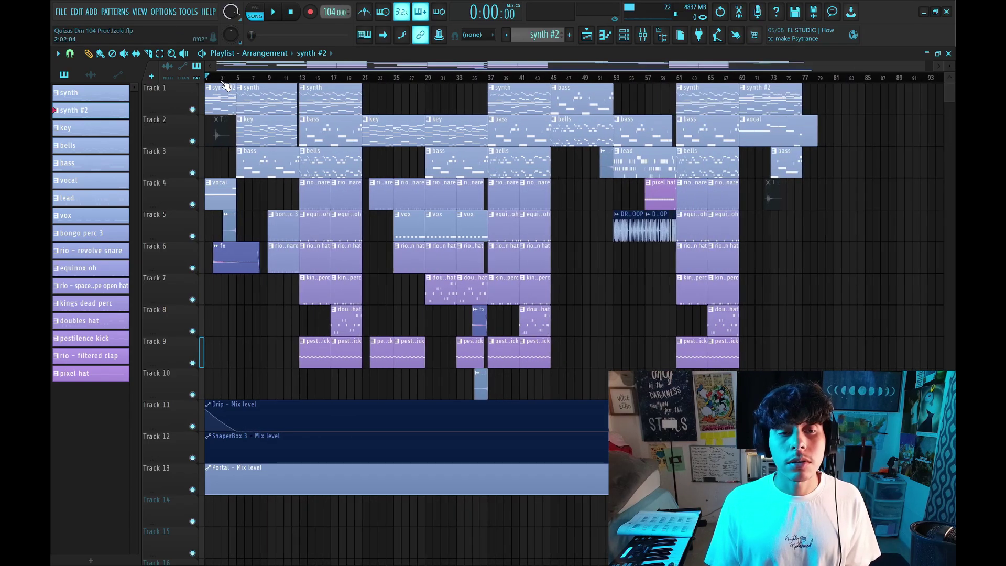
click(239, 78)
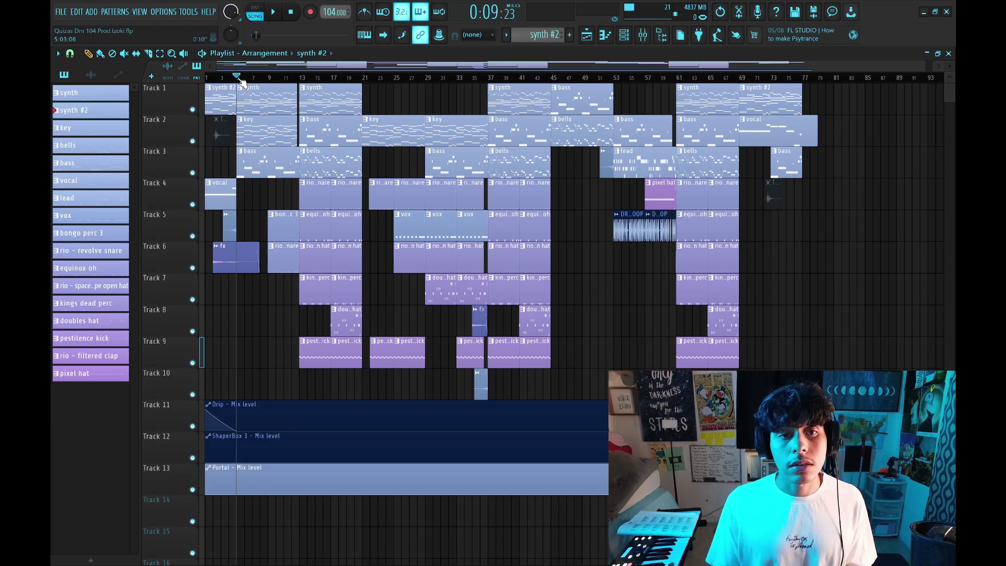